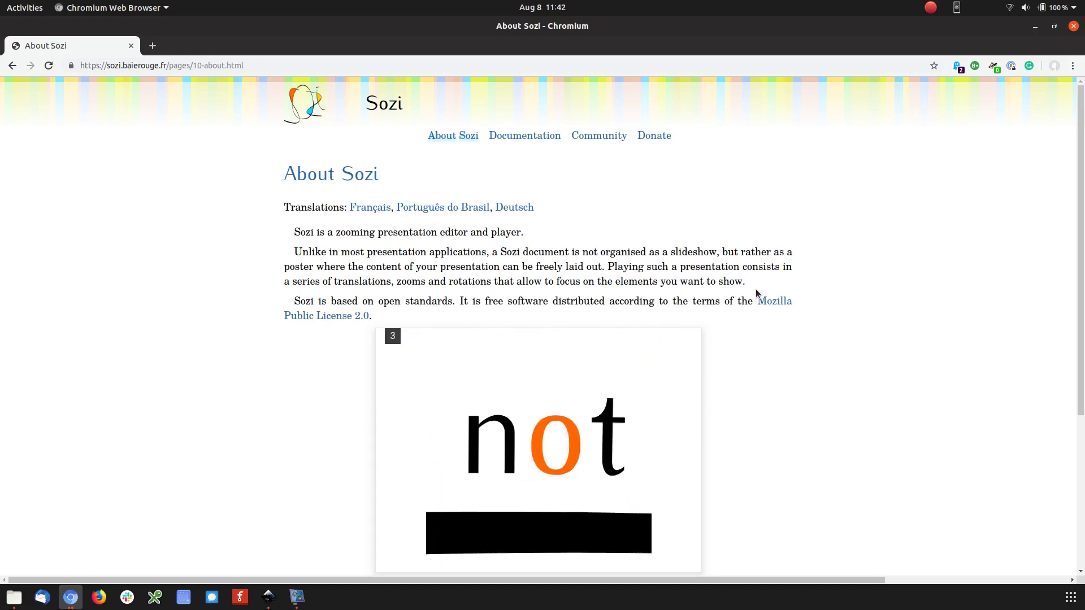
Switch to Inkscape and add a layer named Footer above Layer 1
key("alt+Tab")
key("alt+Tab")
key("alt+Tab")
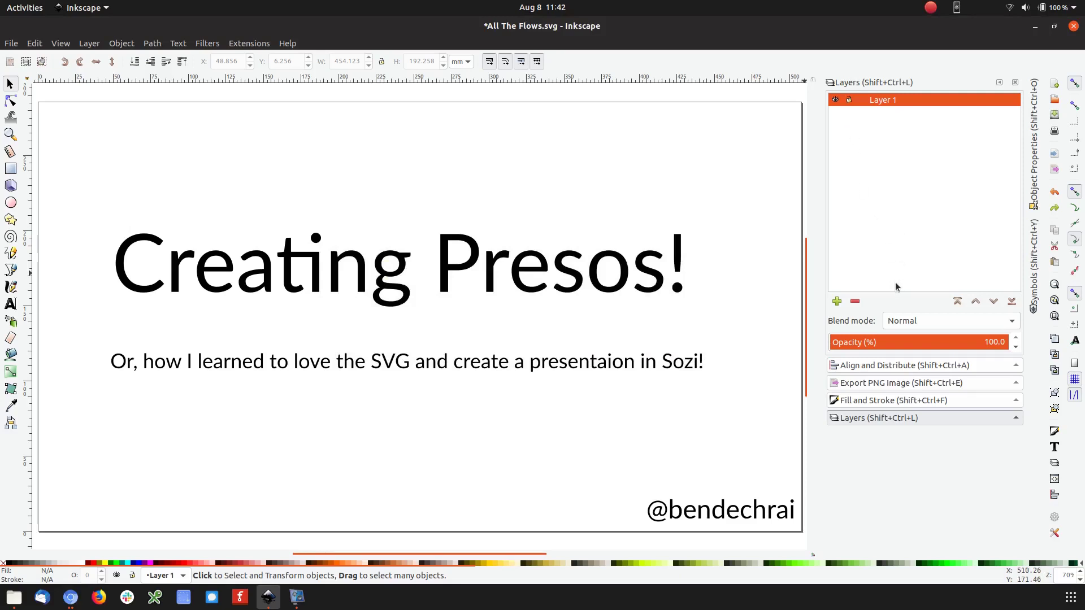
left_click(837, 301)
type("Footer")
key("Return")
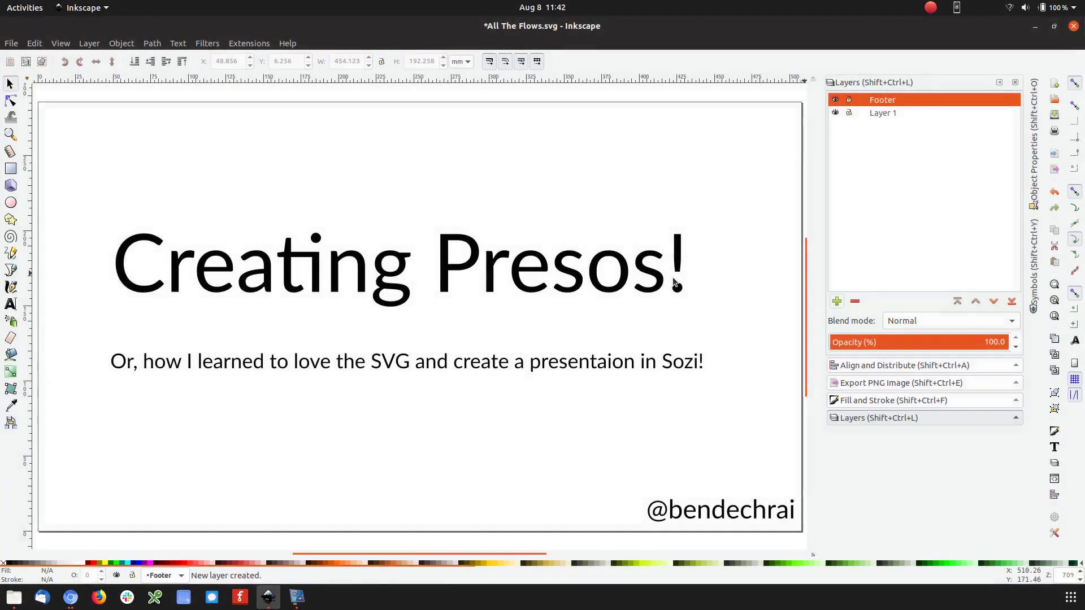
Cut the social handle text out of Layer 1 and paste it into the Footer layer
left_click(711, 498)
key("ctrl+a")
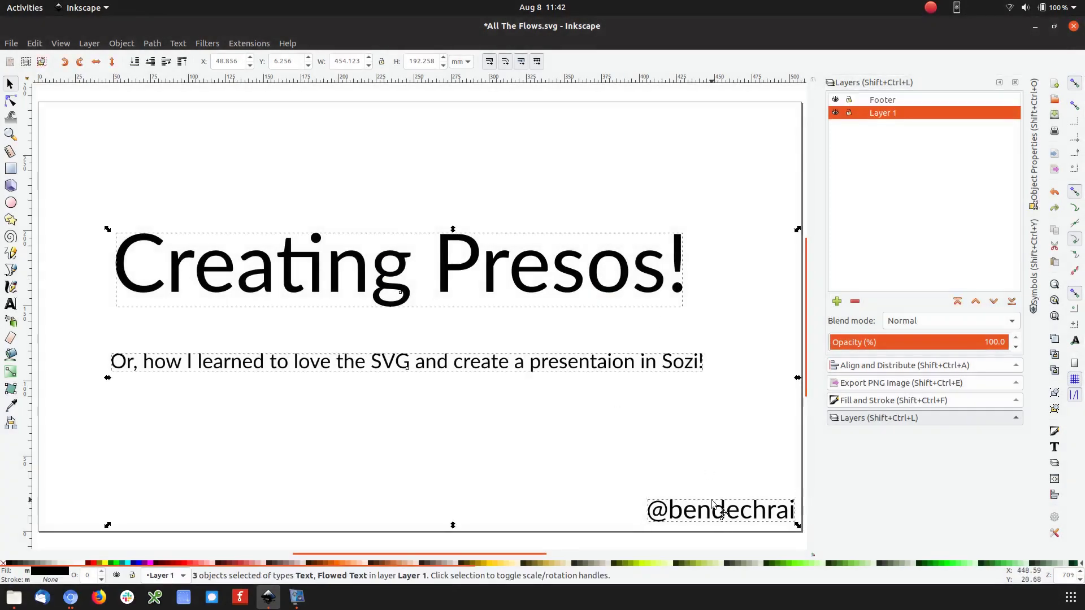
key("Escape")
left_click(723, 507)
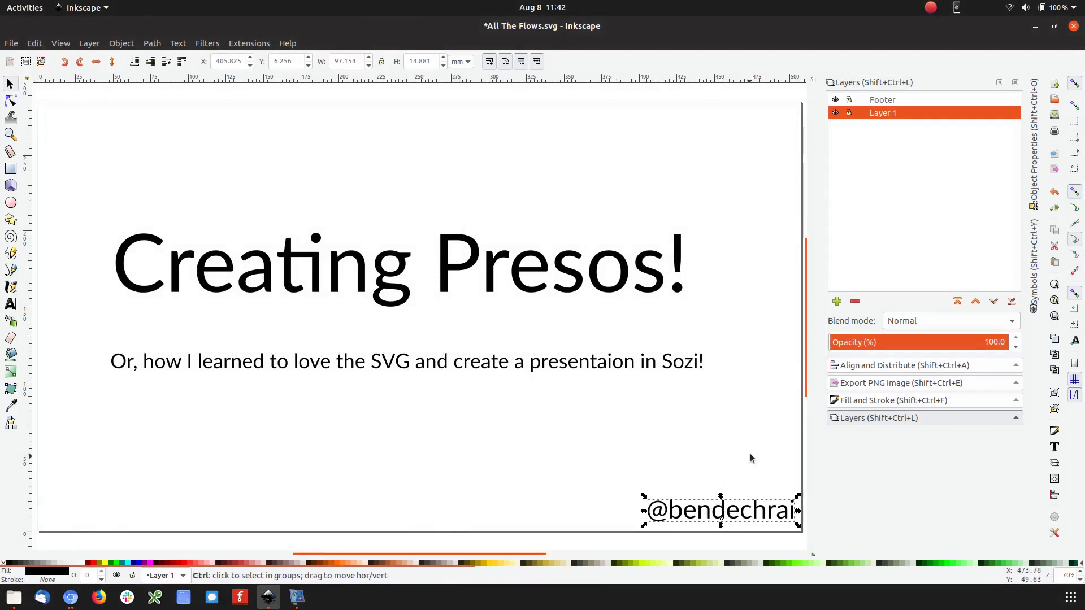
key("ctrl+x")
left_click(889, 100)
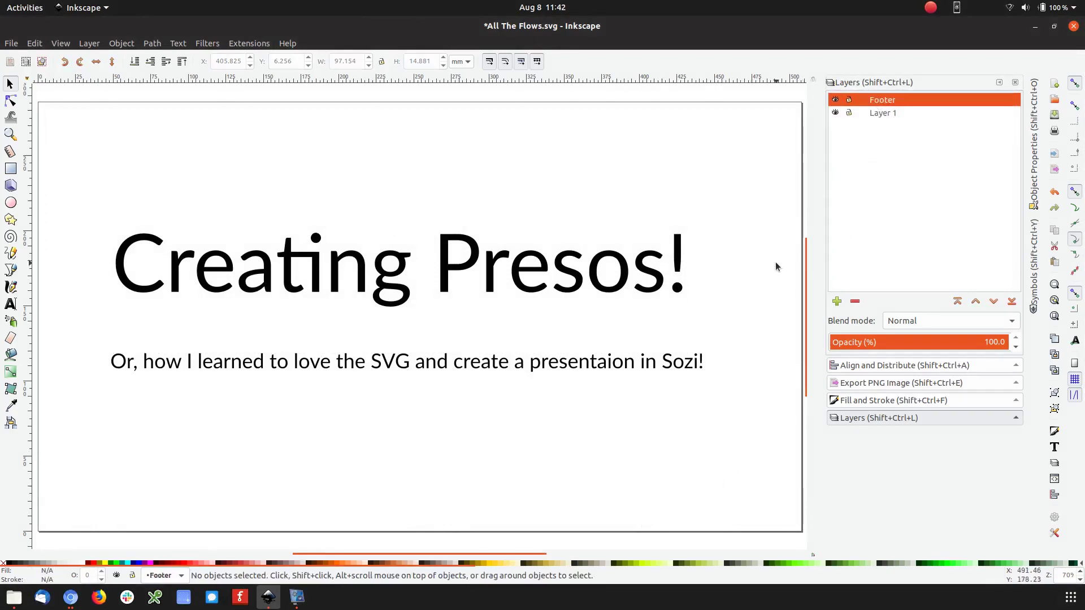
key("ctrl+v")
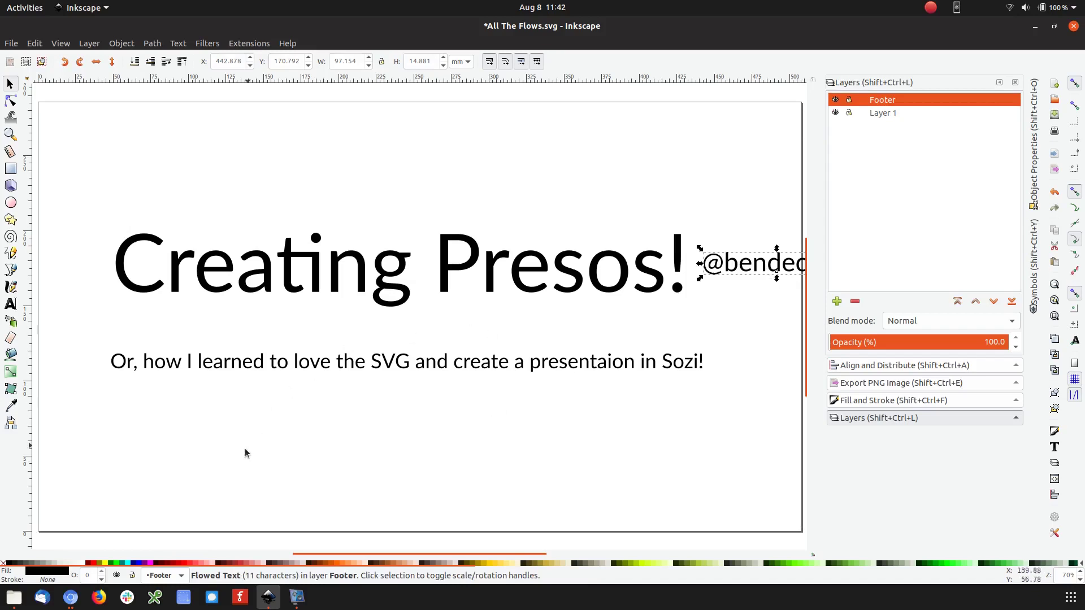
Fill the pasted handle text white and place it at the page's lower-right corner
left_click(83, 563)
left_click_drag(731, 271, 667, 542)
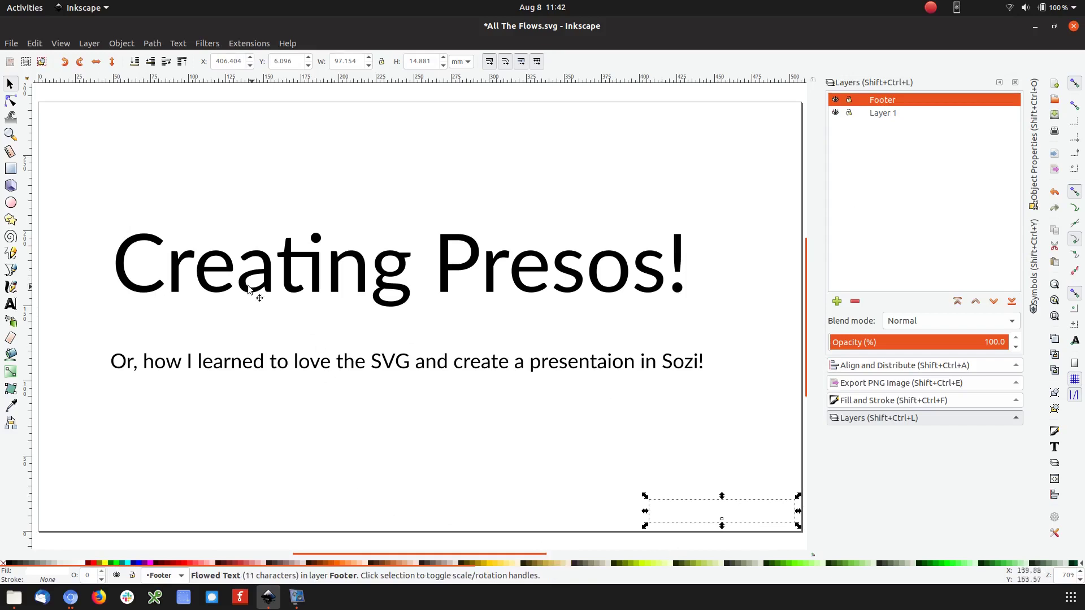
Draw a black footer bar about 508 by 23 mm along the page's bottom edge, behind the handle text
left_click(10, 169)
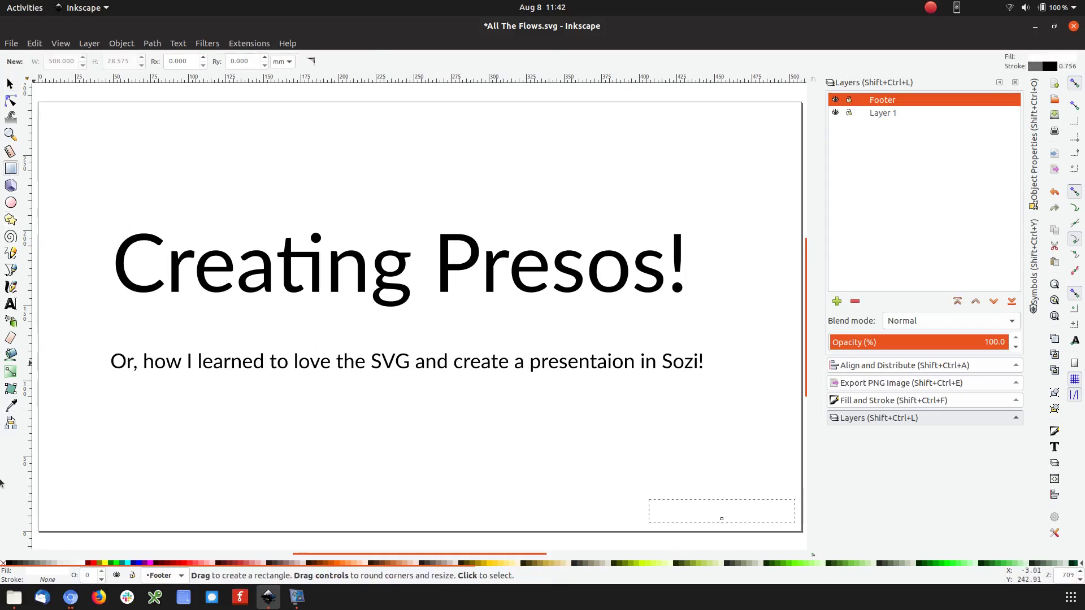
left_click(8, 563)
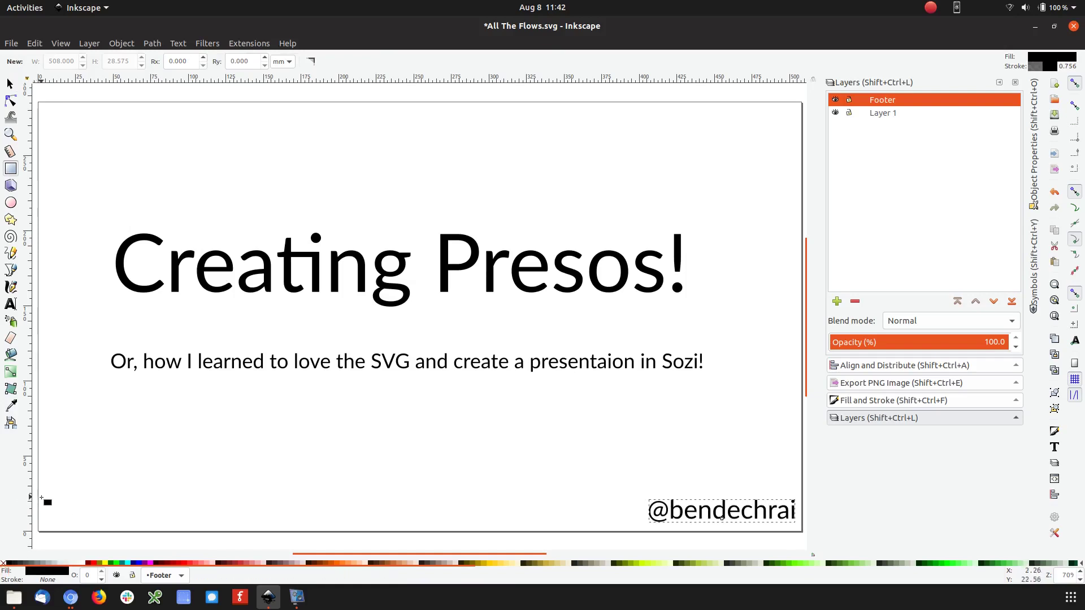
mouse_move(38, 497)
left_mouse_down()
mouse_move(407, 548)
mouse_move(727, 516)
mouse_move(802, 532)
left_mouse_up()
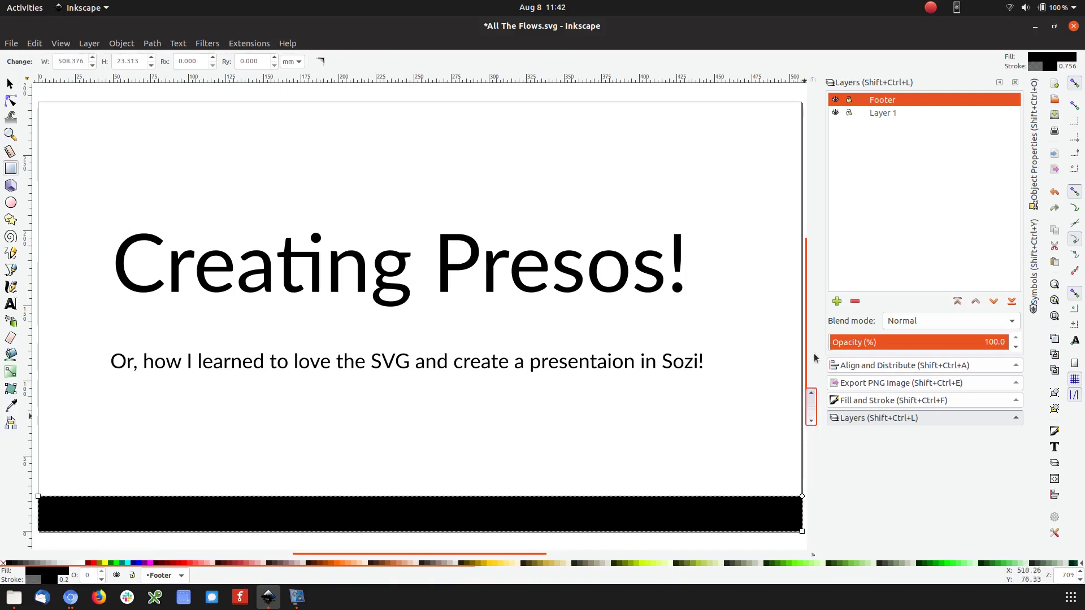
key("s")
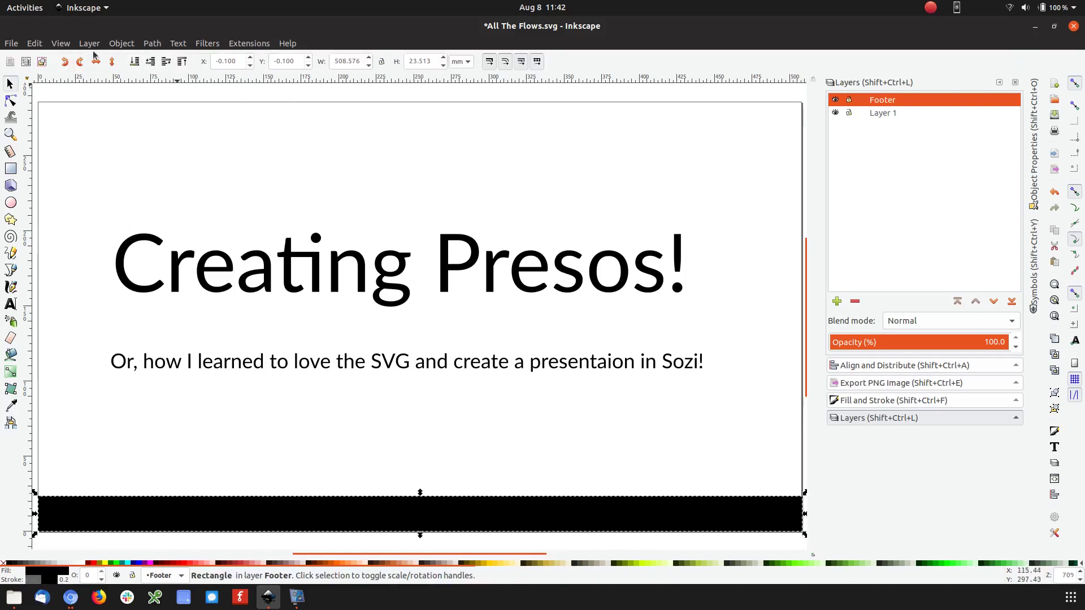
Recolor the handle text white and shift it slightly down to sit within the black footer bar
left_click_drag(630, 448, 735, 534)
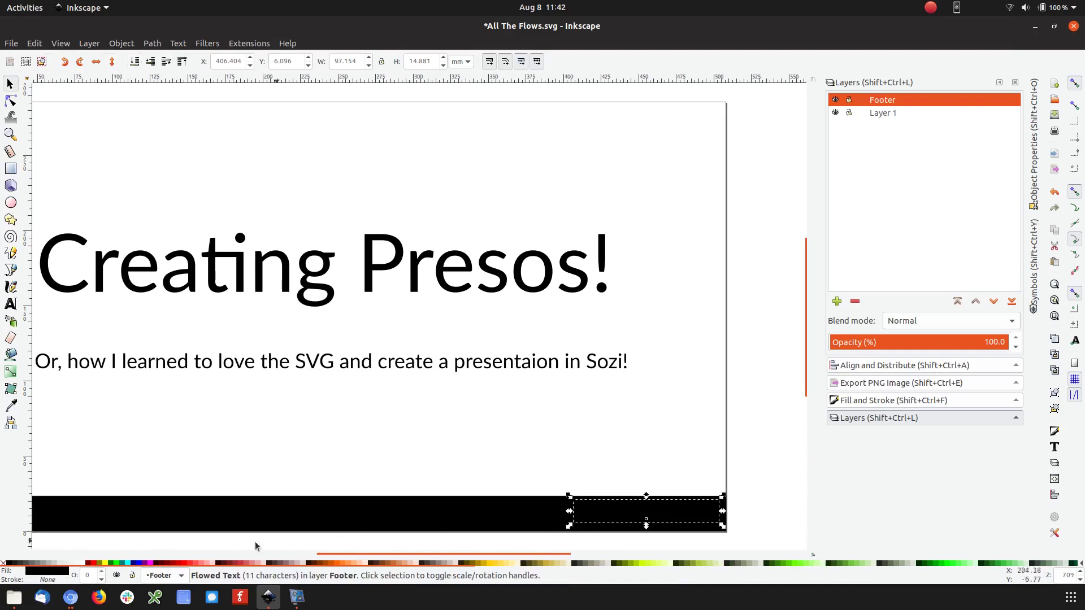
scroll(85, 565, "left", 10)
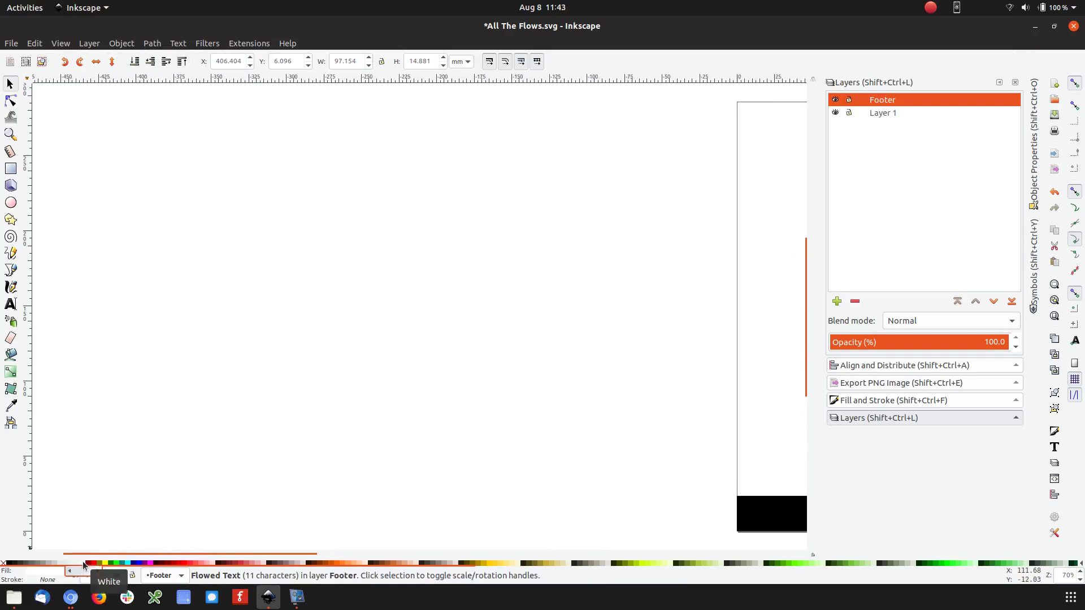
left_click(141, 528)
scroll(141, 531, "right", 10)
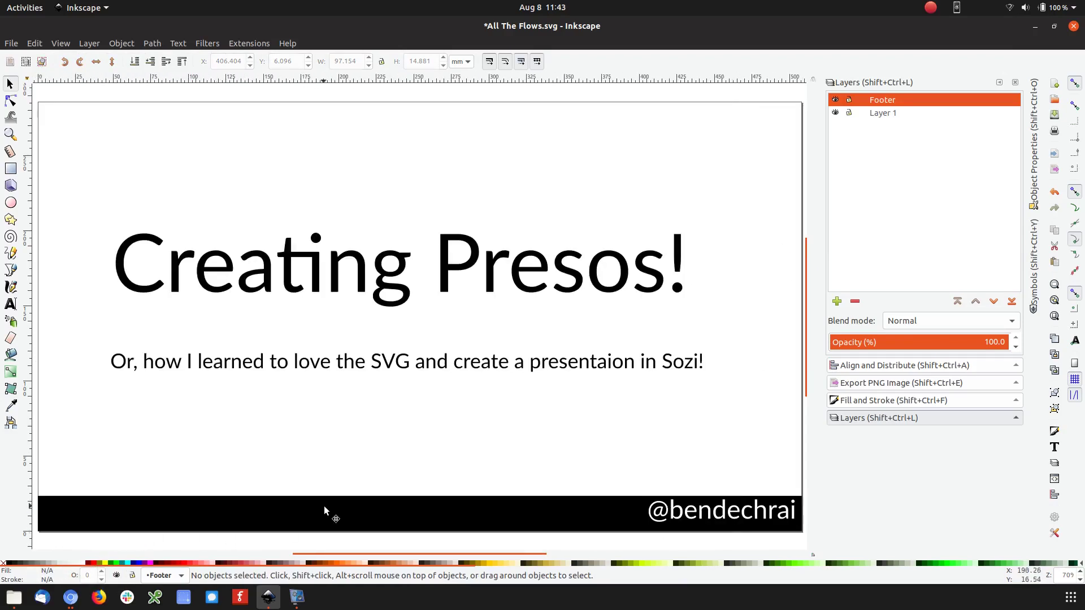
left_click_drag(672, 516, 670, 520)
left_click(658, 480)
Toggle the Footer layer off and back on, and add a layer named Flow Icons above it
left_click(835, 99)
left_click(835, 100)
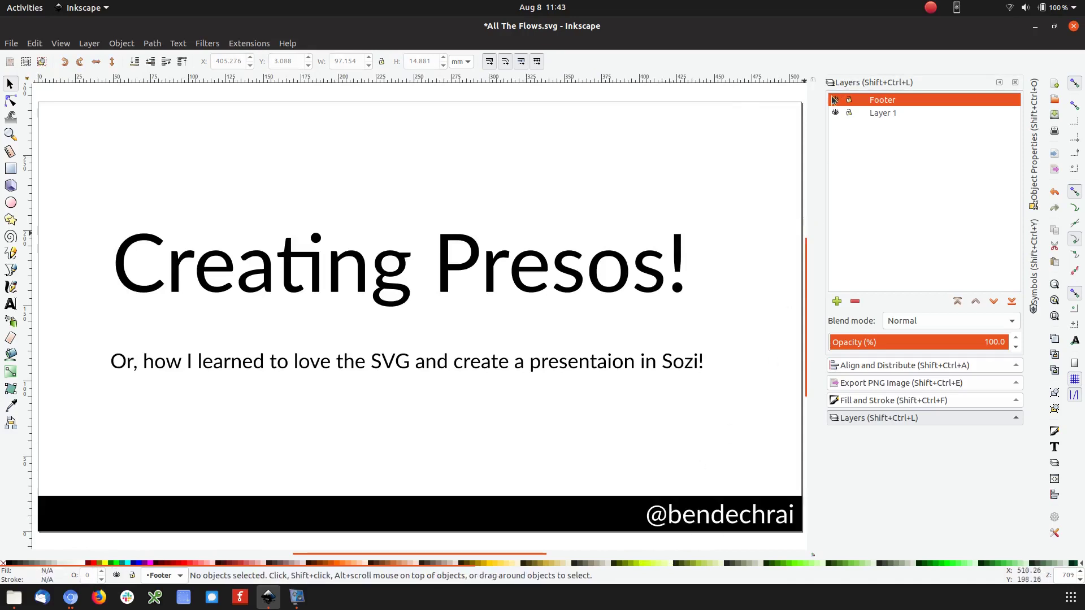
left_click(837, 301)
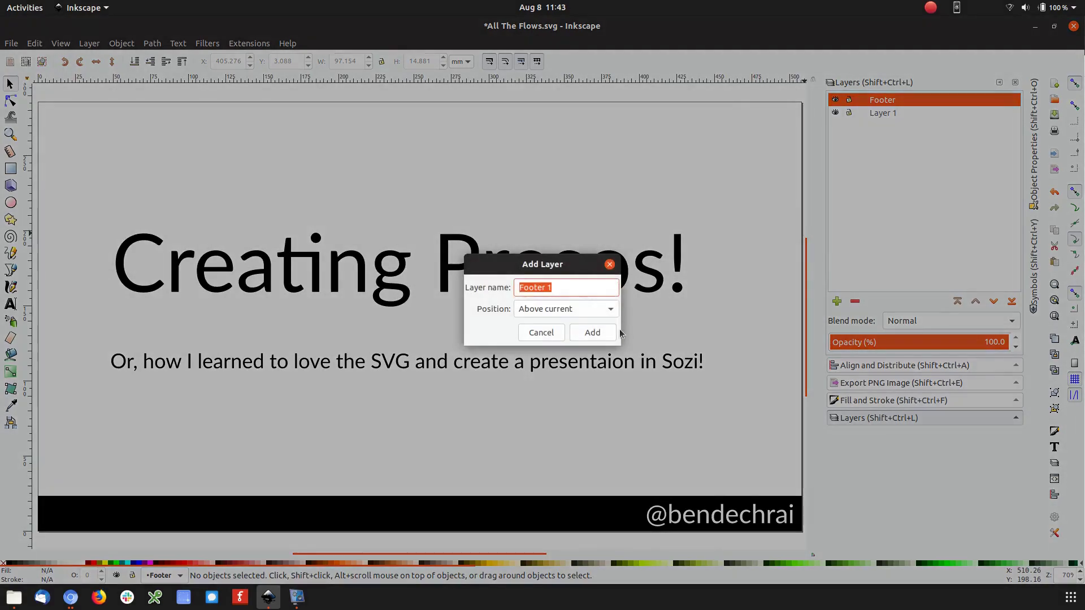
type("Flow Icons")
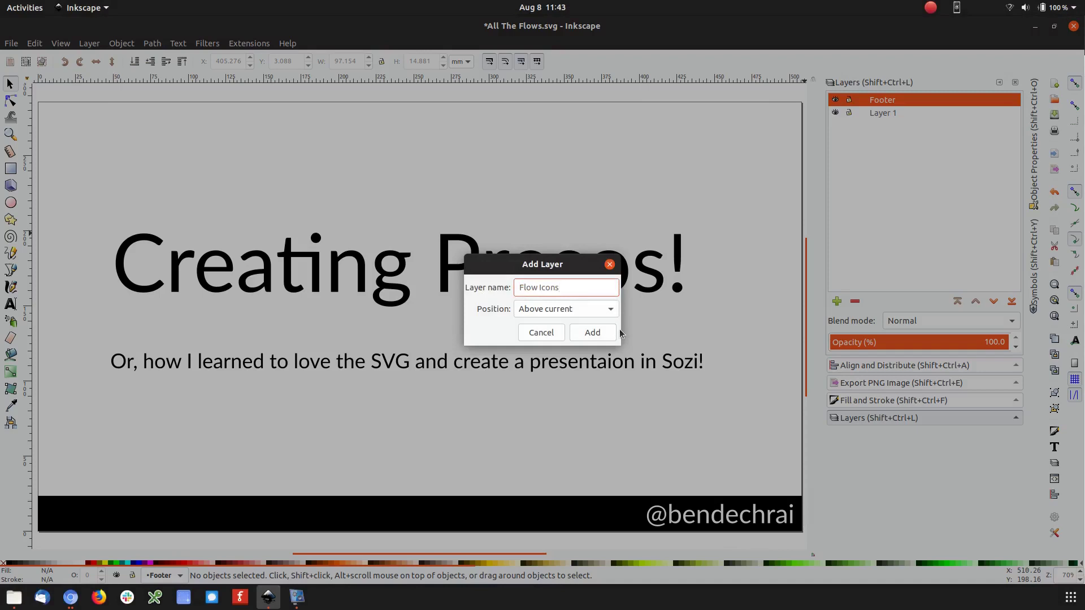
key("Return")
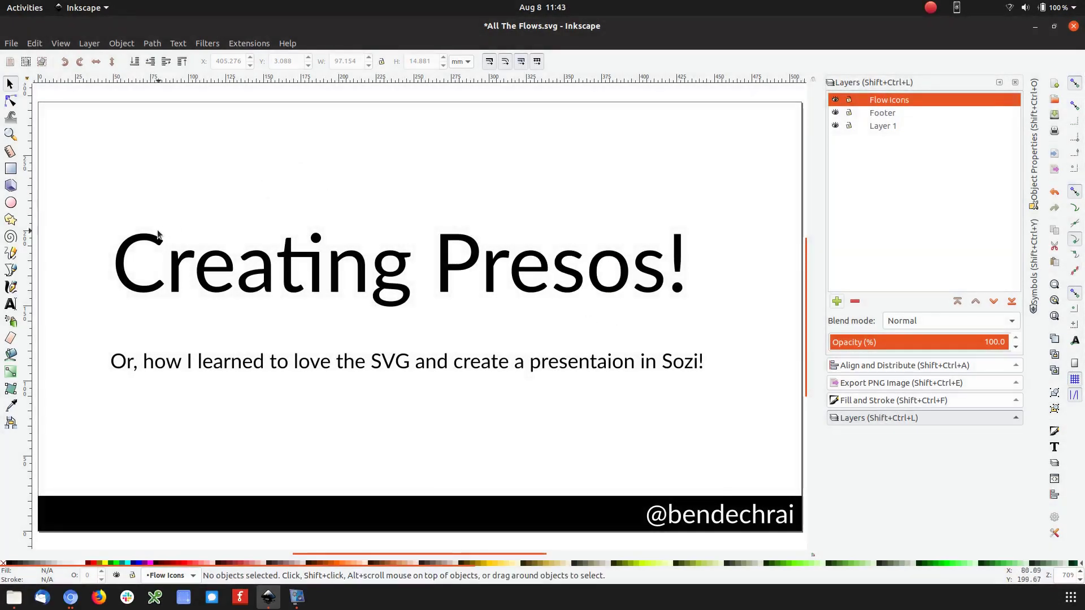
Delete the title and subtitle texts from Layer 1
left_click(138, 254)
key("Delete")
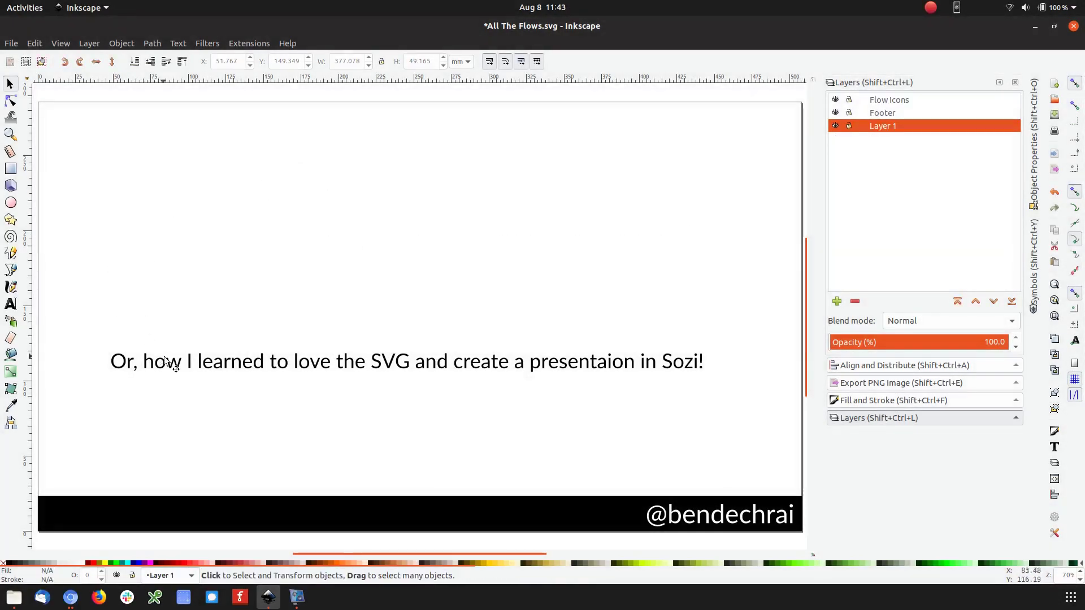
left_click(283, 368)
key("Delete")
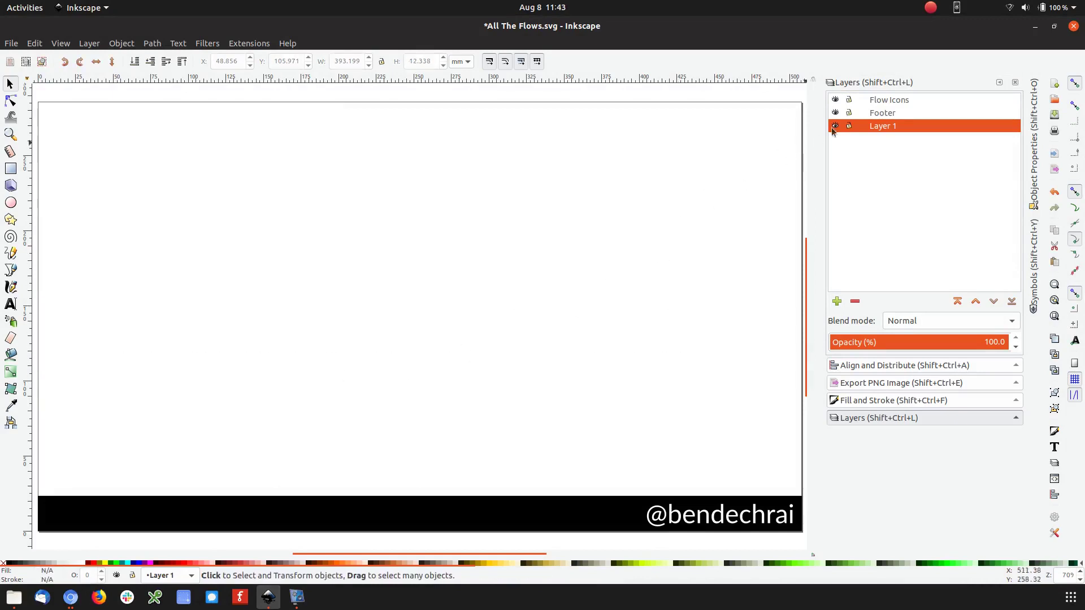
Draw a rectangle about 70 by 97 mm on the Flow Icons layer near the page's upper-left corner
left_click(903, 102)
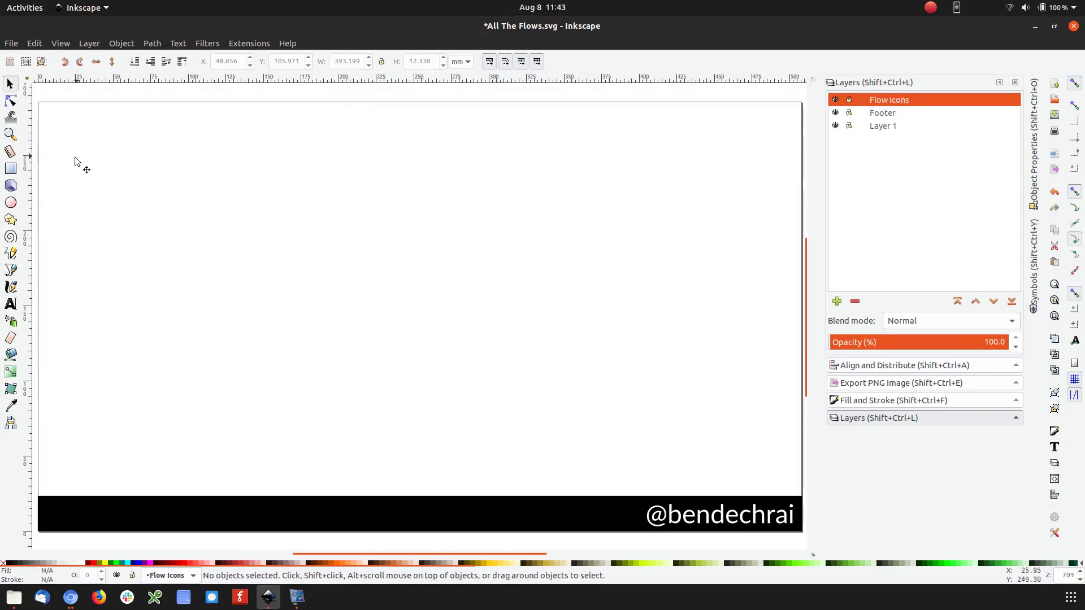
left_click(8, 169)
left_click_drag(66, 119, 171, 265)
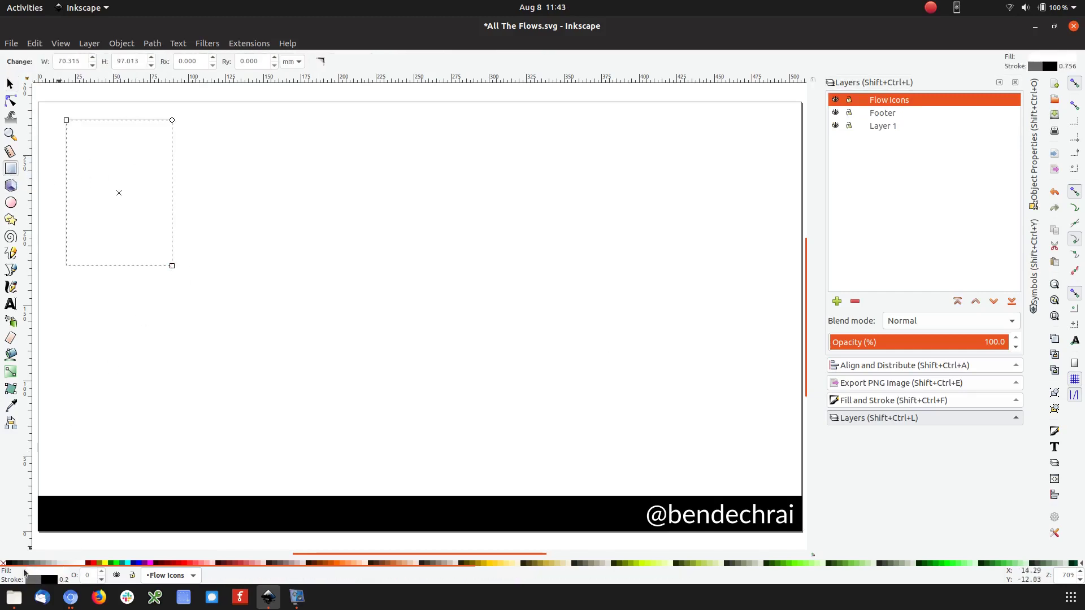
Make the rectangle's black stroke fully opaque and set its width to 2 mm
left_click(41, 582)
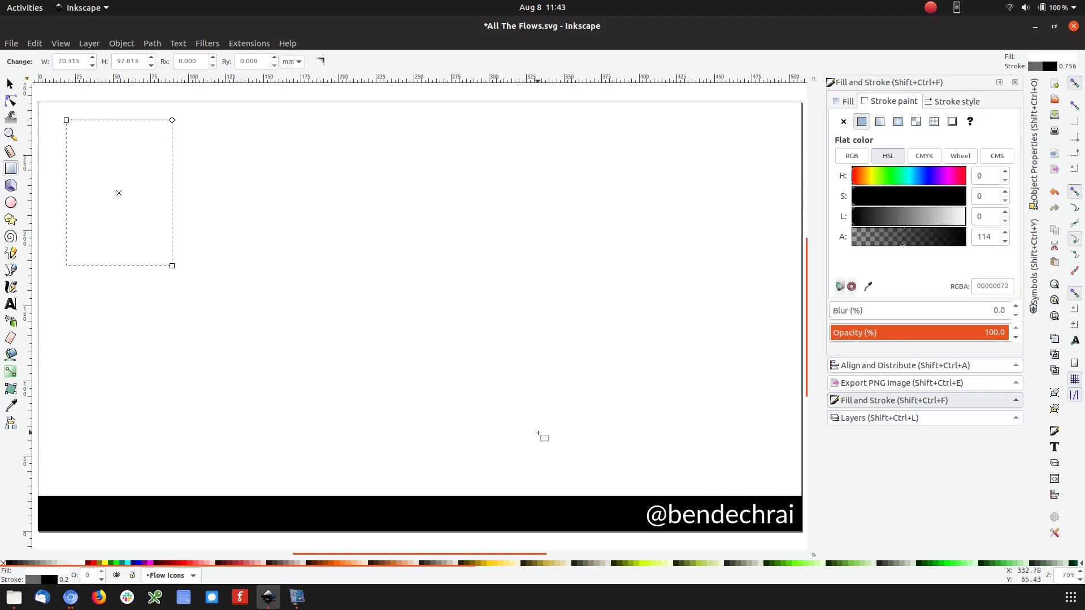
left_click_drag(942, 238, 969, 238)
left_click(954, 101)
type("2")
key("Return")
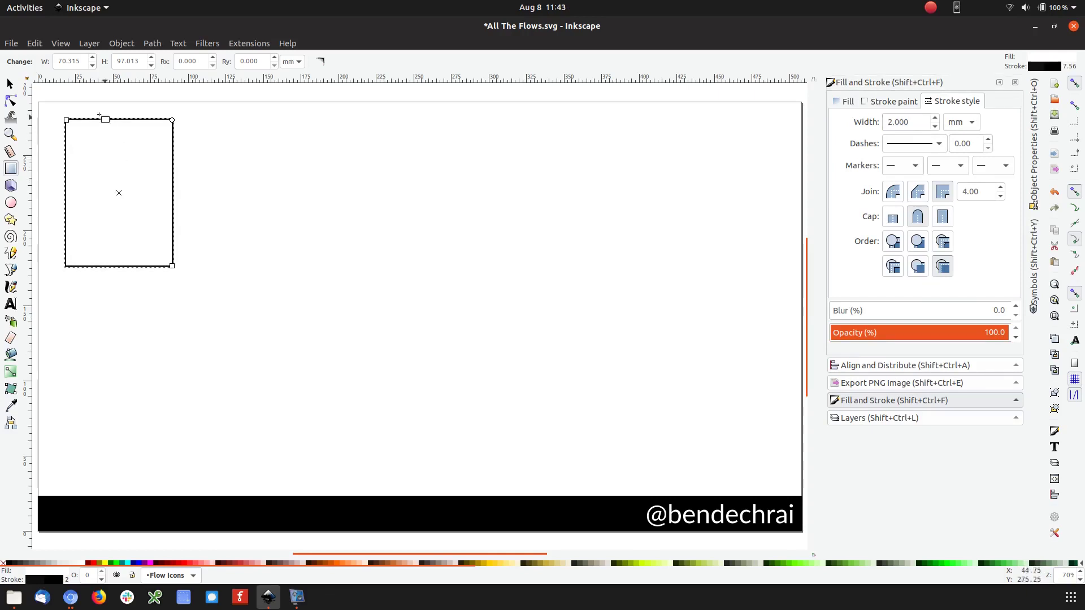
Duplicate the rectangle, shrink the copy to about 59.5 by 83 mm and center it inside the original
key("s")
left_click_drag(62, 117, 73, 132)
left_click_drag(176, 270, 162, 256)
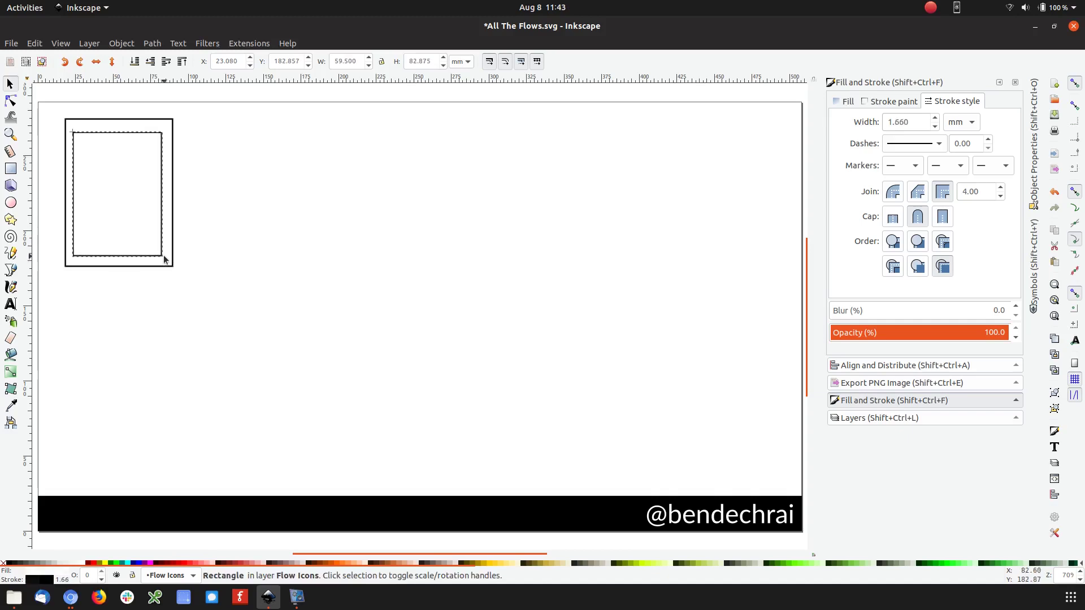
key("Right")
key("Up")
key("Up")
key("Up")
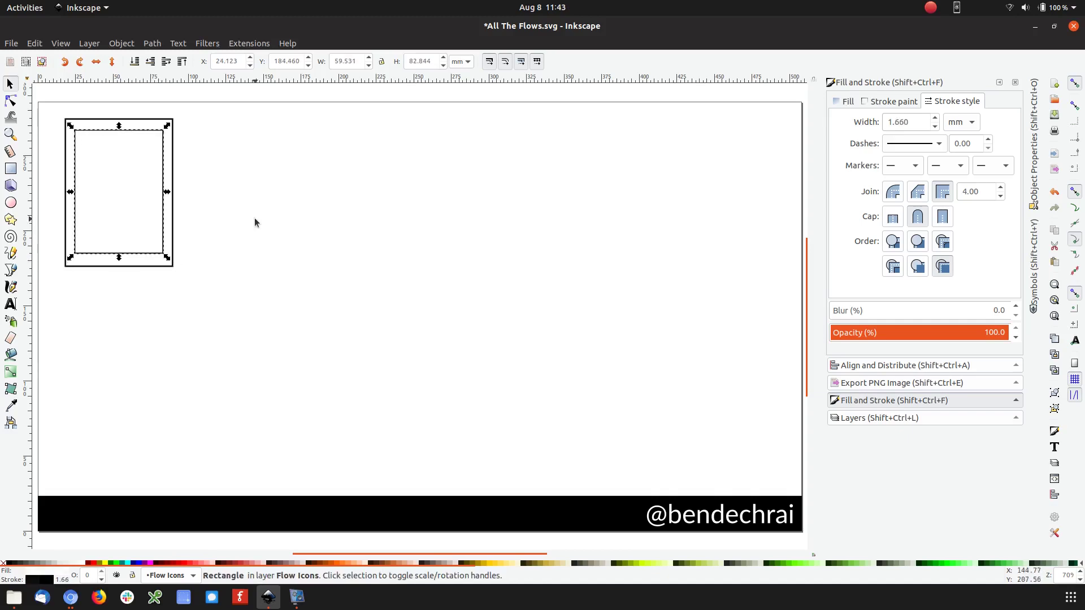
key("Right")
key("Escape")
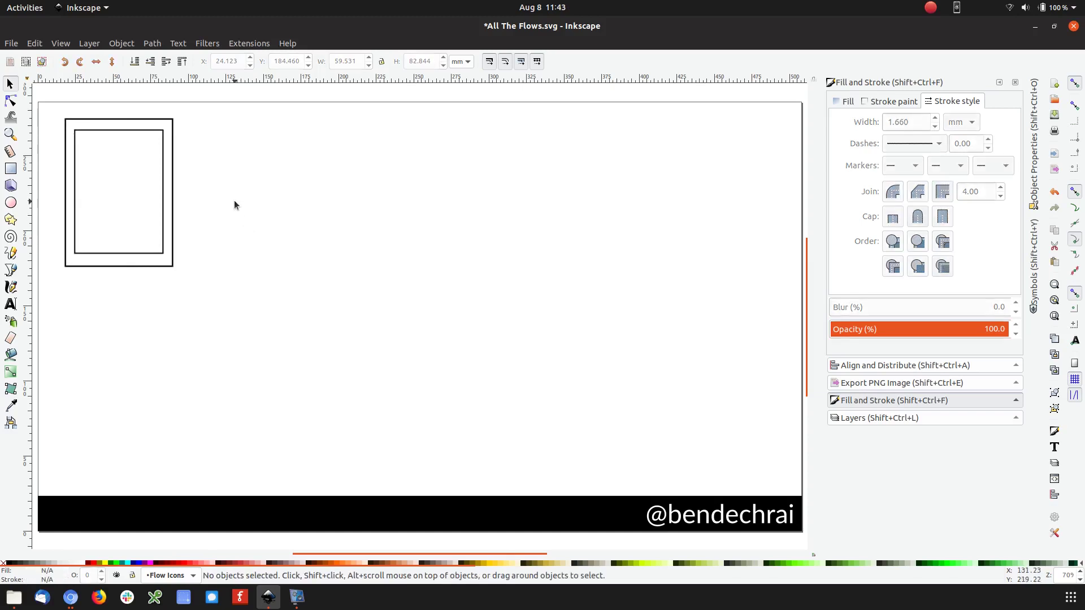
Group the two nested rectangles
left_click_drag(216, 288, 40, 97)
key("ctrl+g")
left_click(222, 204)
Draw a black-filled rectangle about 115 by 18 mm near the page's upper-right corner
left_click(10, 169)
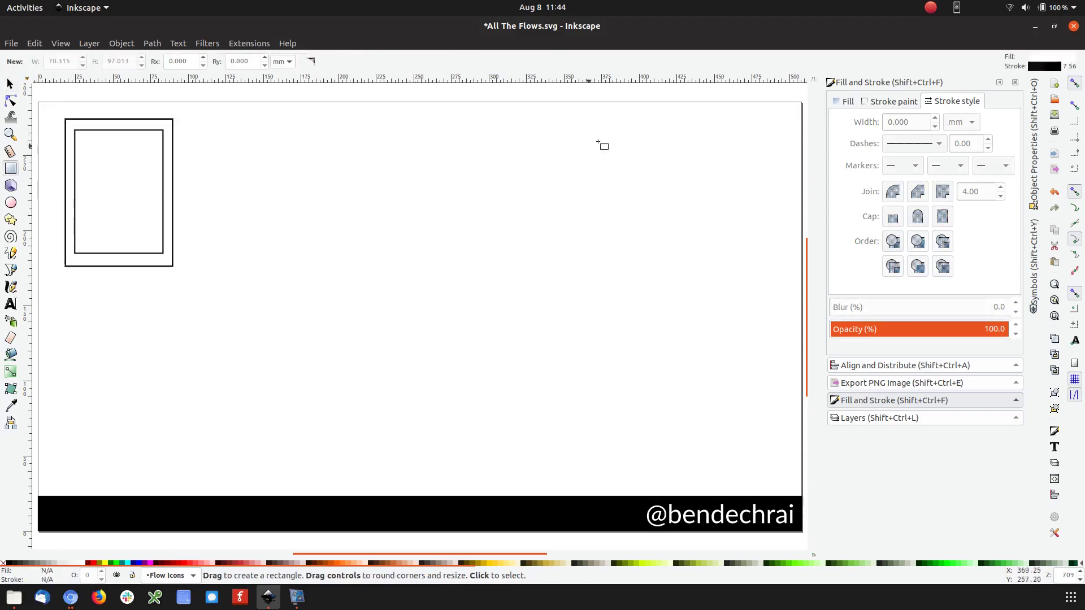
mouse_move(571, 118)
left_mouse_down()
mouse_move(710, 167)
mouse_move(744, 146)
left_mouse_up()
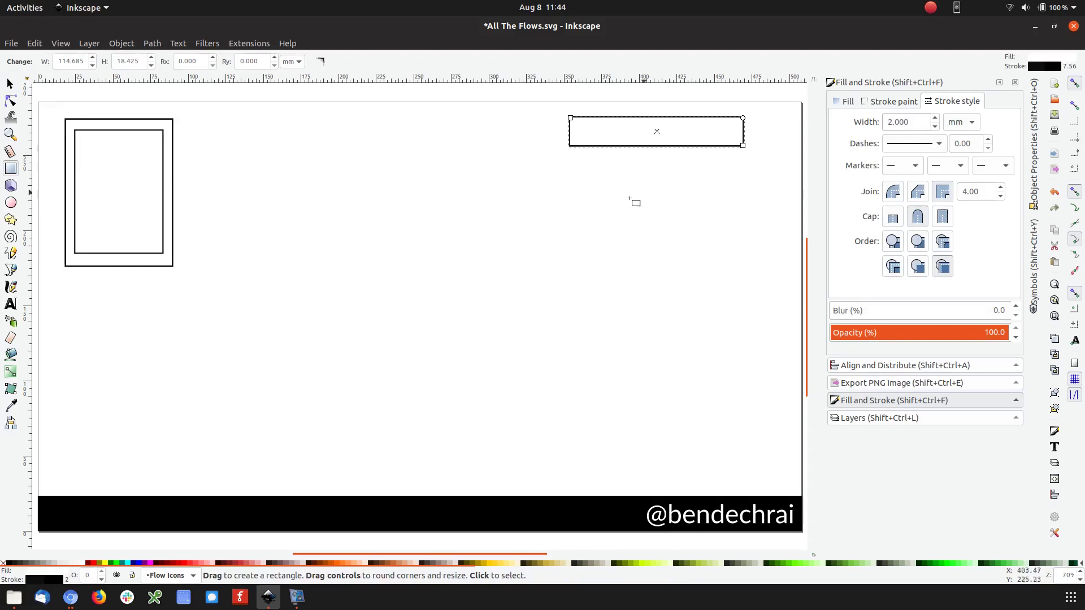
left_click(22, 562)
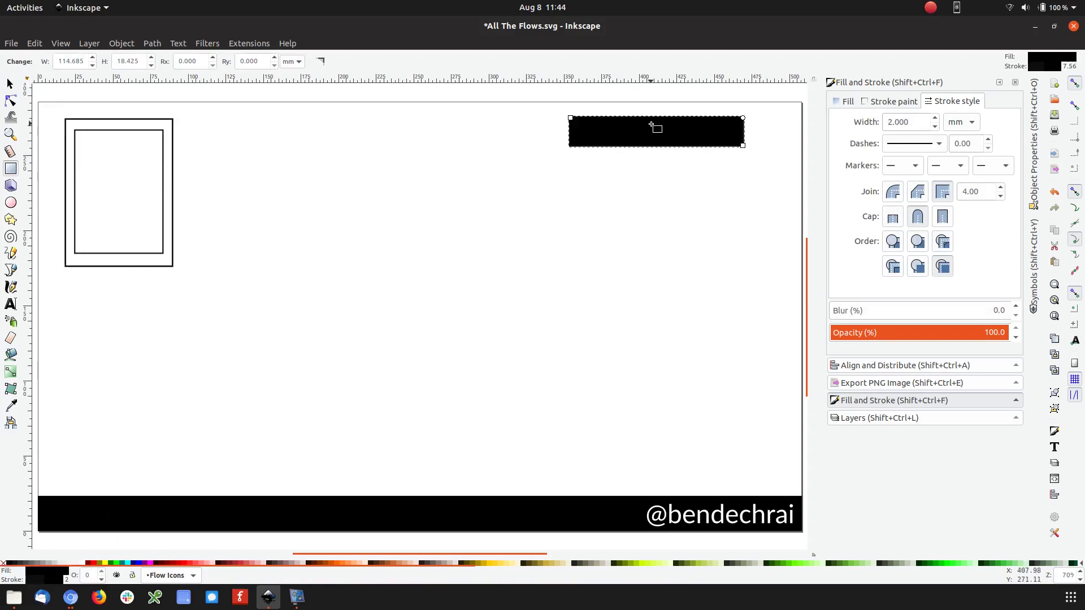
Duplicate the black rectangle, place the copy just below the original and reduce its height to about half
key("s")
key("ctrl+d")
left_click_drag(647, 131, 653, 164)
key("Down")
key("Down")
key("Down")
key("Down")
key("Down")
key("Down")
key("Down")
key("Down")
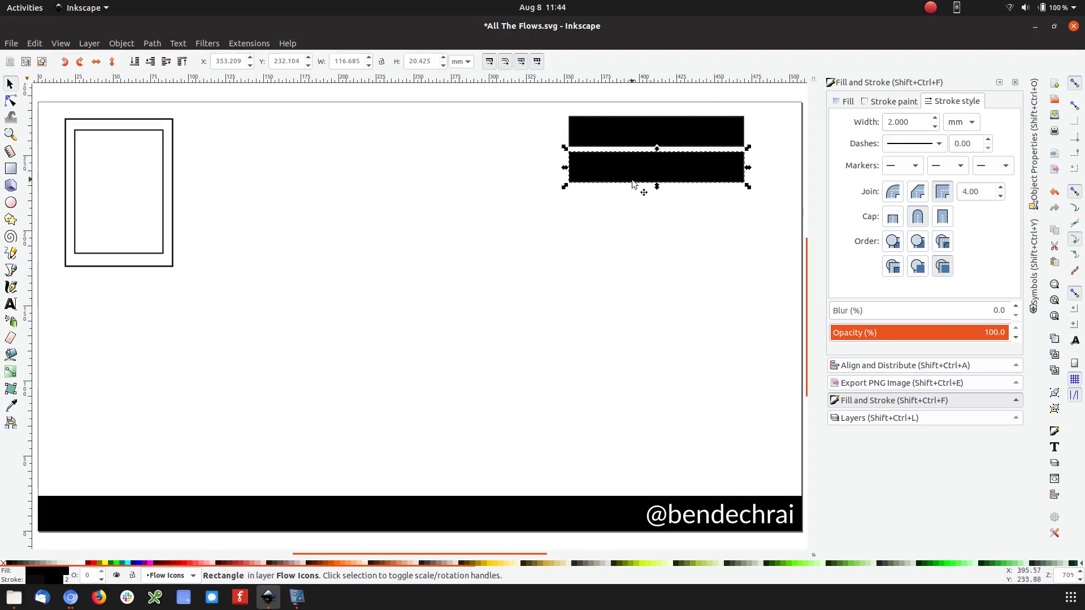
left_click_drag(656, 185, 659, 170)
Group the two black bars near the page's upper-right corner
left_click_drag(561, 188, 765, 112)
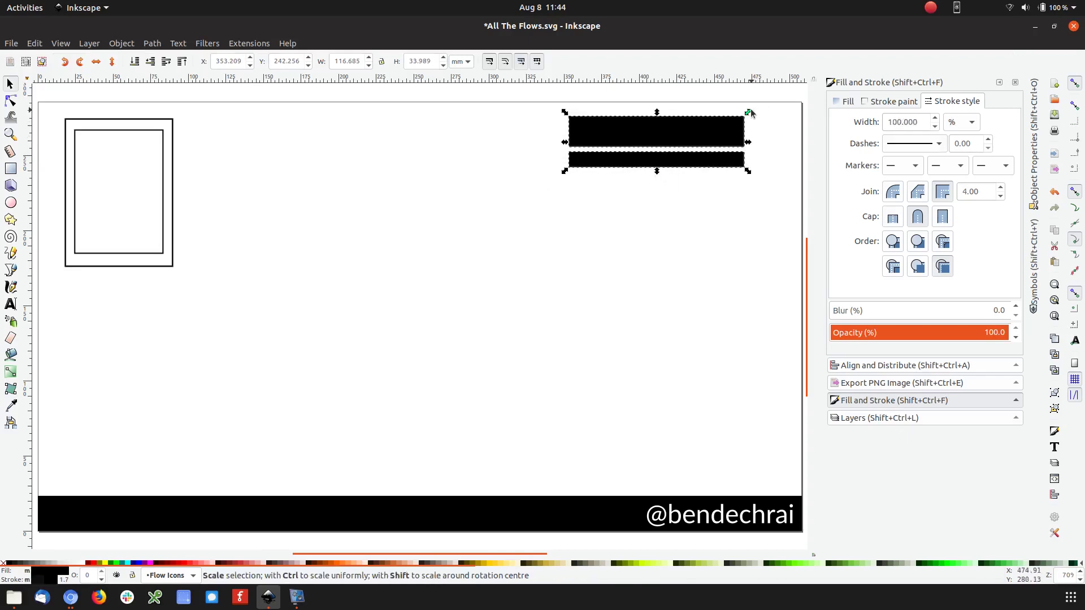
key("ctrl+g")
left_click(627, 236)
Scale the black bar group down around its center, and the nested rectangle group to about 51 by 70 mm
left_click(672, 148)
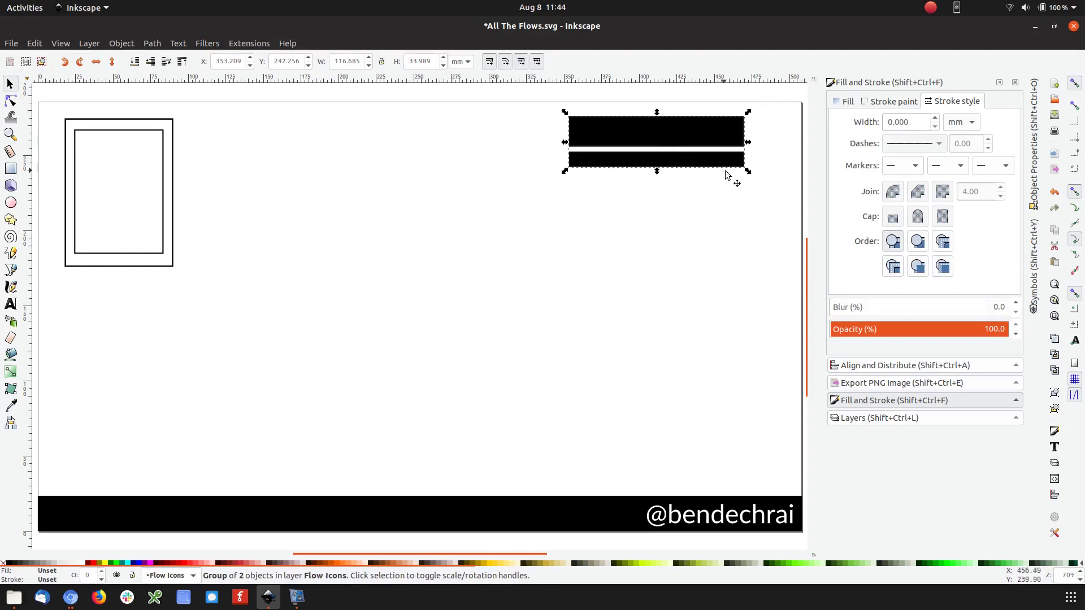
left_click_drag(747, 171, 731, 166)
left_click(253, 213)
left_click(150, 253)
left_click_drag(177, 271, 174, 255)
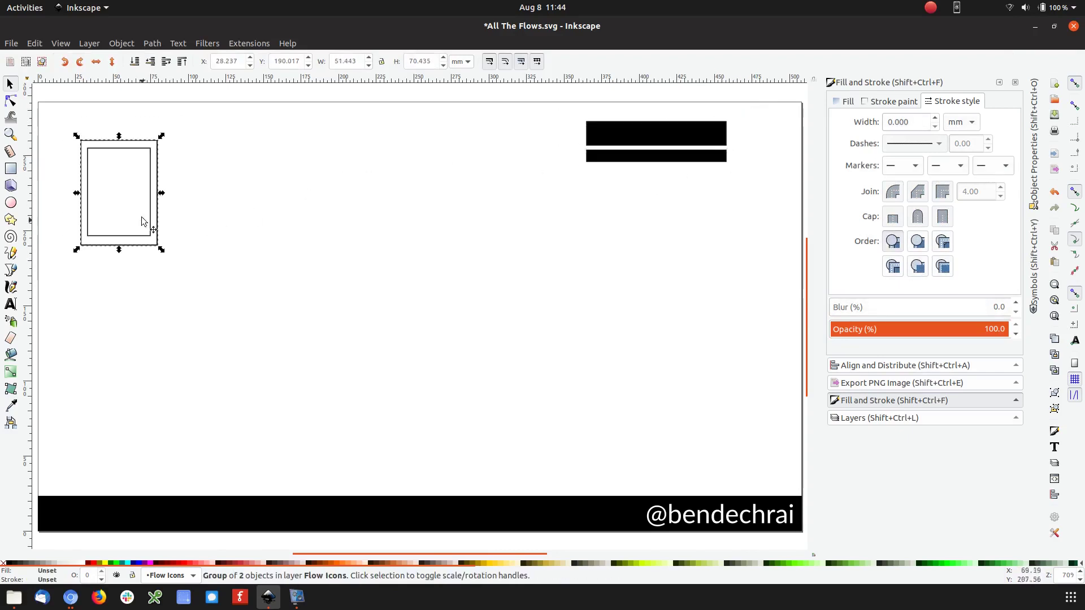
left_click(212, 267)
Draw several overlapping black ellipses in the middle of the page to form a cloud shape
left_click(10, 205)
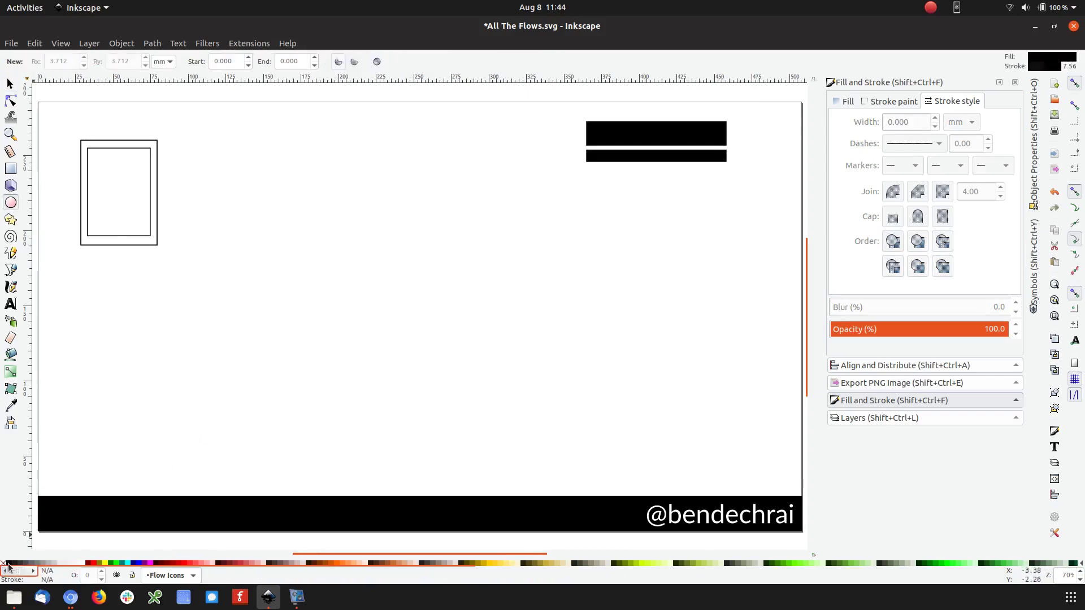
left_click_drag(232, 407, 219, 398)
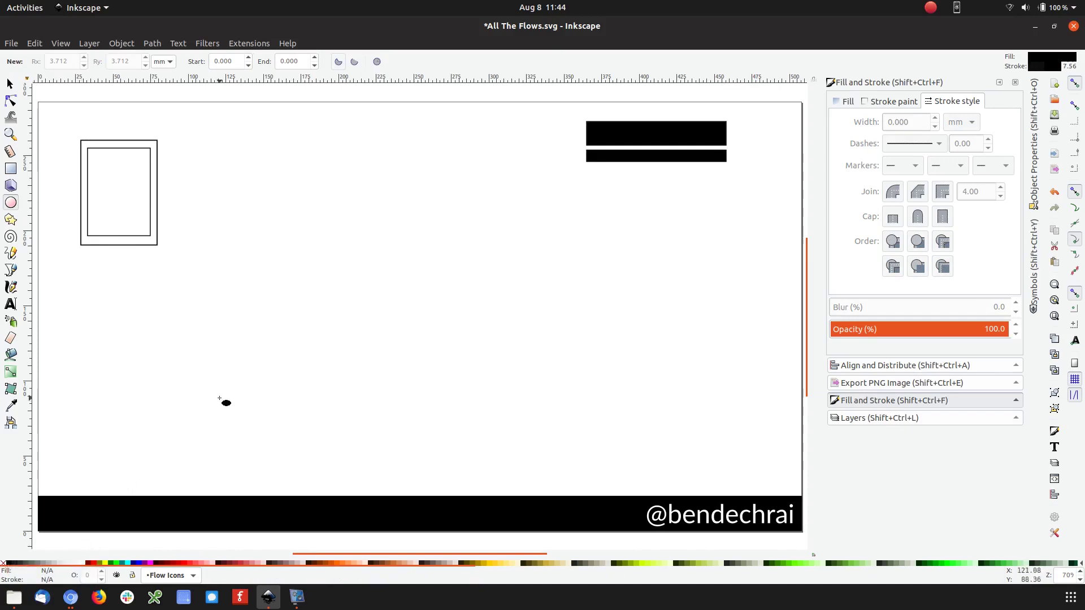
mouse_move(272, 218)
left_mouse_down()
mouse_move(381, 269)
mouse_move(351, 270)
mouse_move(317, 229)
left_mouse_up()
left_click_drag(368, 342, 295, 270)
left_click_drag(429, 279, 327, 321)
left_click(360, 291)
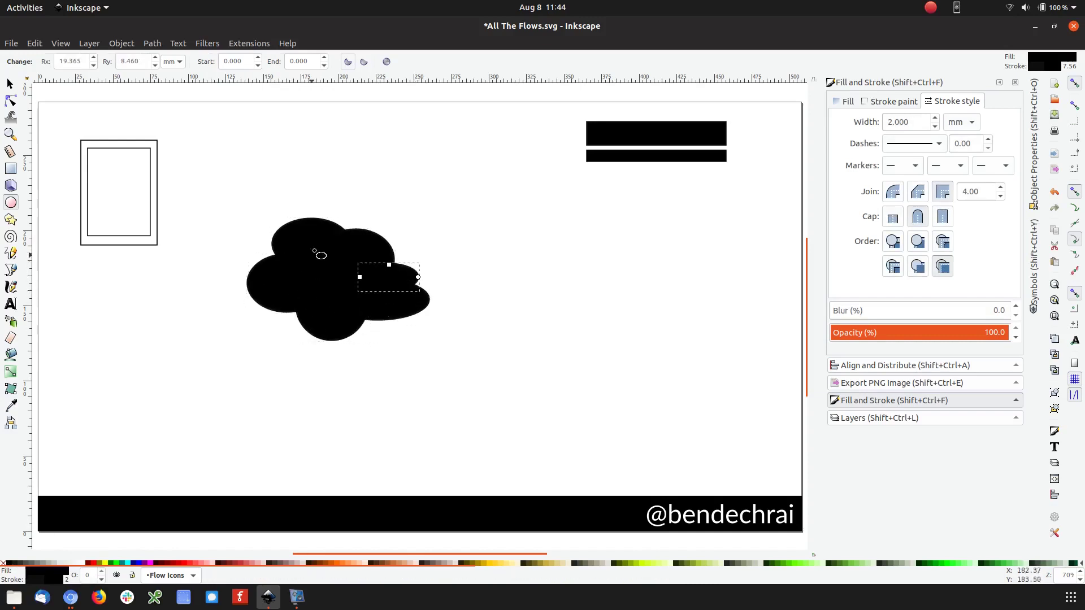
Group the overlapping ellipses and move the cloud group toward the page's center
key("s")
left_click_drag(435, 211, 180, 396)
key("ctrl+g")
left_click_drag(349, 287, 411, 273)
left_click(397, 386)
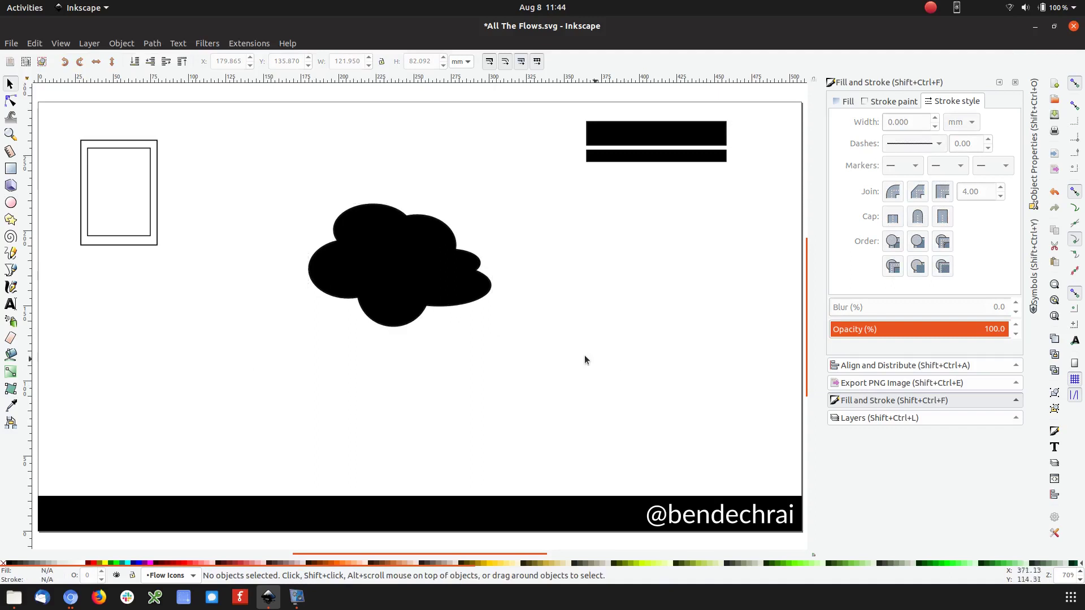
Draw a black five-cornered star to the right of the cloud with a rounding of 0
left_click(10, 221)
left_click(55, 62)
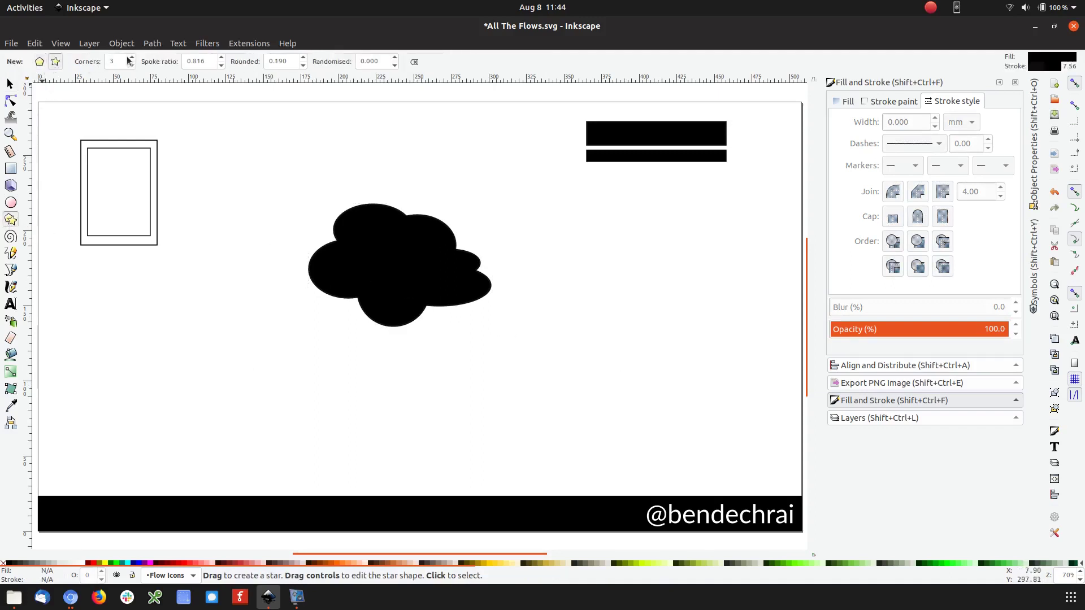
double_click(197, 62)
key("Tab")
type("0")
key("Tab")
left_click_drag(588, 307, 640, 372)
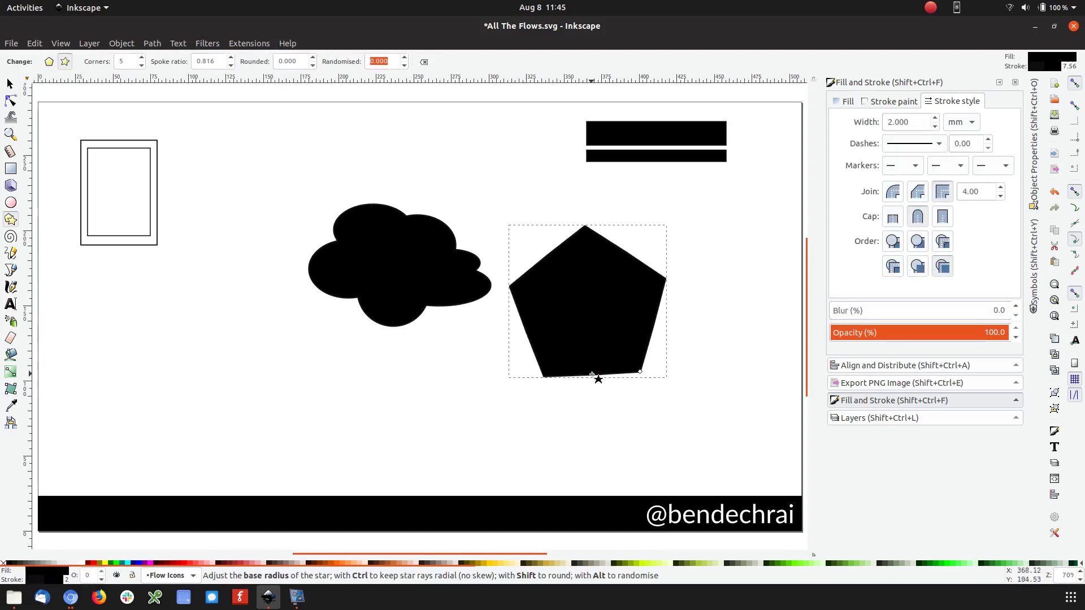
Pull in the star's base radius to give it pointed arms and place it in the page's lower-right area
key("n")
left_click_drag(592, 375, 697, 430)
key("s")
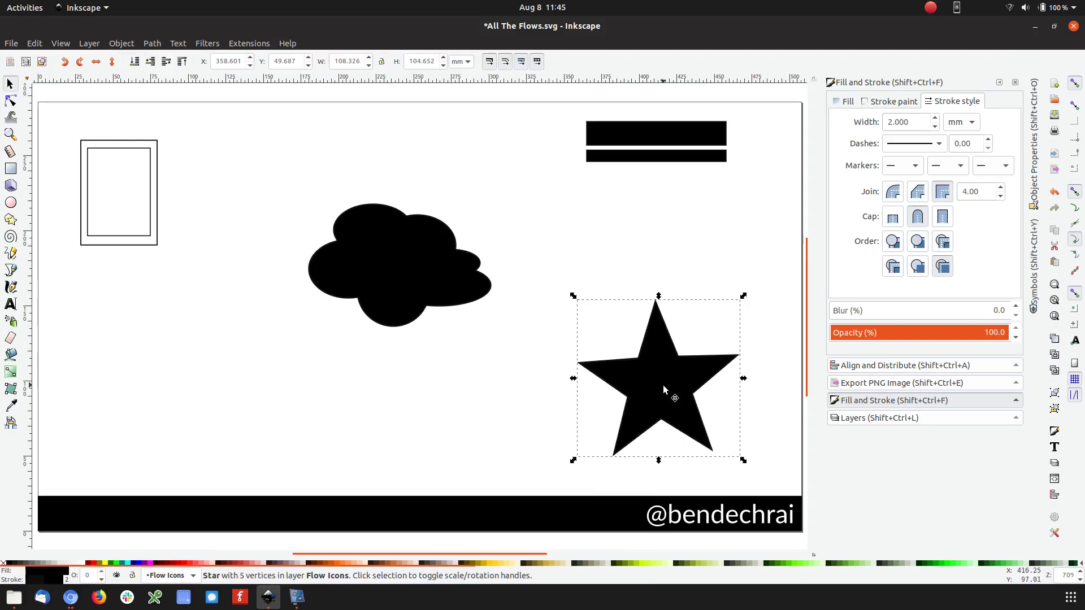
Scale the star down to about 68 by 66 mm and rotate it upright
left_click_drag(570, 298, 629, 353)
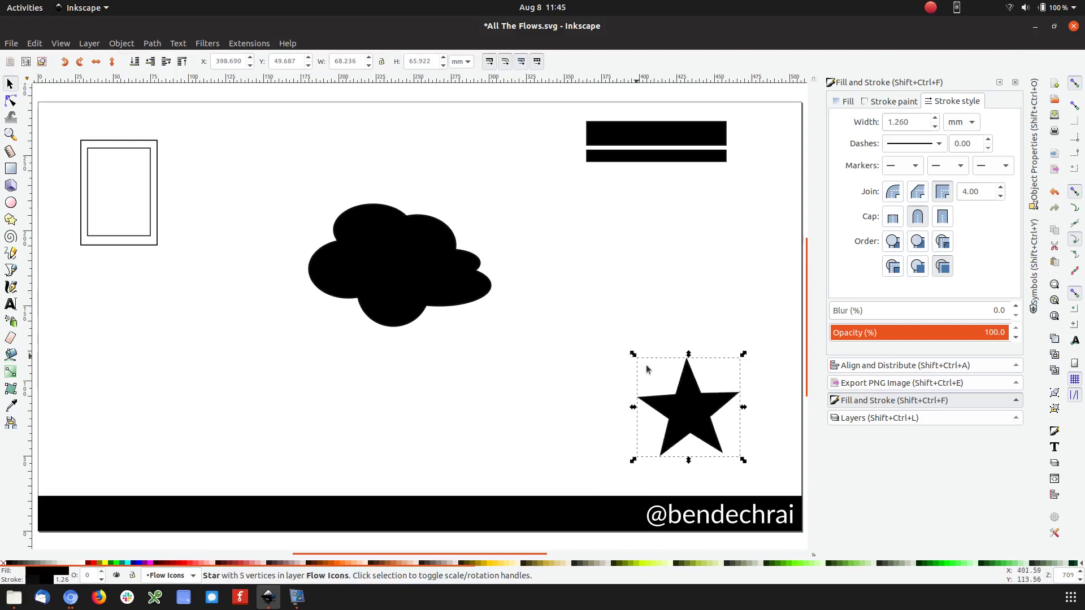
left_click(745, 464)
left_click_drag(748, 466, 747, 470)
key("Escape")
Reposition the cloud group in the page's center and enlarge it to about 155 by 104 mm
left_click_drag(387, 276, 411, 307)
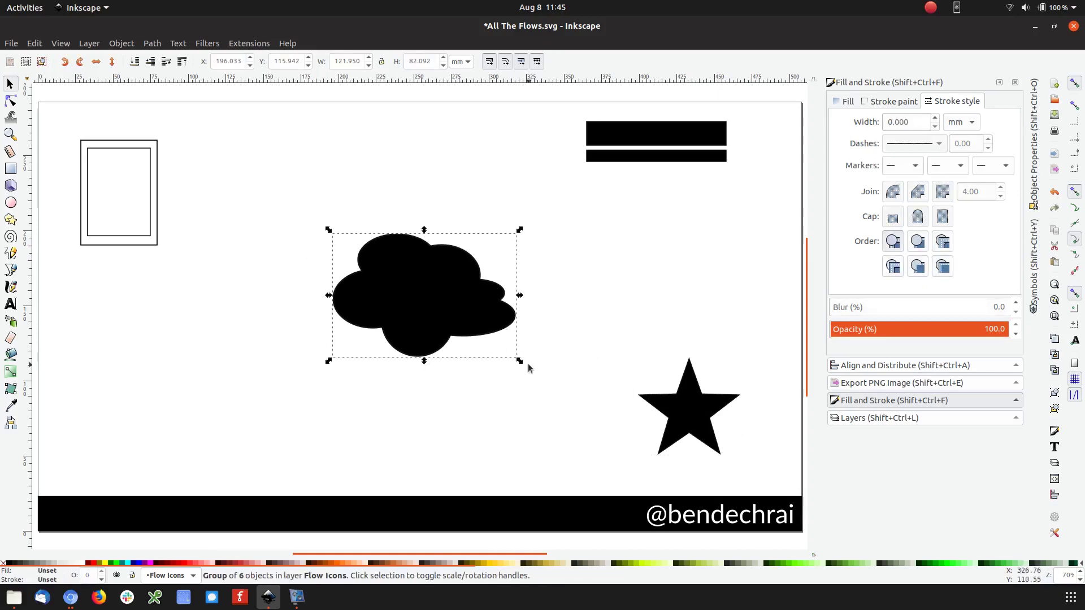
left_click_drag(520, 361, 545, 378)
left_click(606, 298)
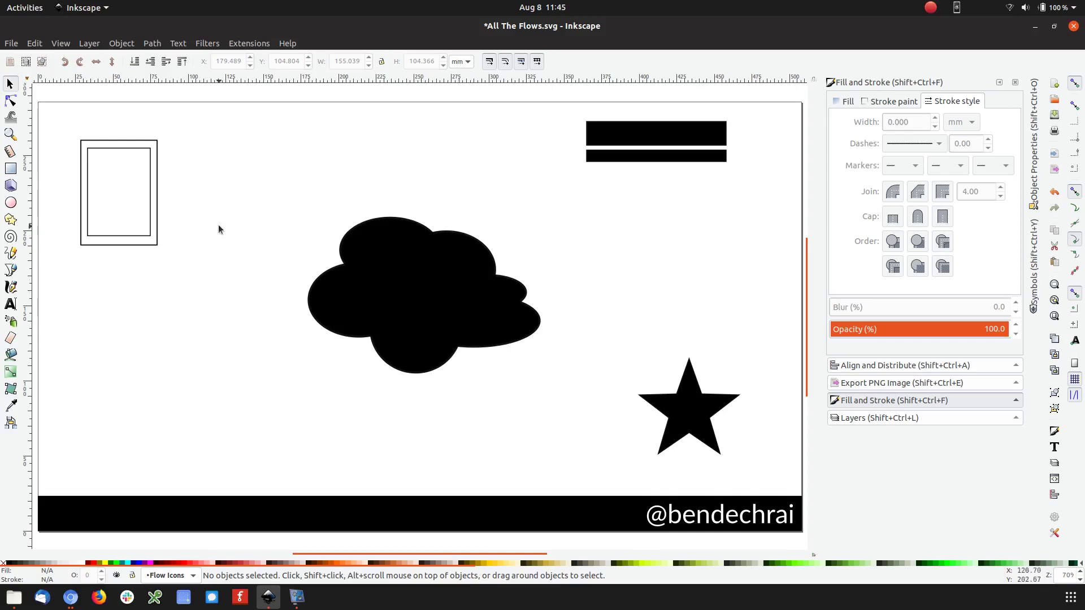
Add the flowed text "All The Flows" over the cloud and fill it white
key("t")
left_click_drag(351, 263, 498, 329)
type("Cloud Storage")
key("F1")
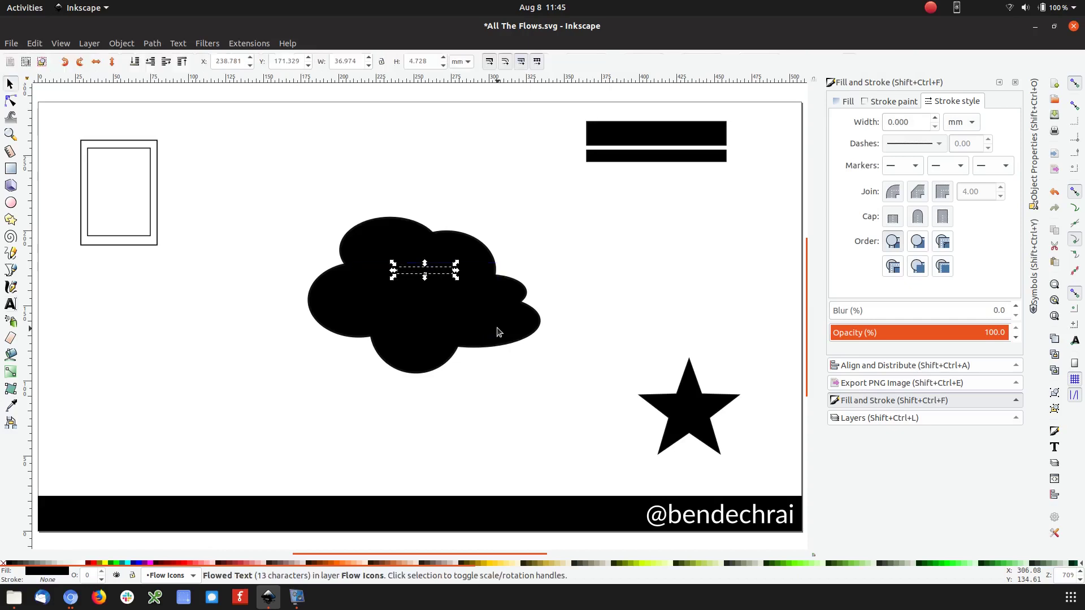
left_click(79, 563)
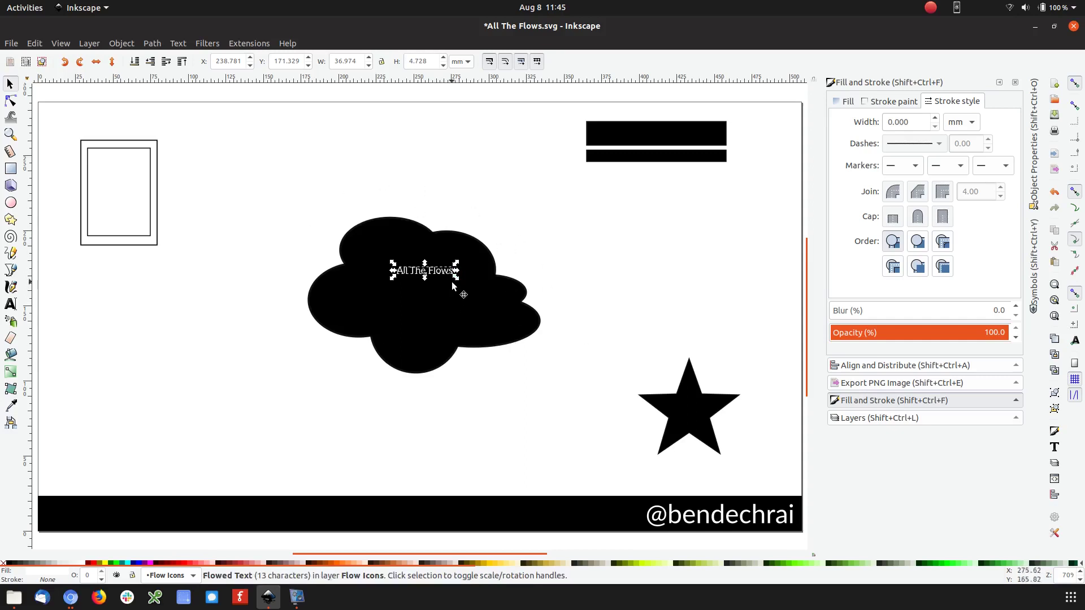
Shrink the white text to a tiny label and place it in the upper-left part of the cloud
left_click_drag(456, 279, 364, 305)
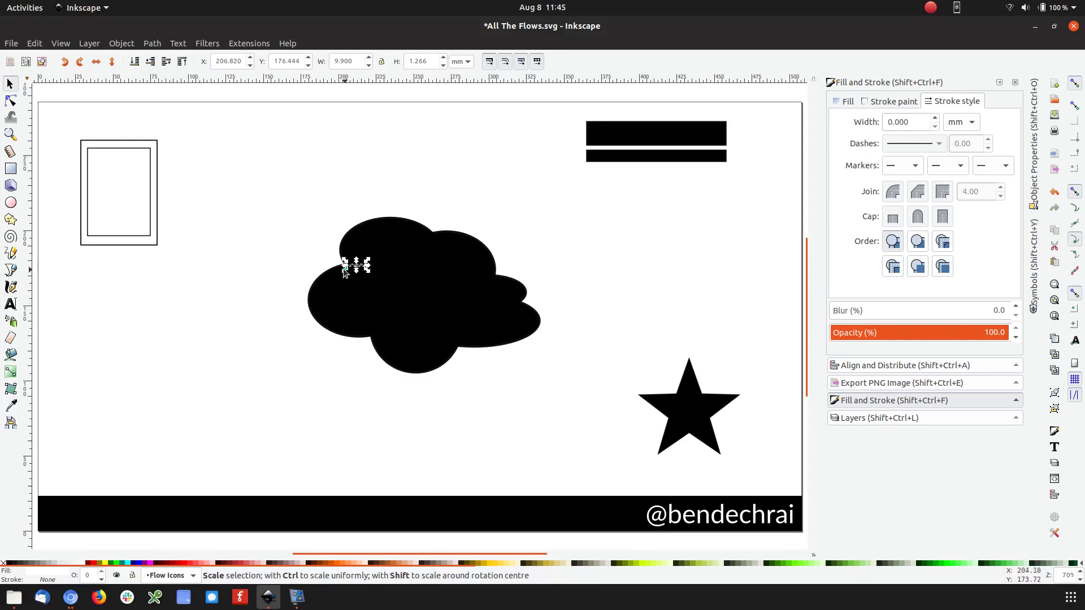
scroll(362, 270, "up", 7)
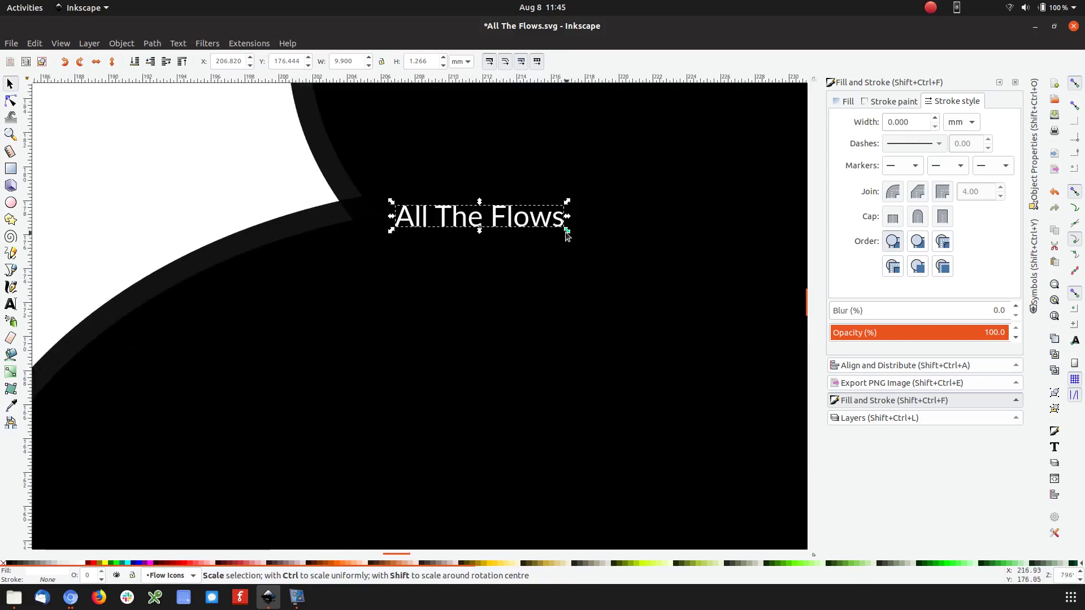
left_click_drag(566, 231, 475, 259)
left_click(471, 262)
key("5")
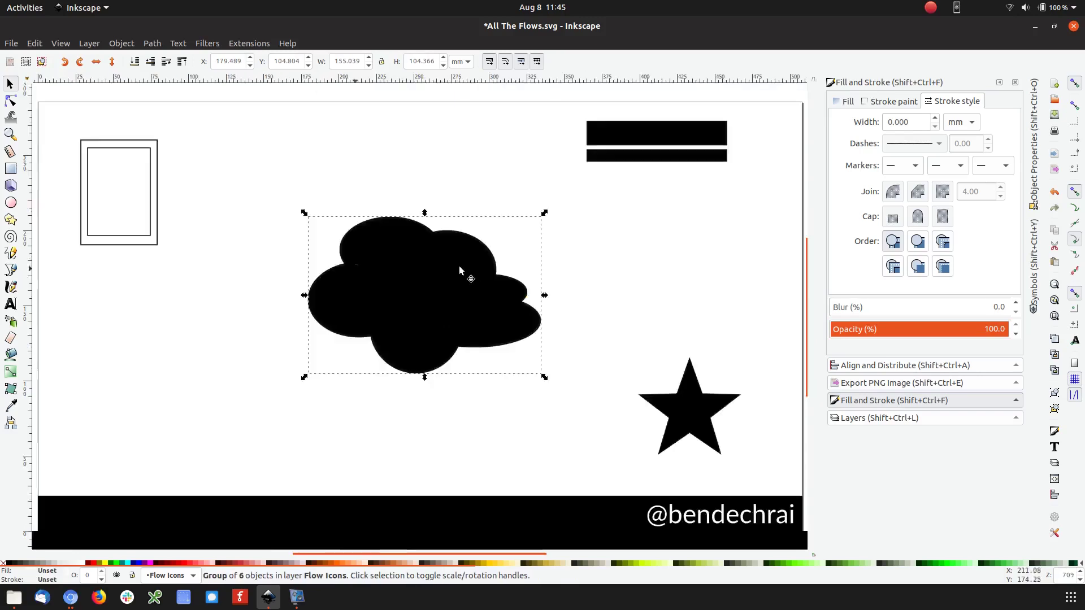
left_click(555, 273)
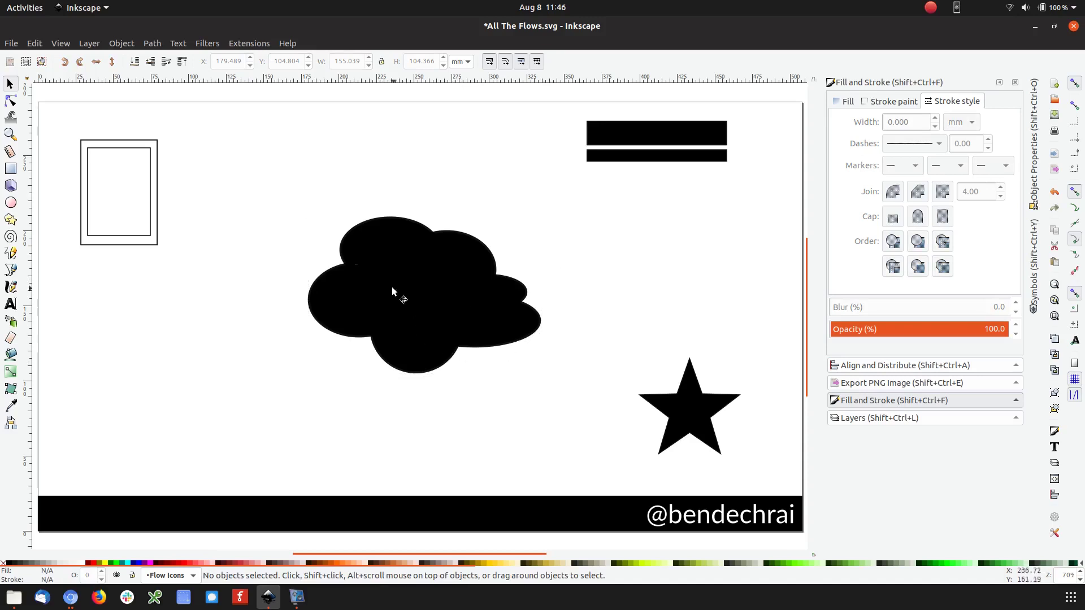
Rotate the tiny white text inside the cloud to a diagonal of about 45°
scroll(351, 259, "up", 5)
scroll(354, 272, "up", 6)
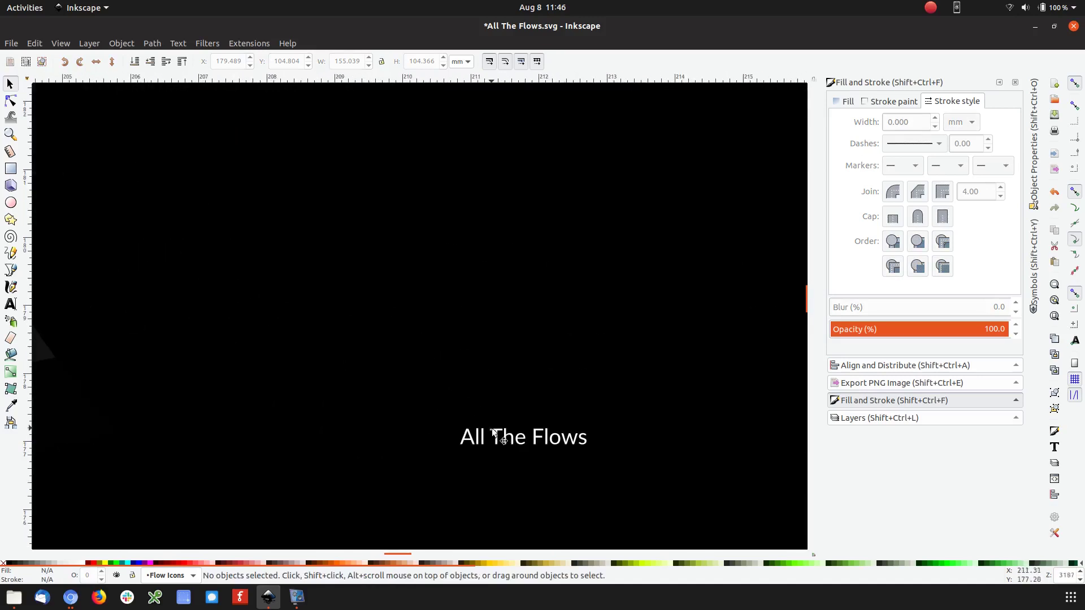
left_click(496, 440)
left_click(575, 458)
left_click_drag(588, 446, 462, 365)
scroll(419, 351, "down", 9, "ctrl")
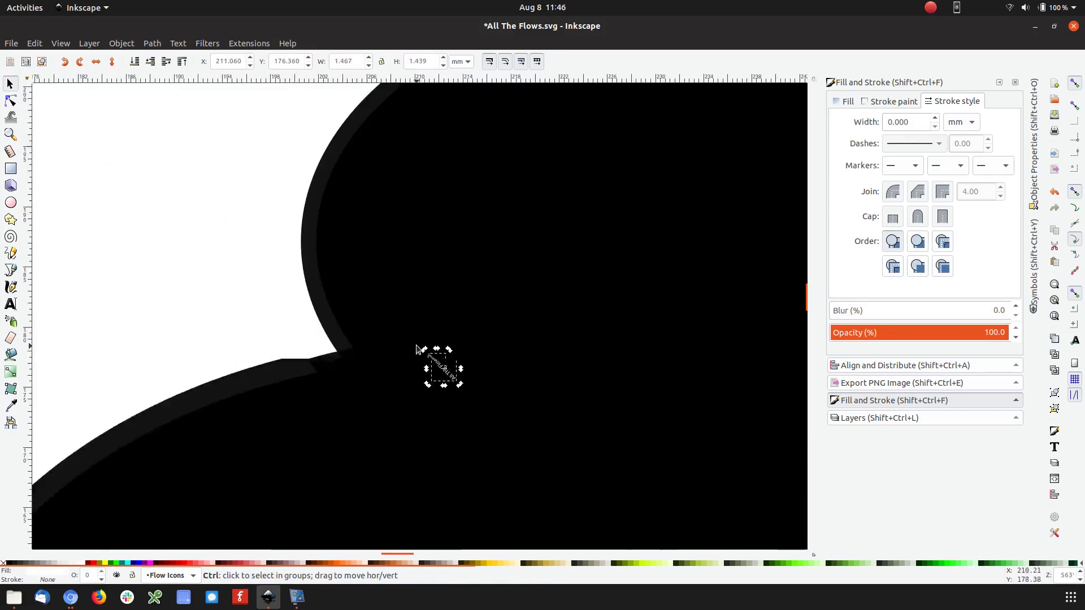
scroll(491, 372, "down", 6)
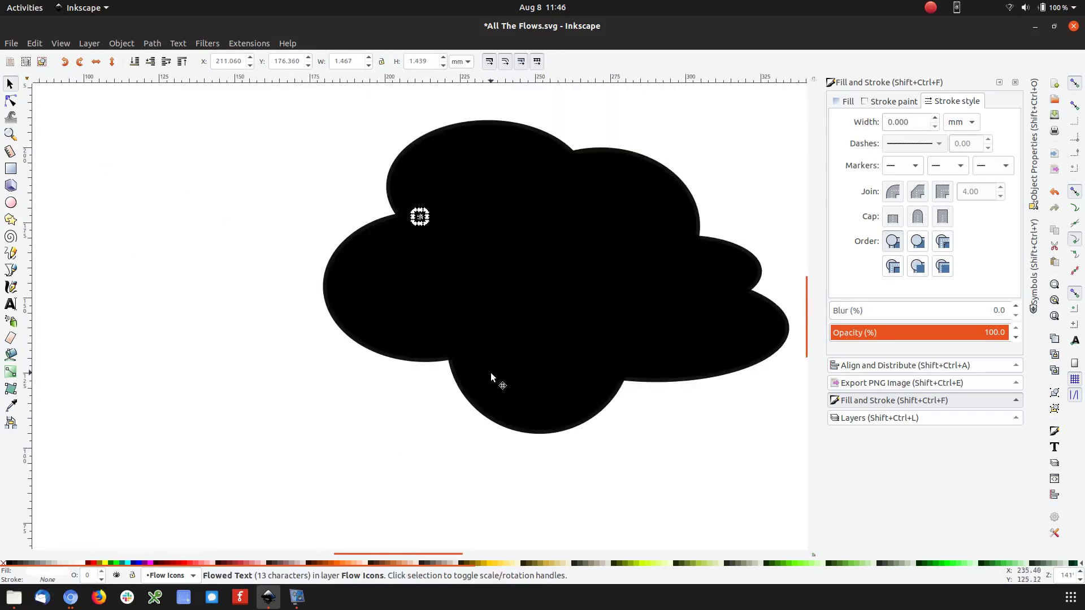
left_click(348, 416)
key("5")
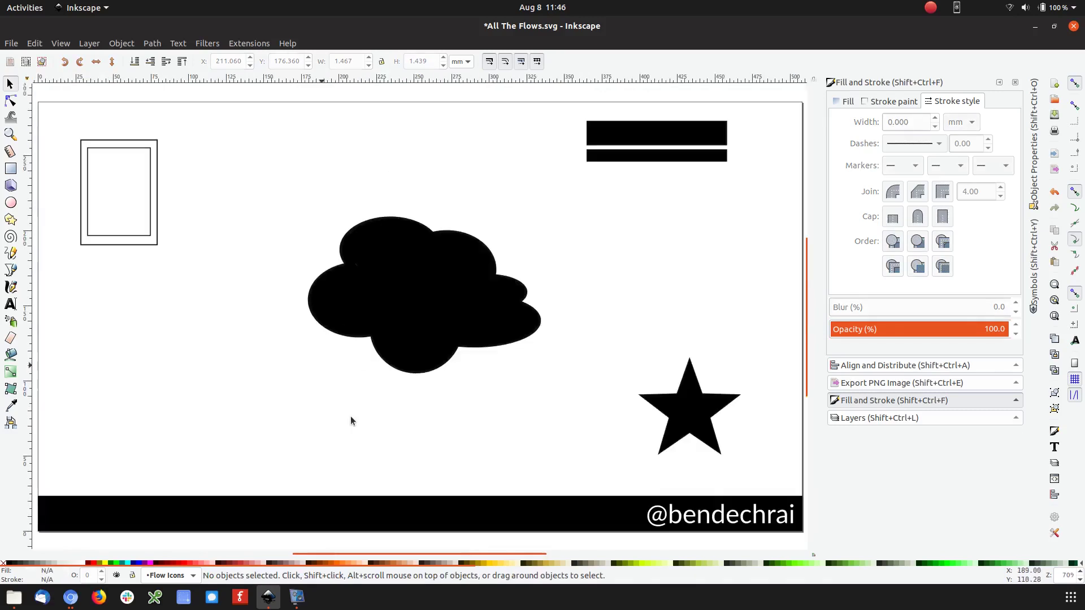
Draw a straight line from the nested rectangle icon to the left end of the upper black bar
left_click(10, 270)
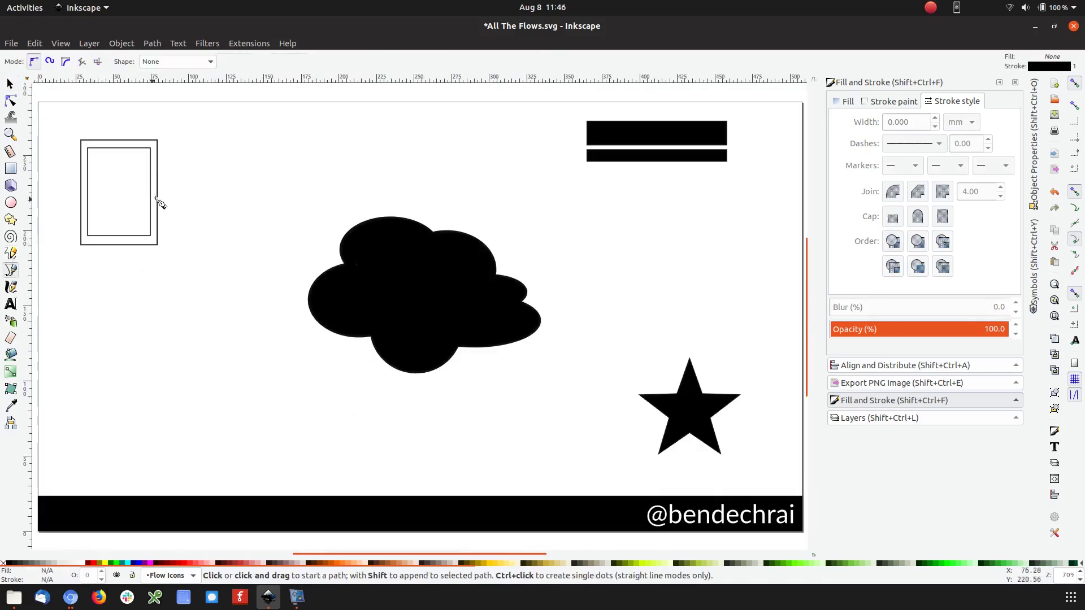
left_click(164, 167)
left_click(573, 126)
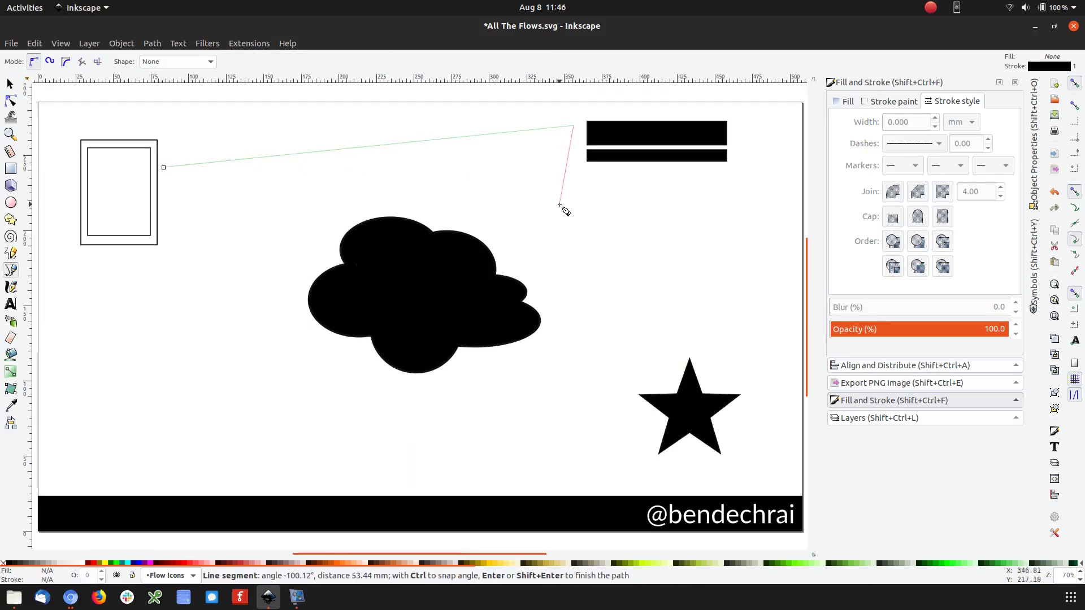
left_click(573, 128)
Draw a two-segment path from below the black bars through the cloud to the star
left_click(15, 268)
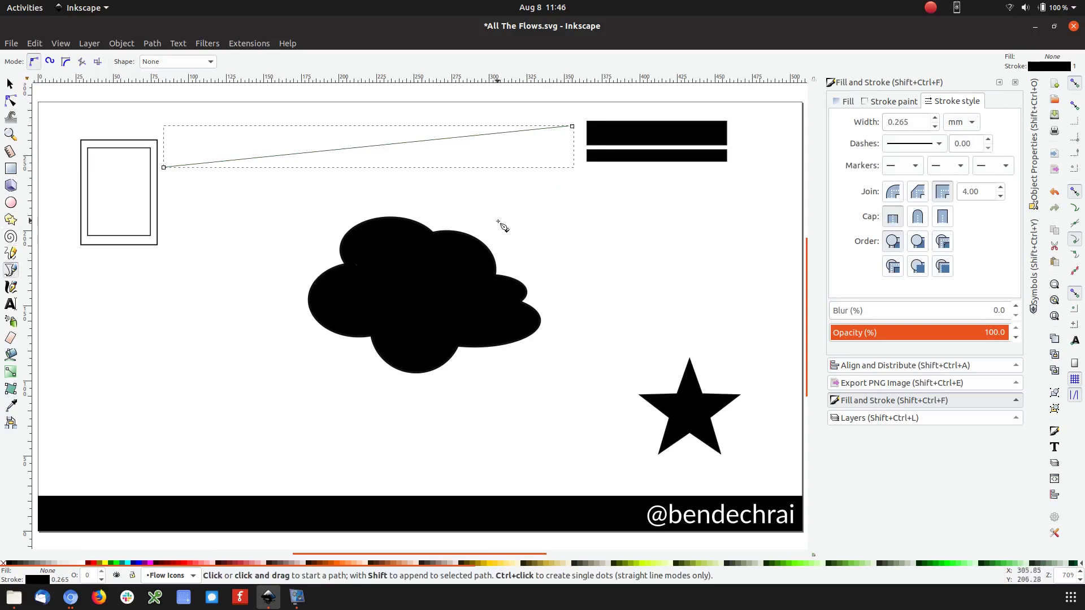
left_click(615, 167)
left_click(469, 286)
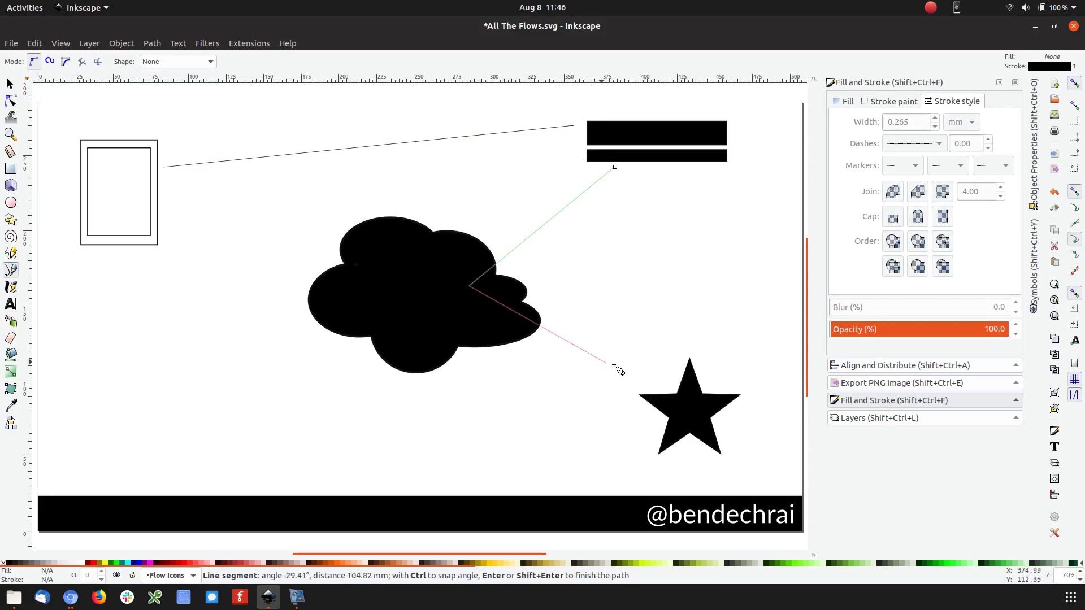
double_click(652, 379)
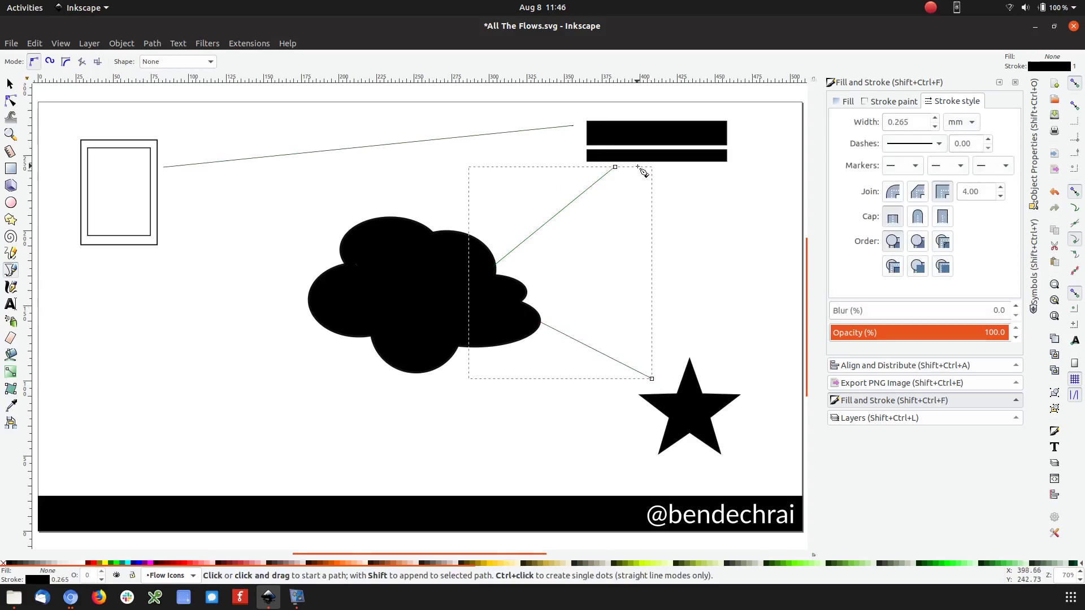
Draw a two-segment return path from the star via the cloud to the bars, and a straight line back to the nested rectangle icon
left_click(671, 373)
left_click(506, 293)
left_click(634, 168)
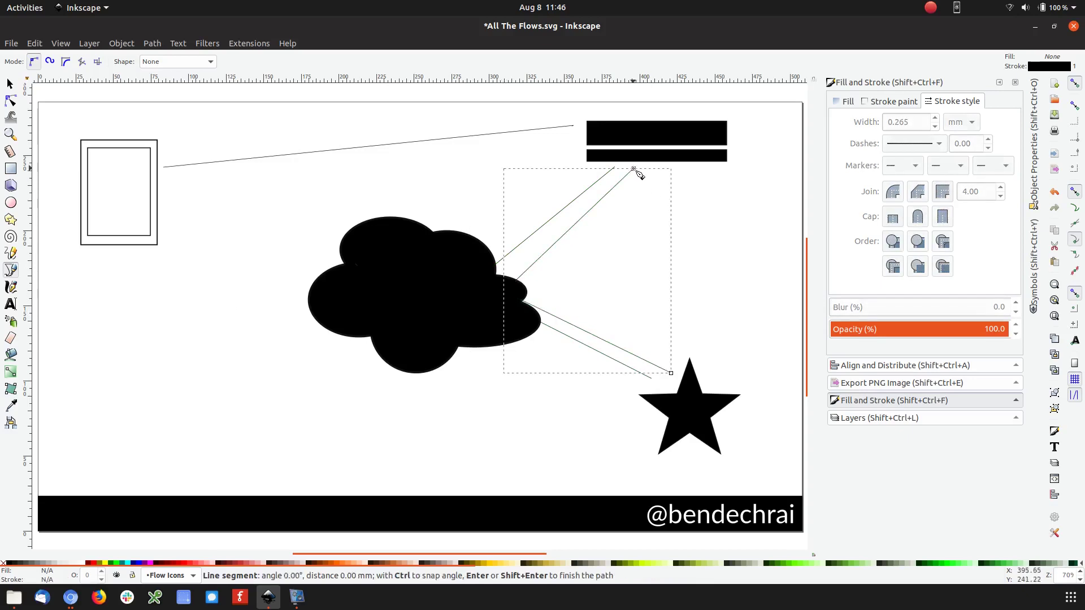
key("Return")
left_click(588, 151)
double_click(169, 202)
Make the middle node of the return path between star and bars smooth so that it curves
key("n")
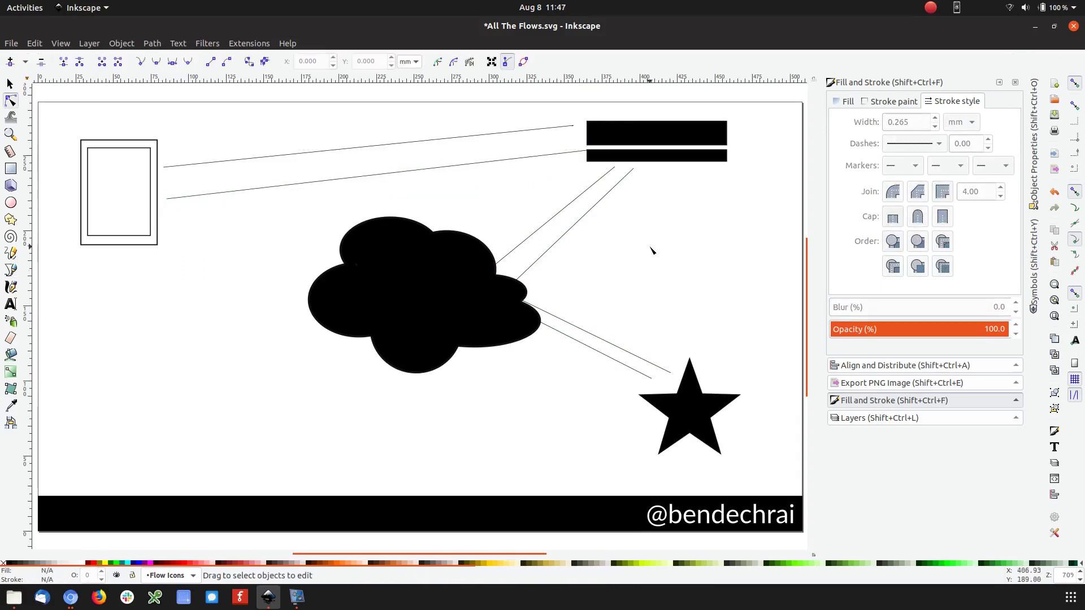
left_click(535, 272)
left_click(504, 292)
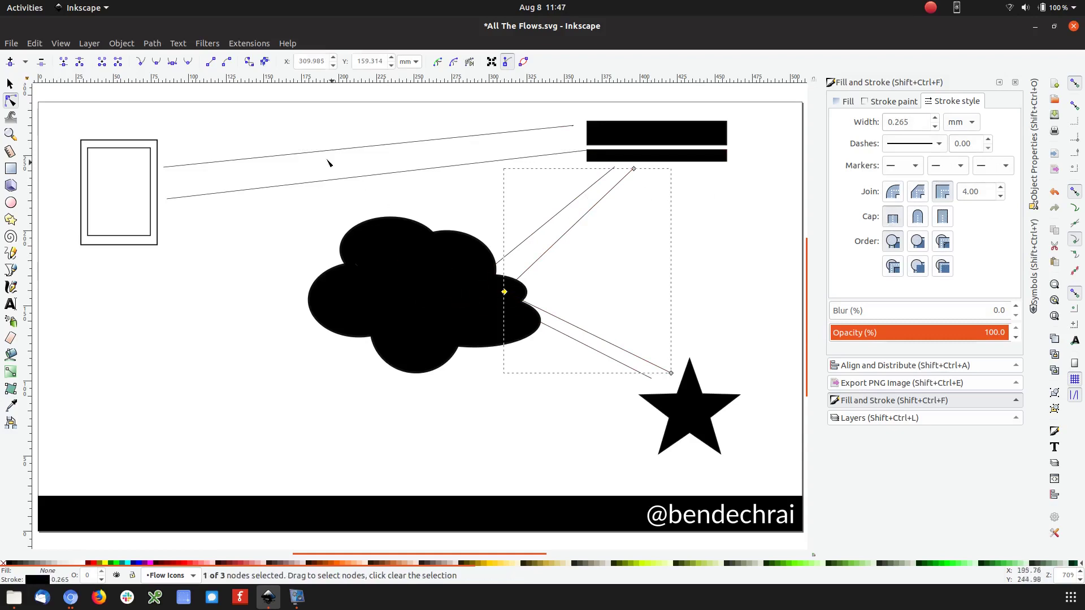
left_click(154, 57)
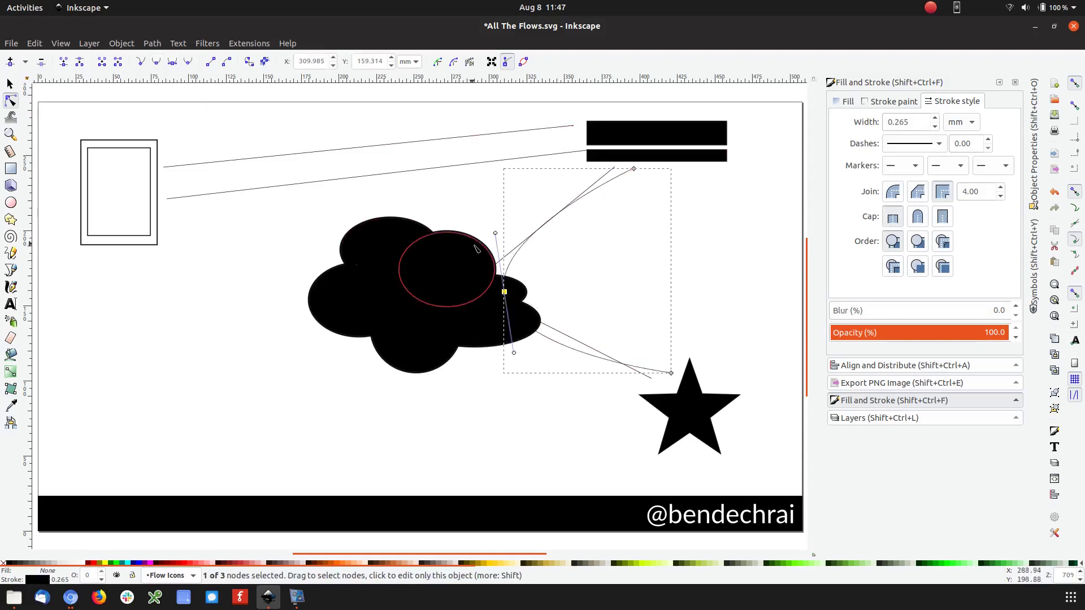
Smooth the middle node of the other path from the bars through the cloud to the star
left_click(467, 284)
left_click(469, 285)
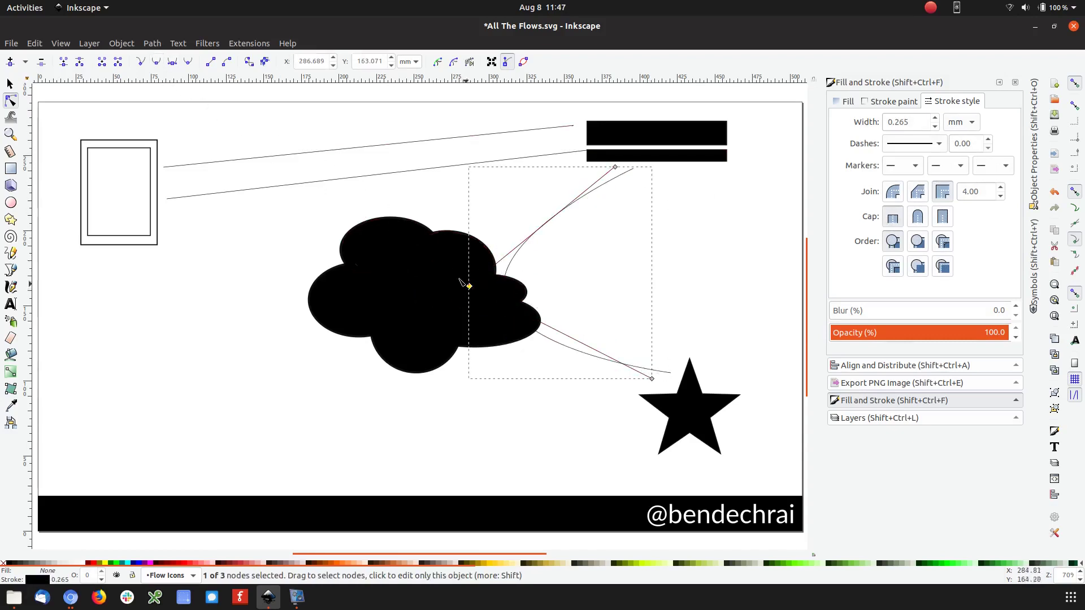
left_click(157, 62)
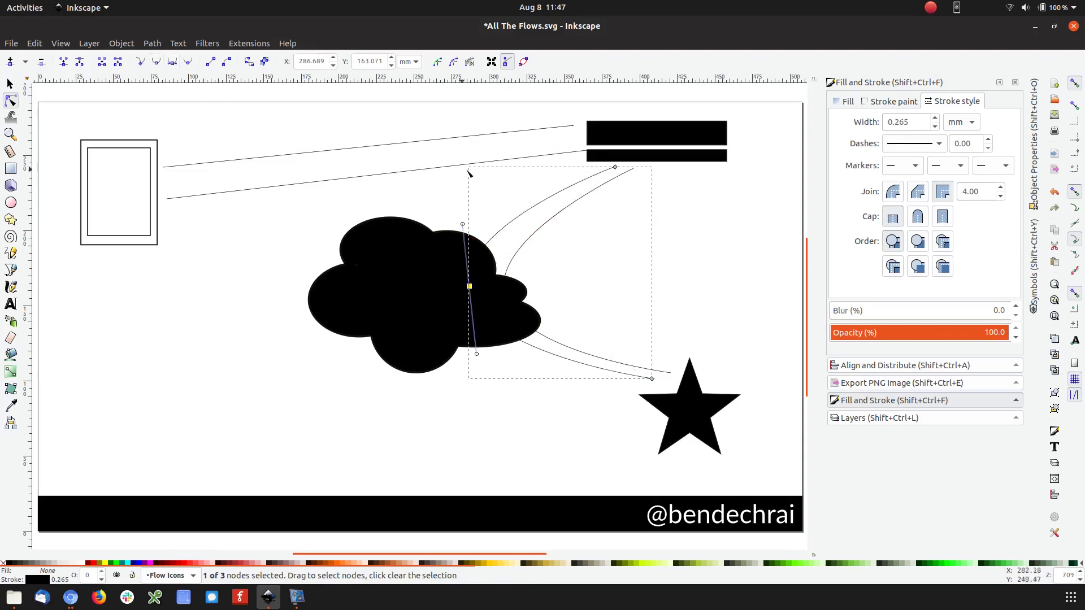
left_click(703, 317)
left_click(718, 282)
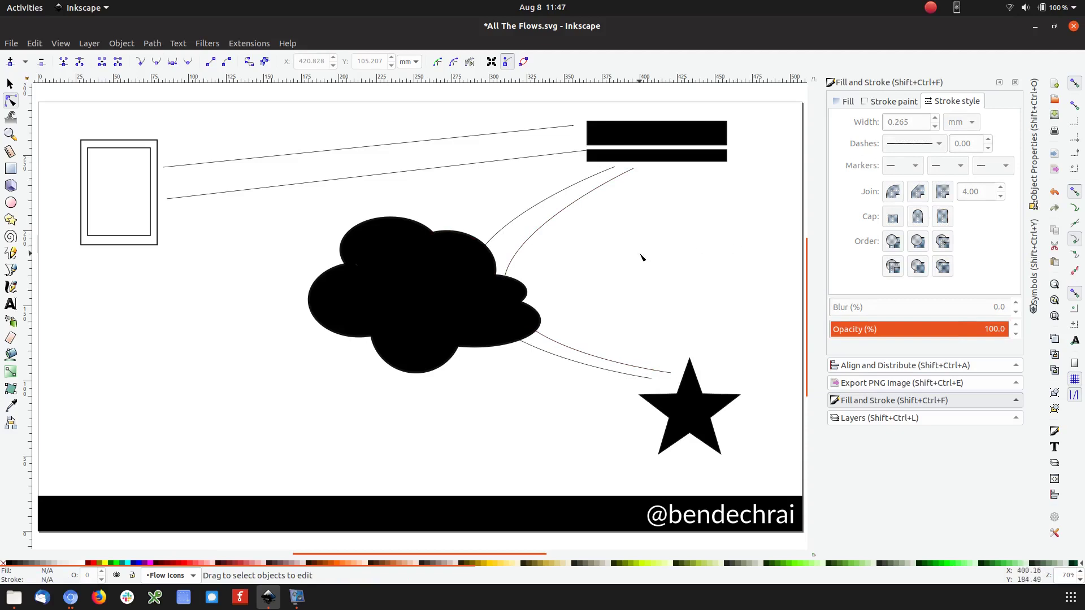
Save the drawing and bring up the overview of all open windows
key("ctrl+s")
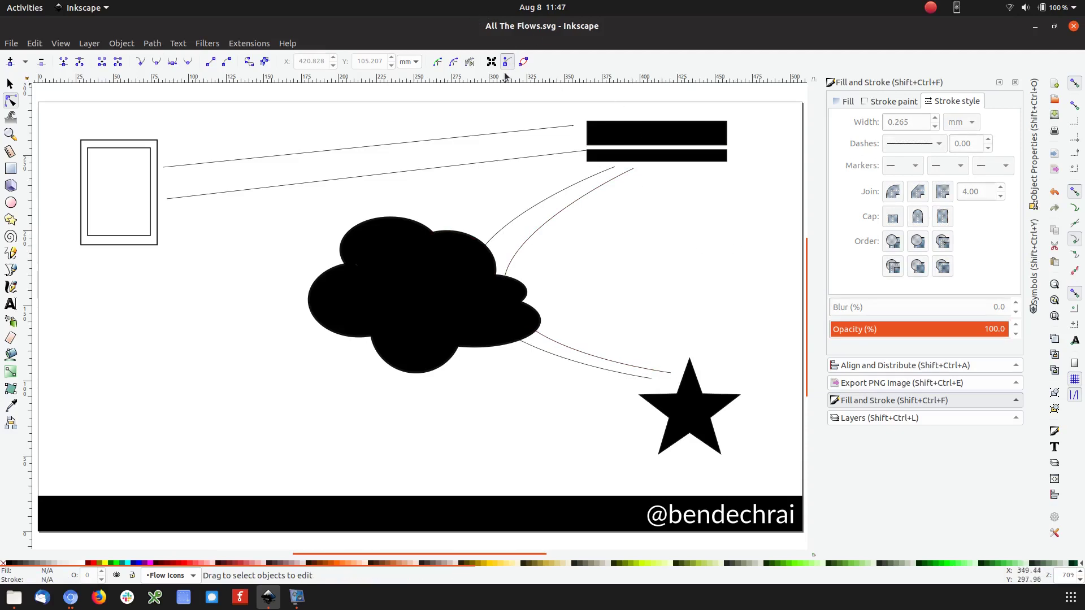
key("alt+Tab")
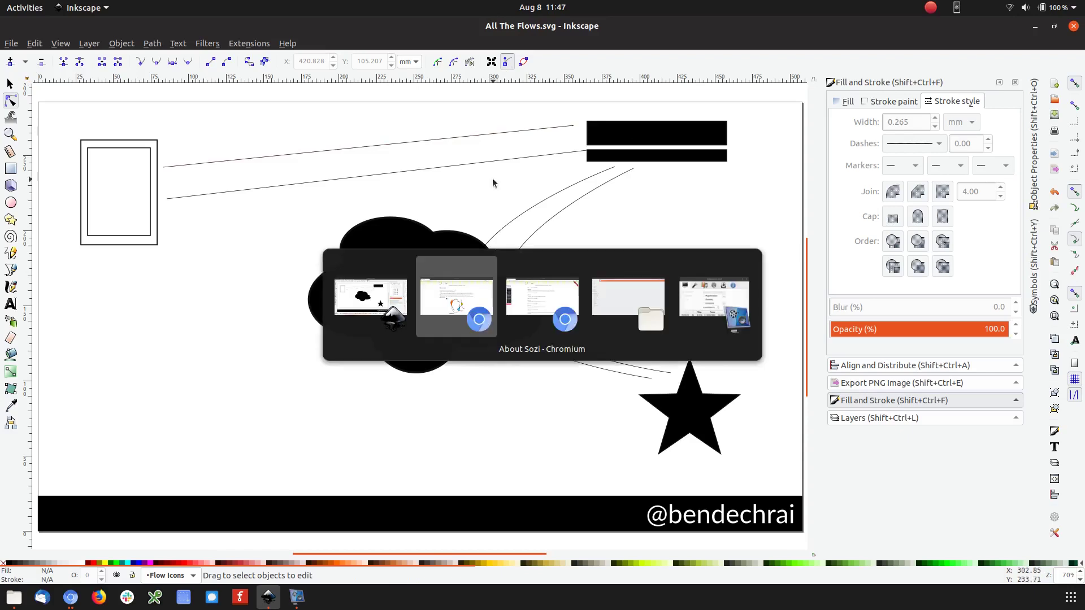
key("alt+shift+Tab")
key("super")
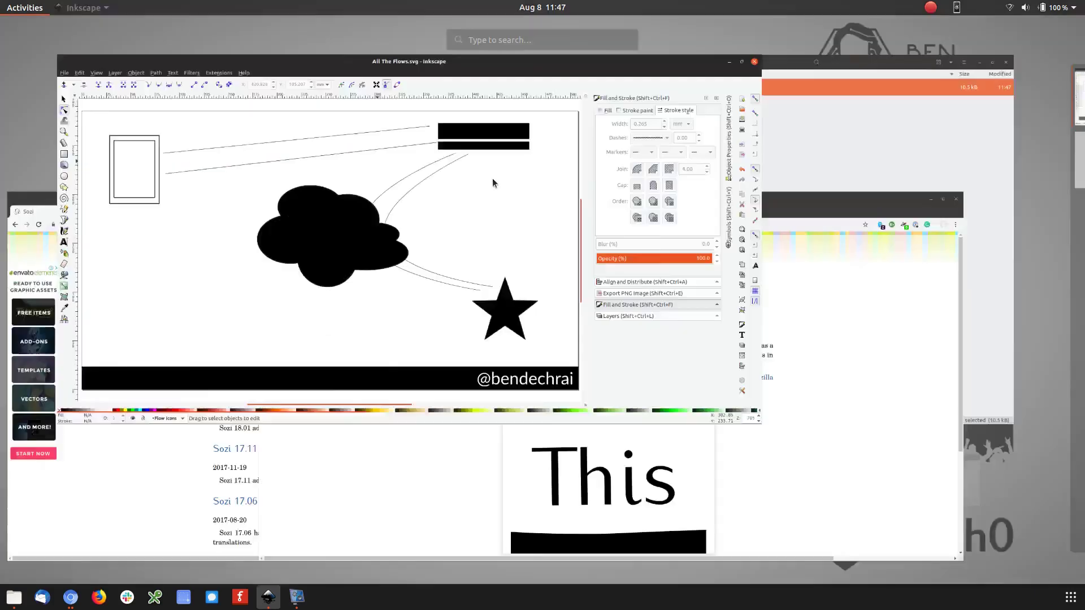
Launch Sozi and open All The Flows.svg in it
type("ink")
key("Return")
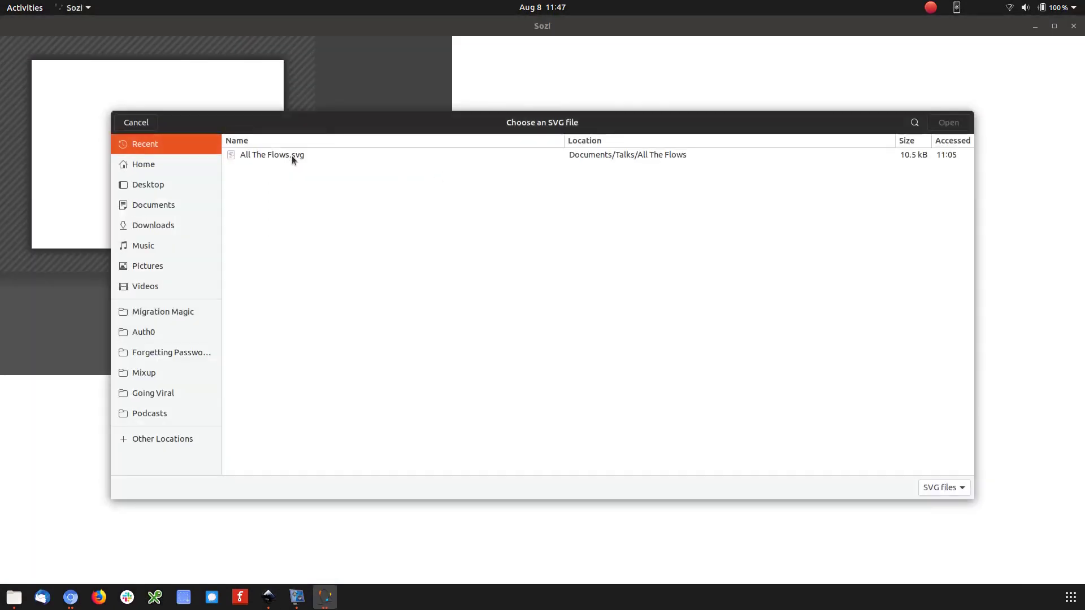
left_click(291, 154)
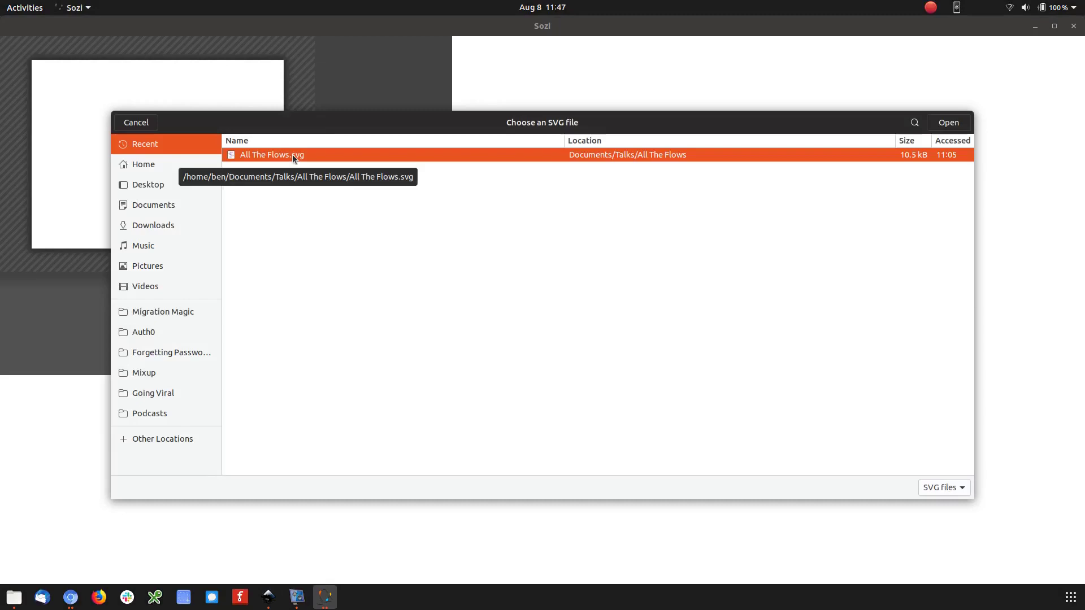
key("Return")
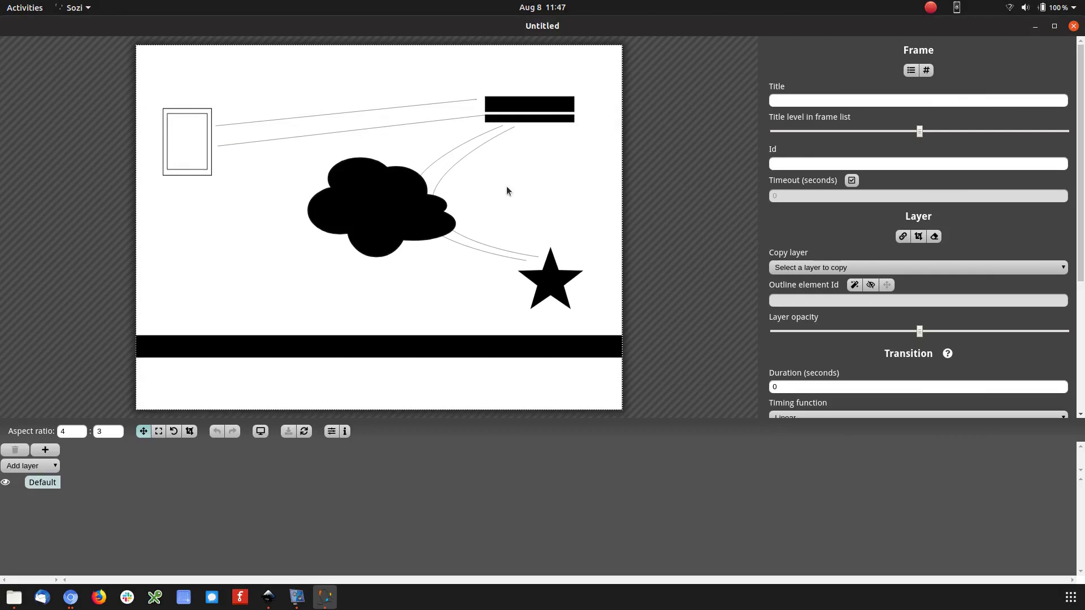
Set the presentation's aspect ratio to 16:9
key("alt+Tab")
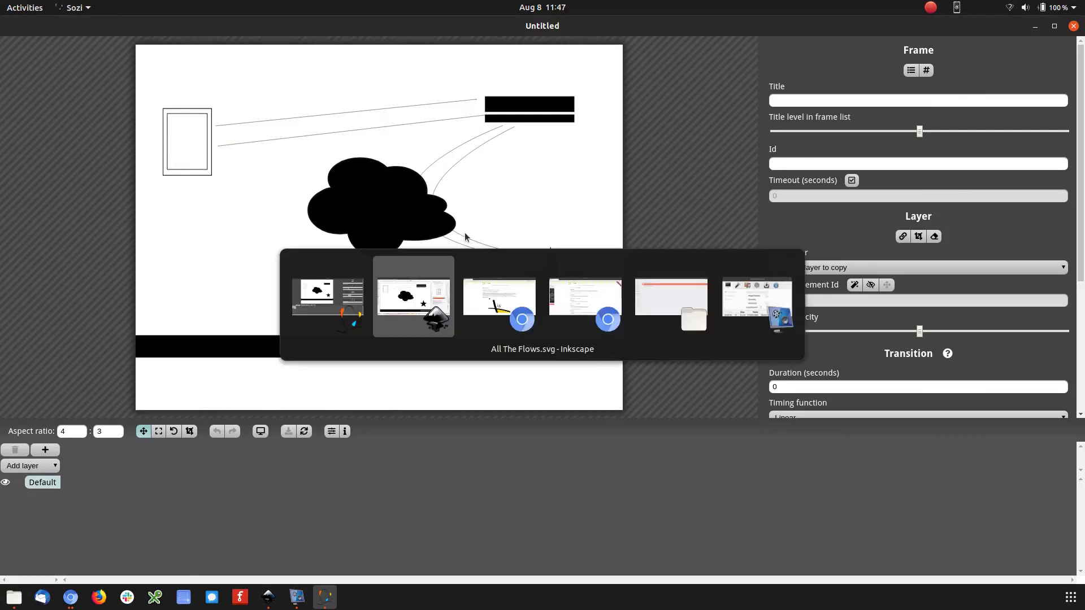
key("alt+Tab")
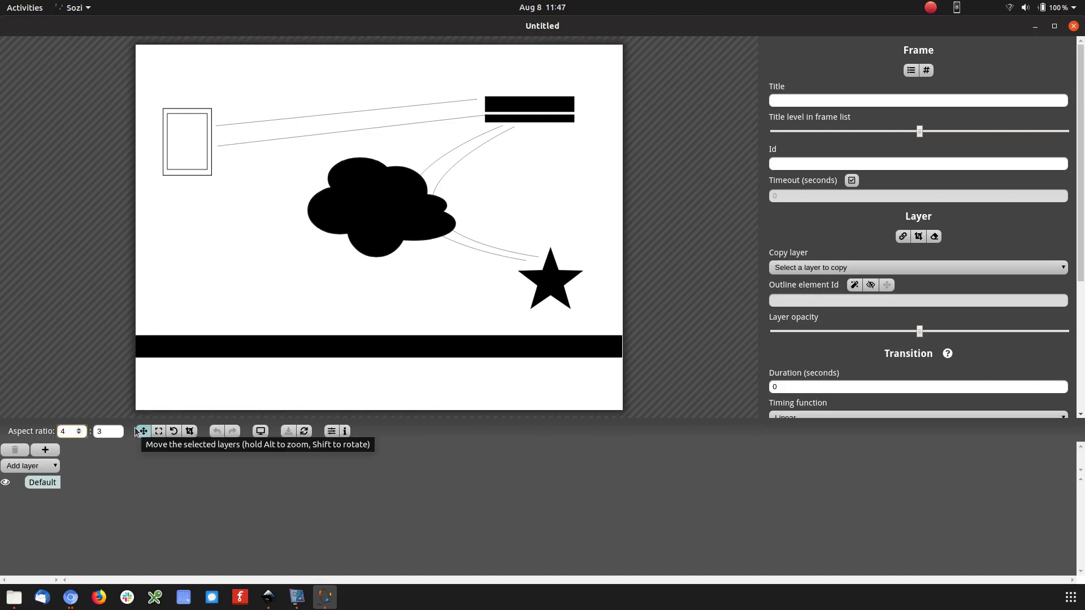
type("16")
key("Tab")
type("9")
key("Return")
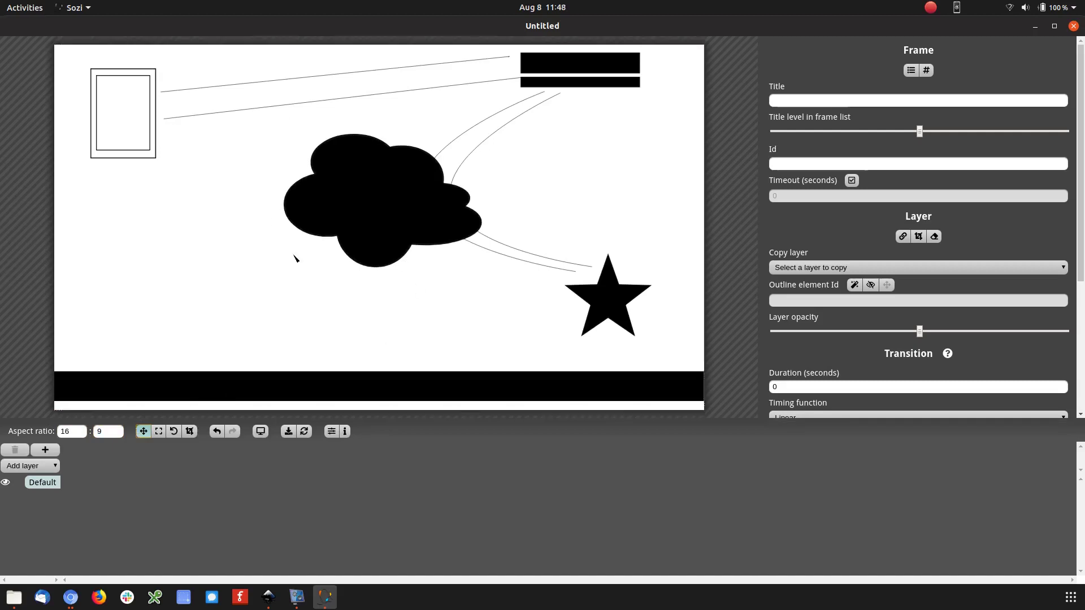
Switch to Inkscape and convert the handle text in the footer bar to a path
key("alt+Tab")
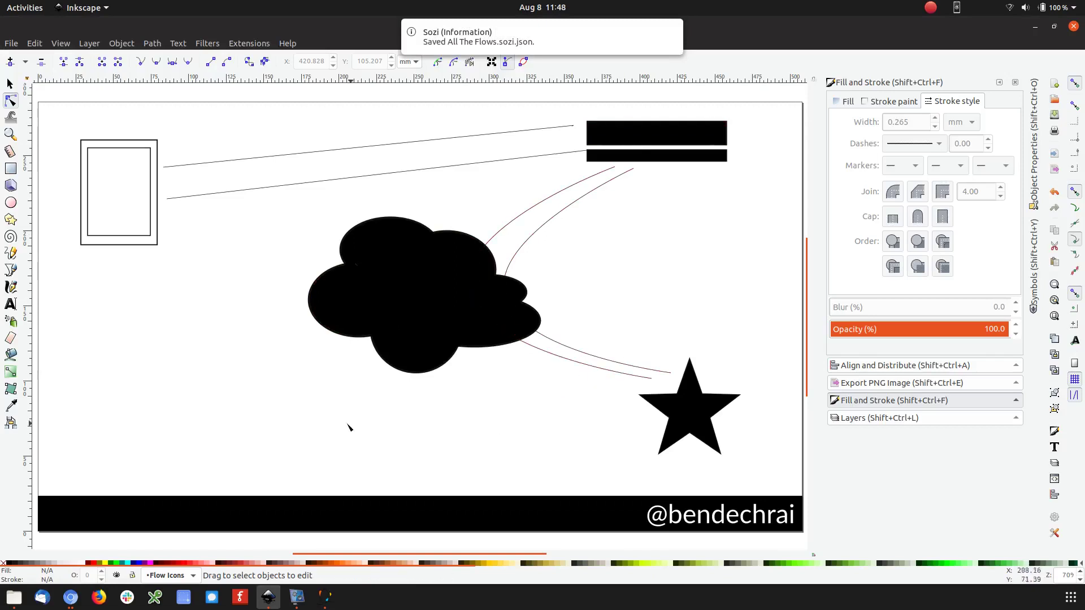
key("alt+Tab")
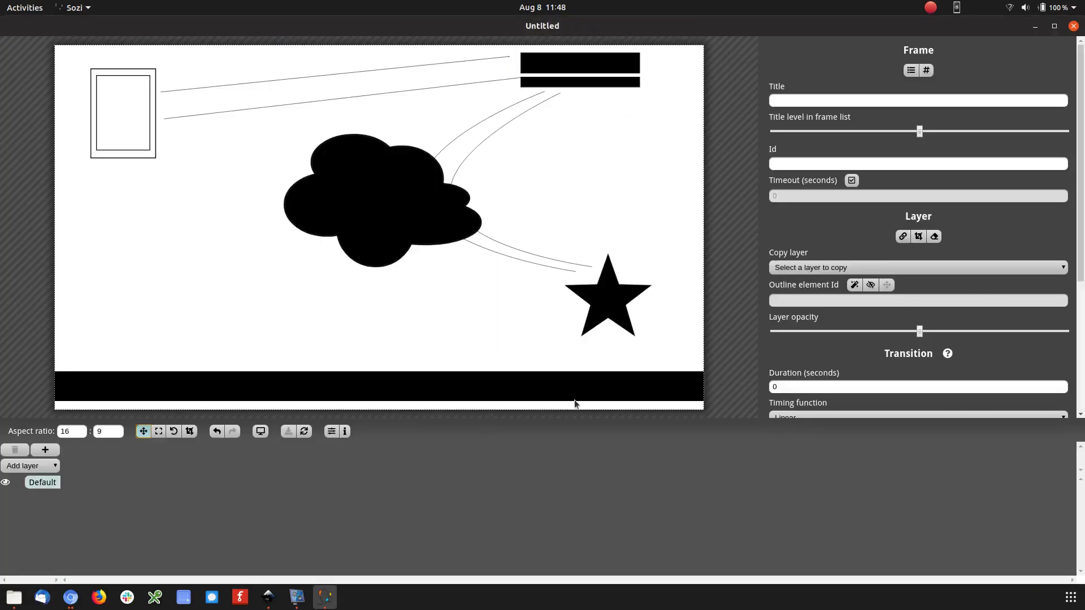
key("alt+Tab")
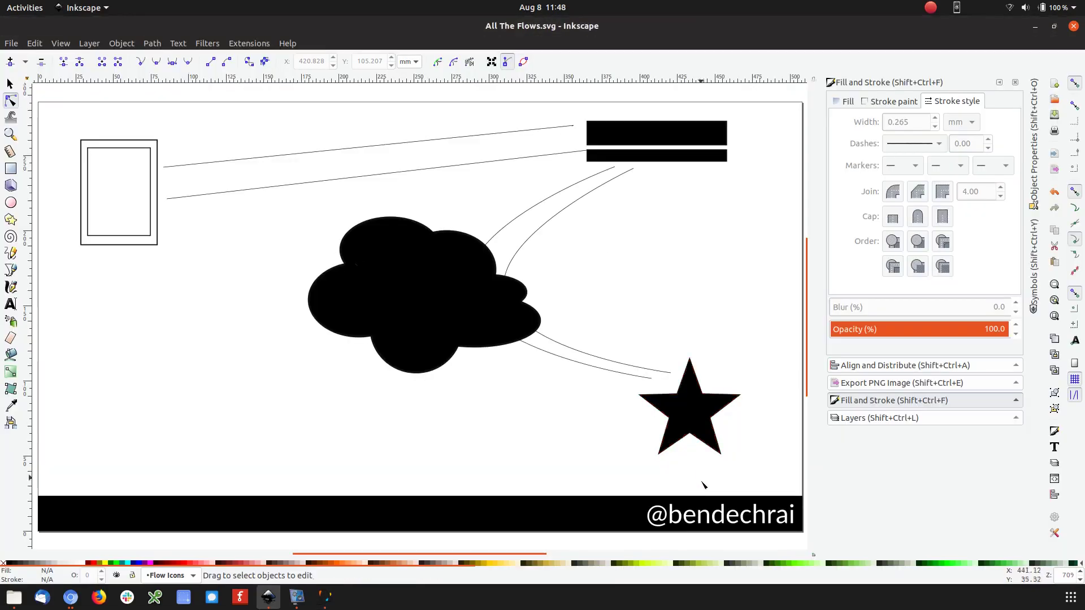
left_click(178, 40)
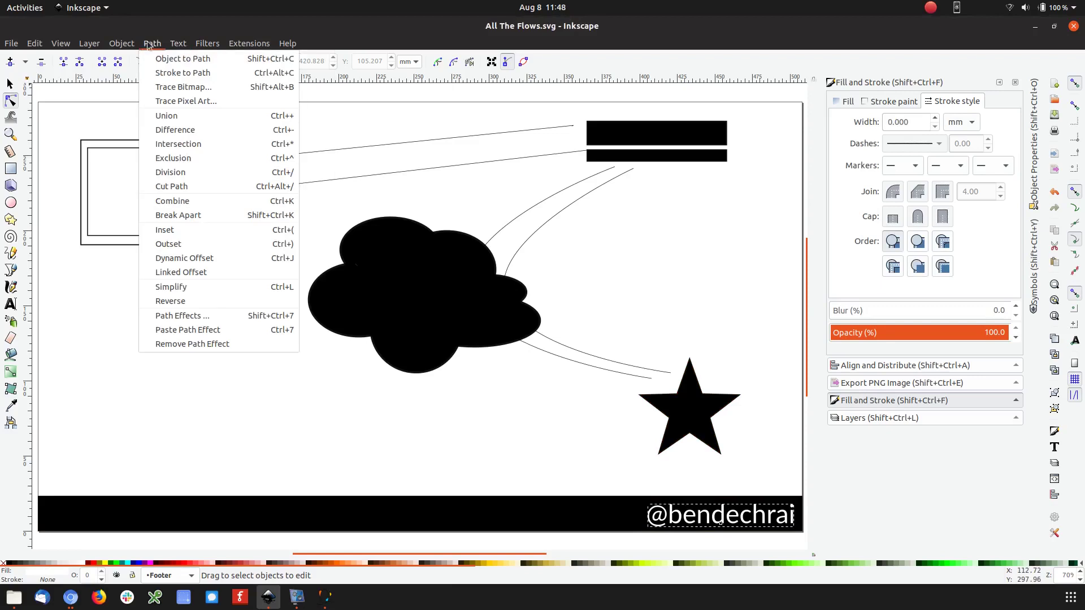
left_click(159, 61)
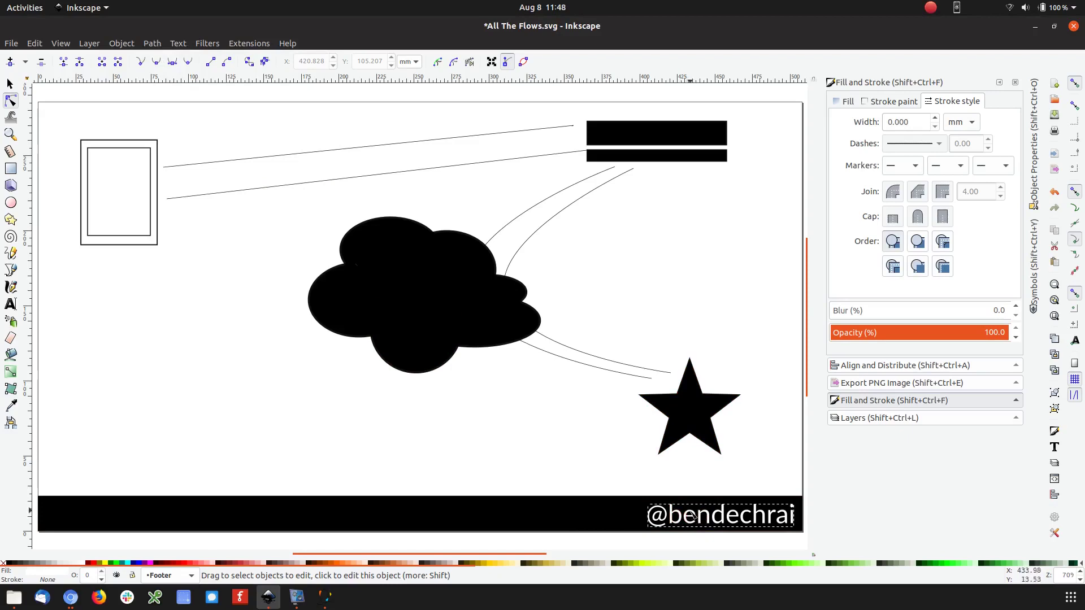
Try pulling a node of the footer text's letter b up to the bar's upper edge, and undo the change
key("s")
key("Escape")
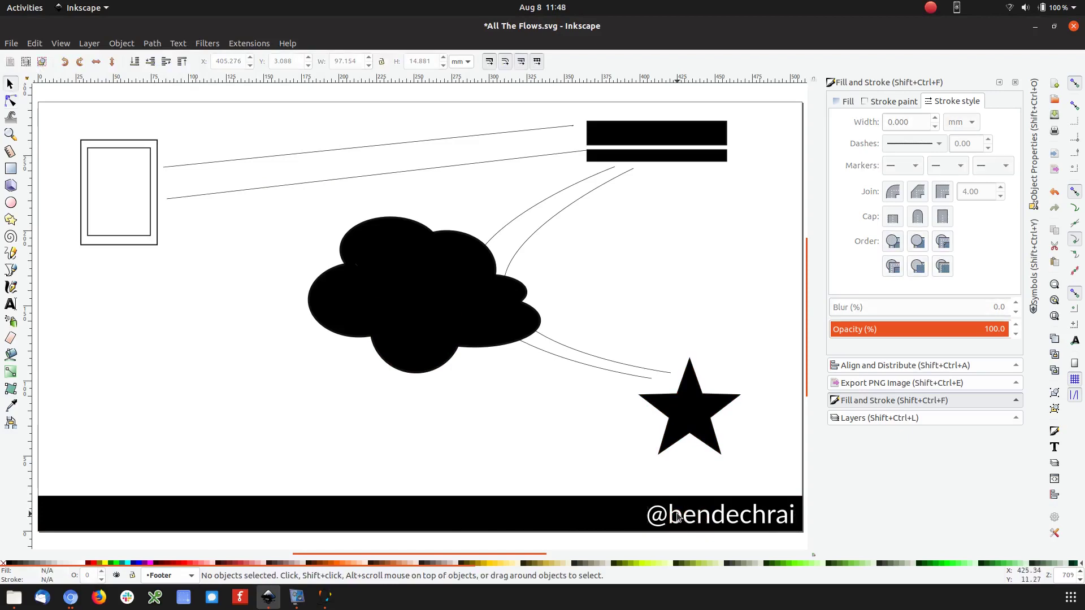
scroll(678, 517, "down", 2)
scroll(679, 517, "up", 5)
left_click(680, 512)
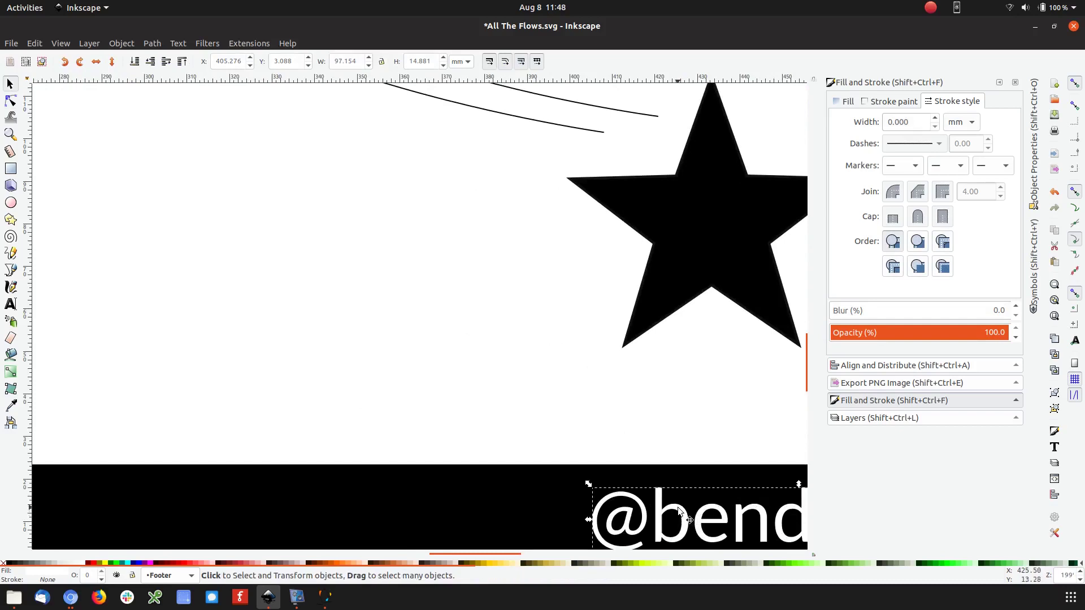
key("n")
left_click(679, 508)
left_click_drag(676, 487, 705, 443)
left_click(705, 443)
left_click(722, 456)
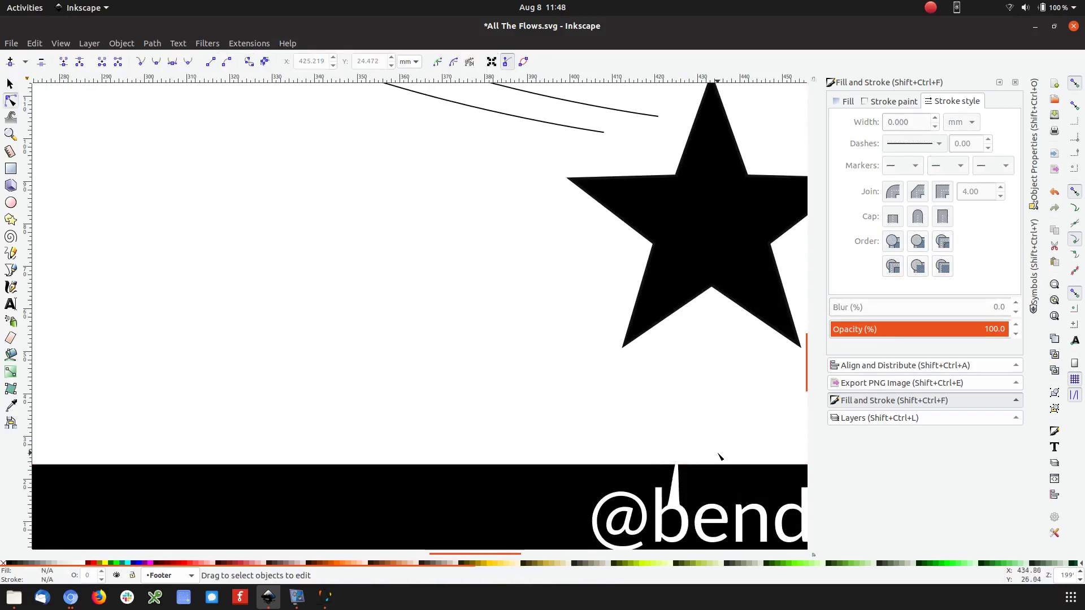
key("ctrl+z")
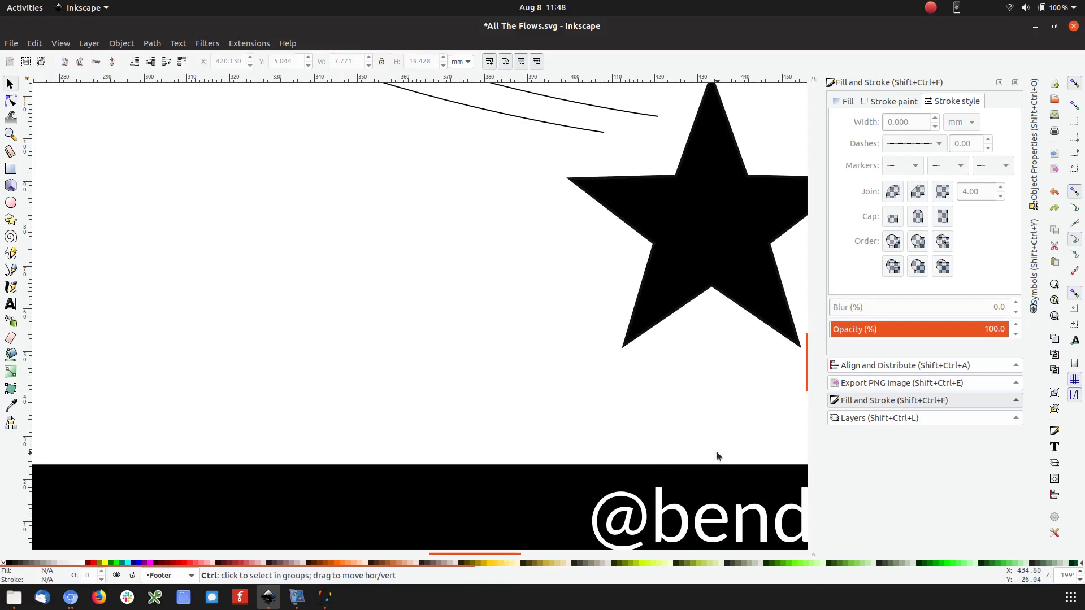
Save the drawing, fit the whole page in view and return to Sozi
key("ctrl+s")
key("5")
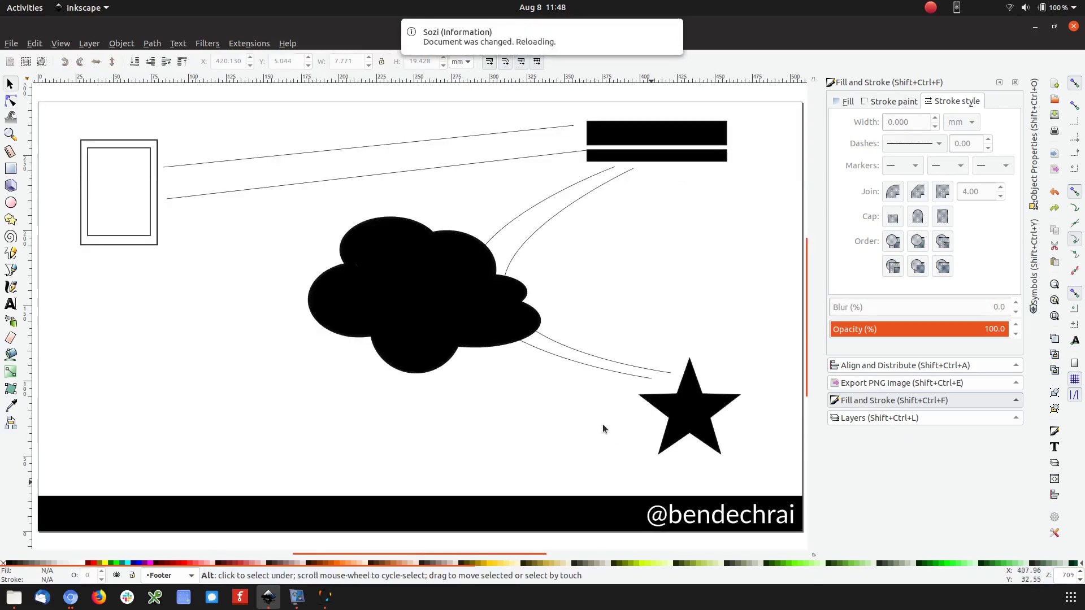
key("alt+Tab")
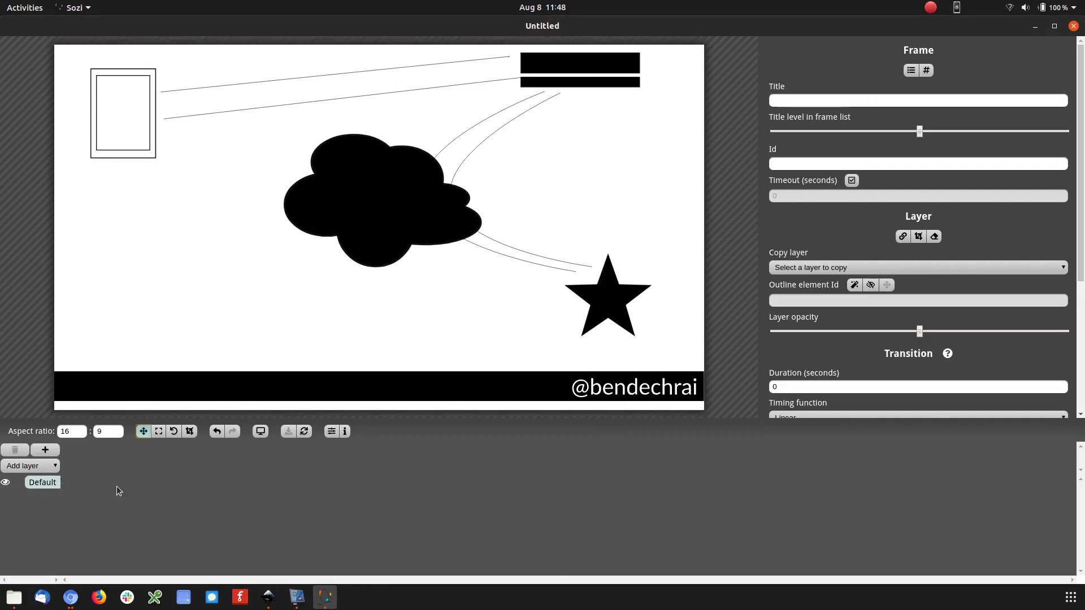
Add the Flow Icons, Footer and Layer 1 layers to the Sozi presentation
left_click(41, 473)
left_click(37, 497)
left_click(40, 472)
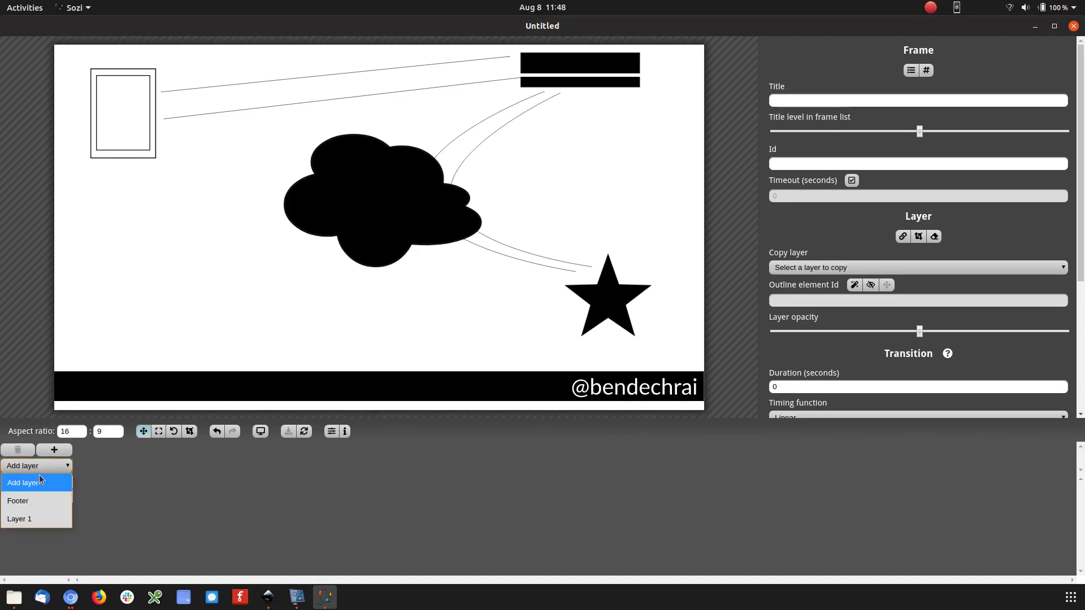
left_click(39, 501)
left_click(39, 467)
left_click(39, 502)
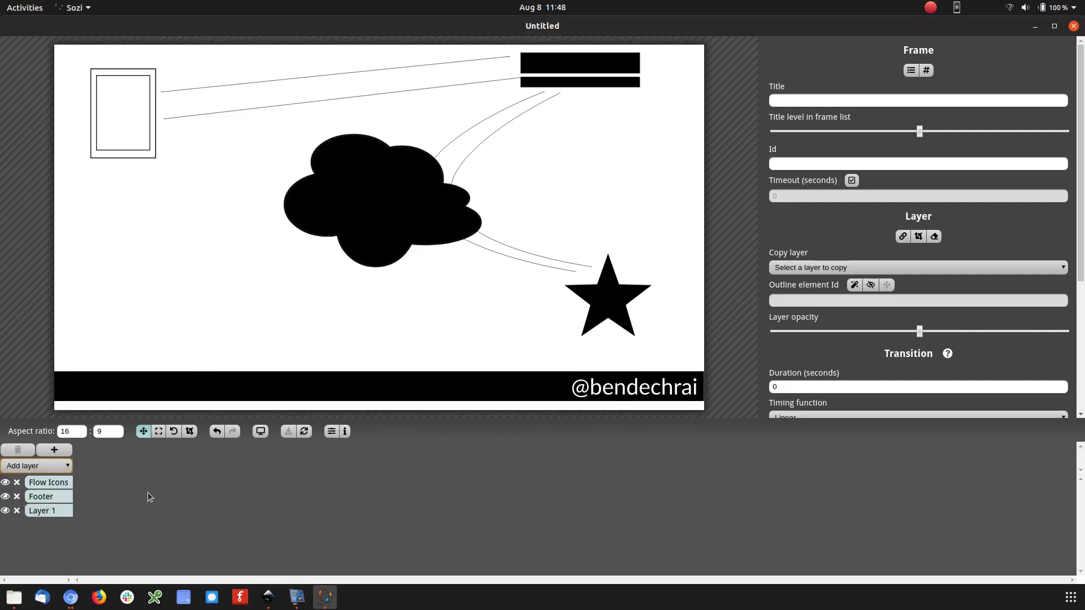
Switch to Inkscape and toggle the visibility of its layers, leaving Flow Icons and Footer shown and Layer 1 hidden
key("alt+Tab")
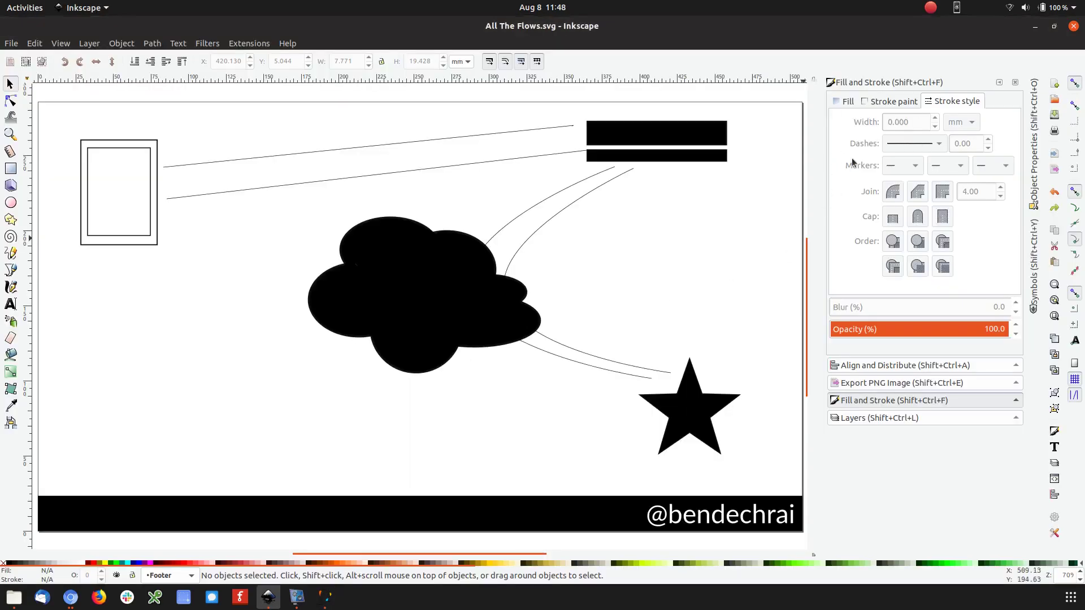
left_click(885, 417)
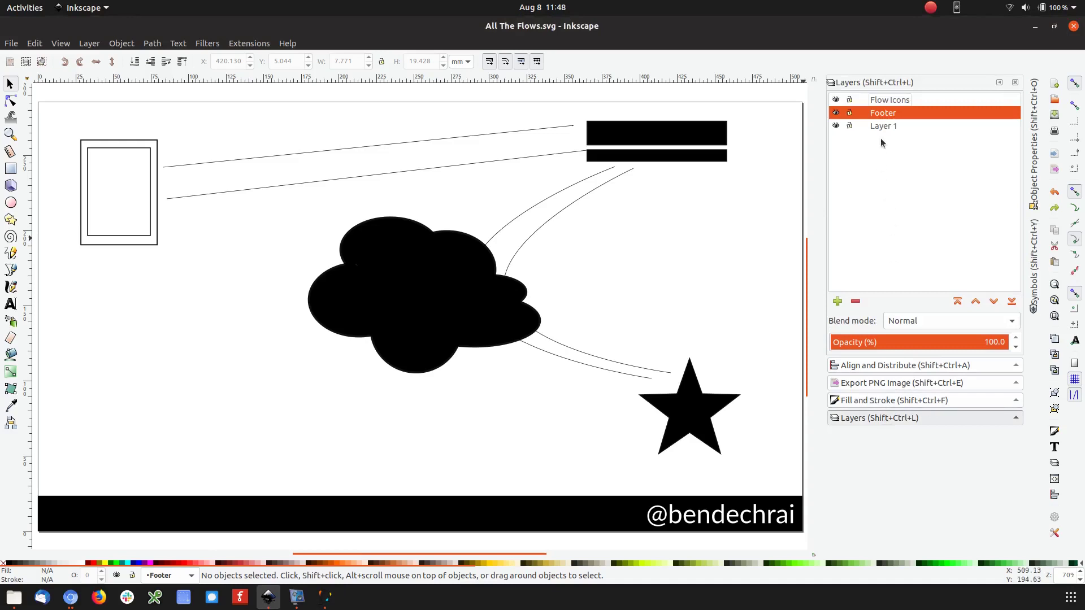
left_click(837, 113)
left_click(837, 102)
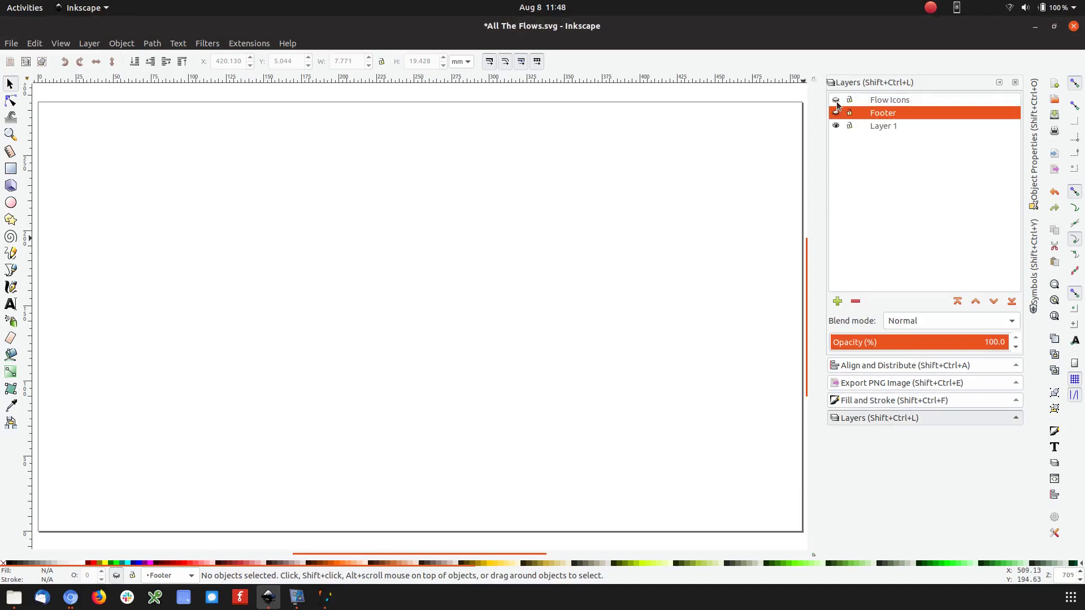
left_click(837, 113)
left_click(836, 100)
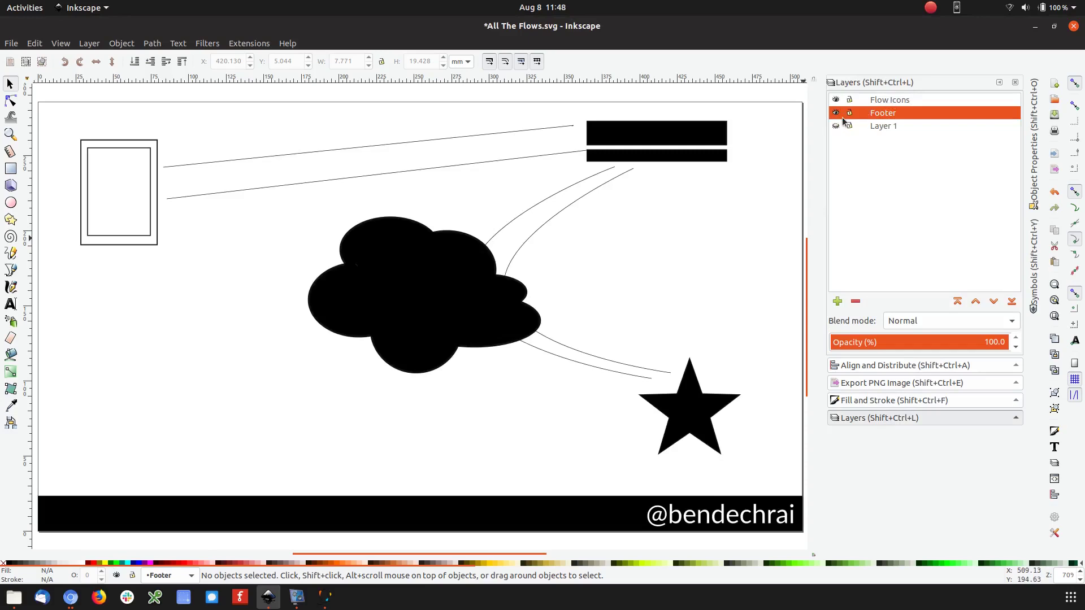
left_click(835, 114)
left_click(836, 113)
Add a layer named Flow Lines above the Footer layer
left_click(838, 301)
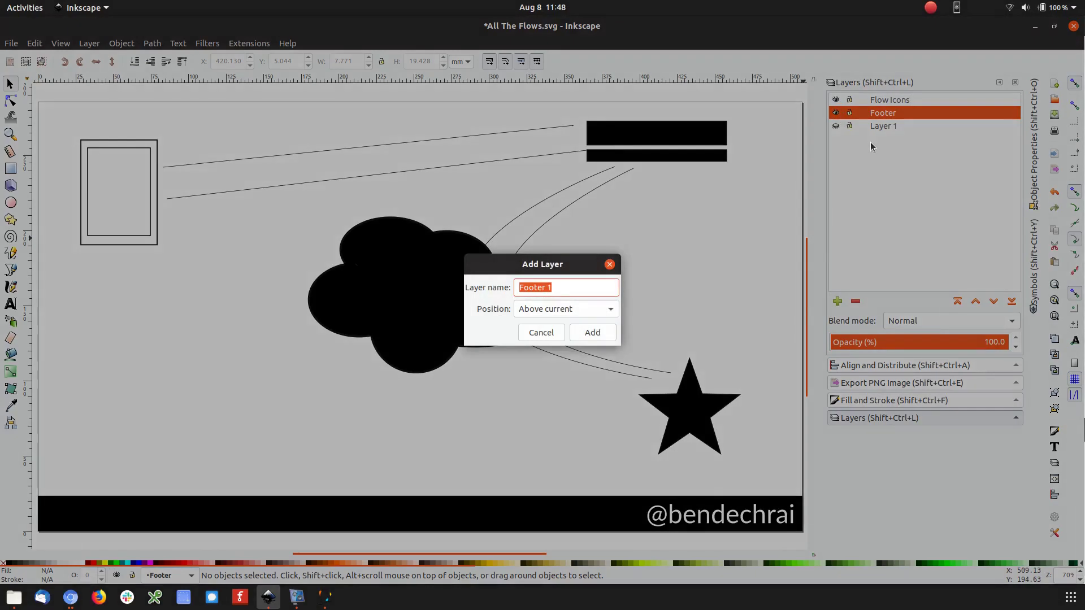
type("Flow Lines")
key("Return")
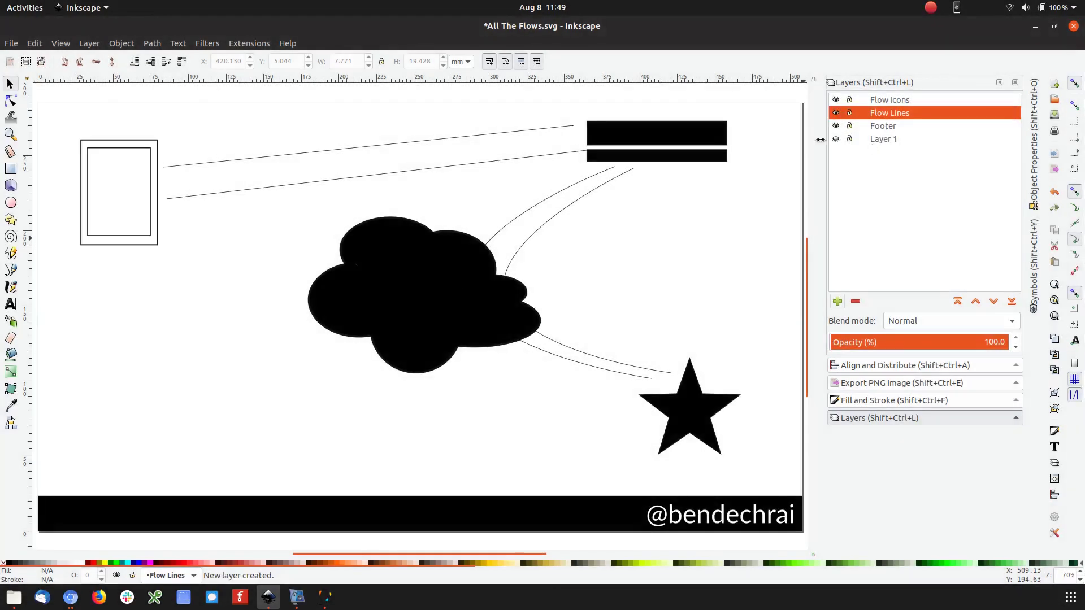
Move the four connecting lines to the Flow Lines layer and check them by hiding and reshowing that layer
left_click(562, 127)
left_click(551, 156, "shift")
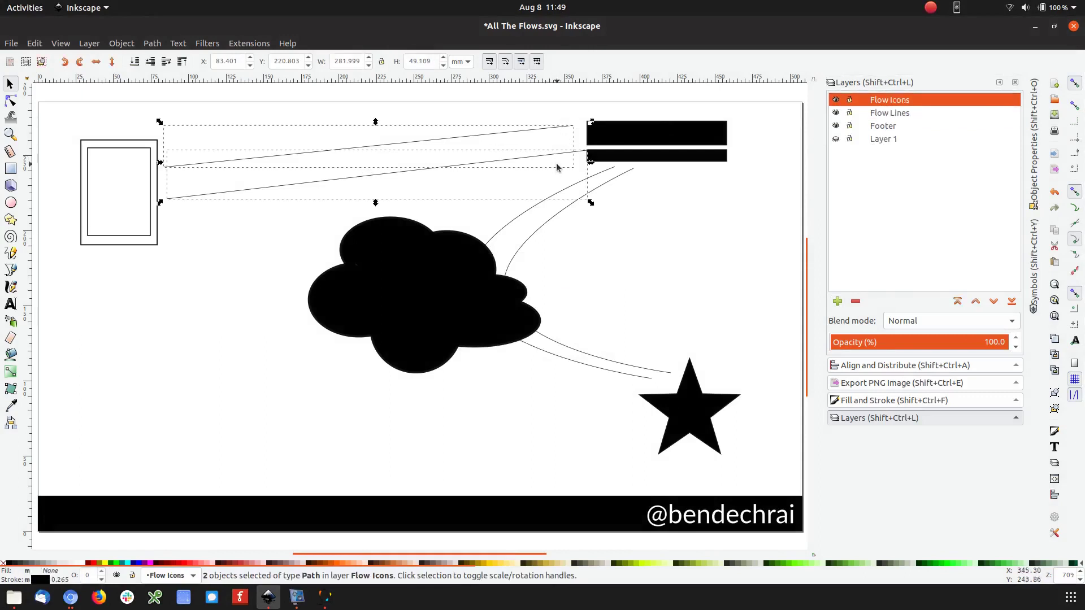
left_click(577, 187, "shift")
left_click(602, 189, "shift")
right_click(601, 187)
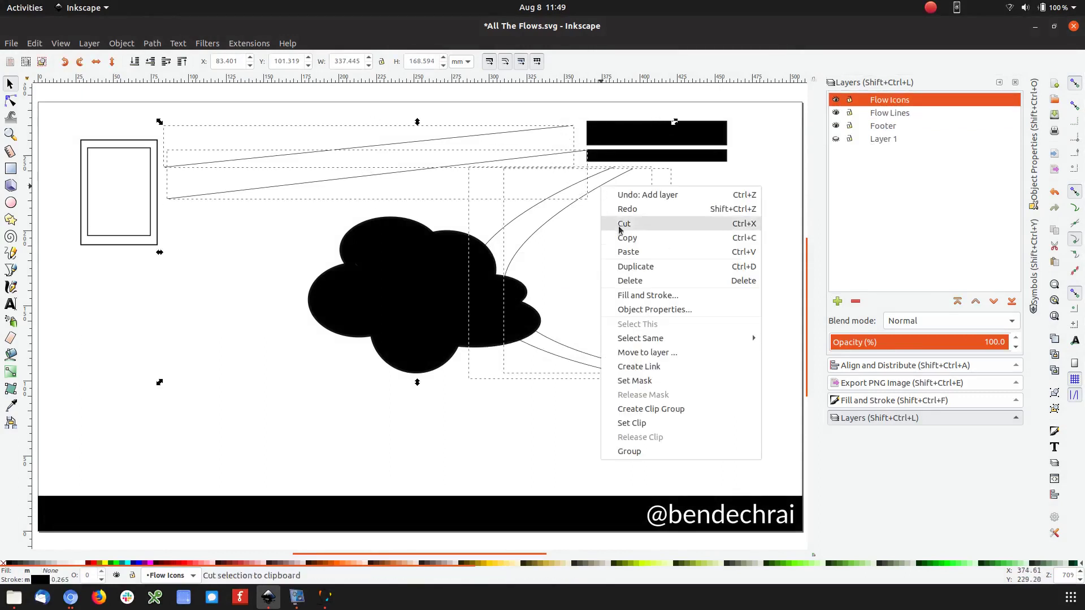
left_click(652, 352)
double_click(554, 270)
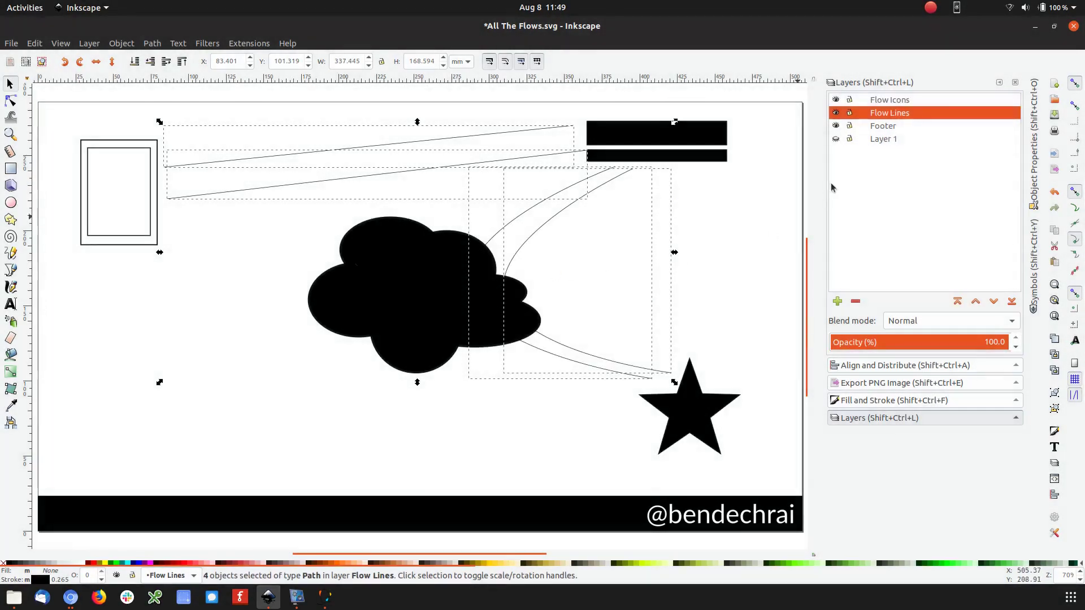
left_click(836, 112)
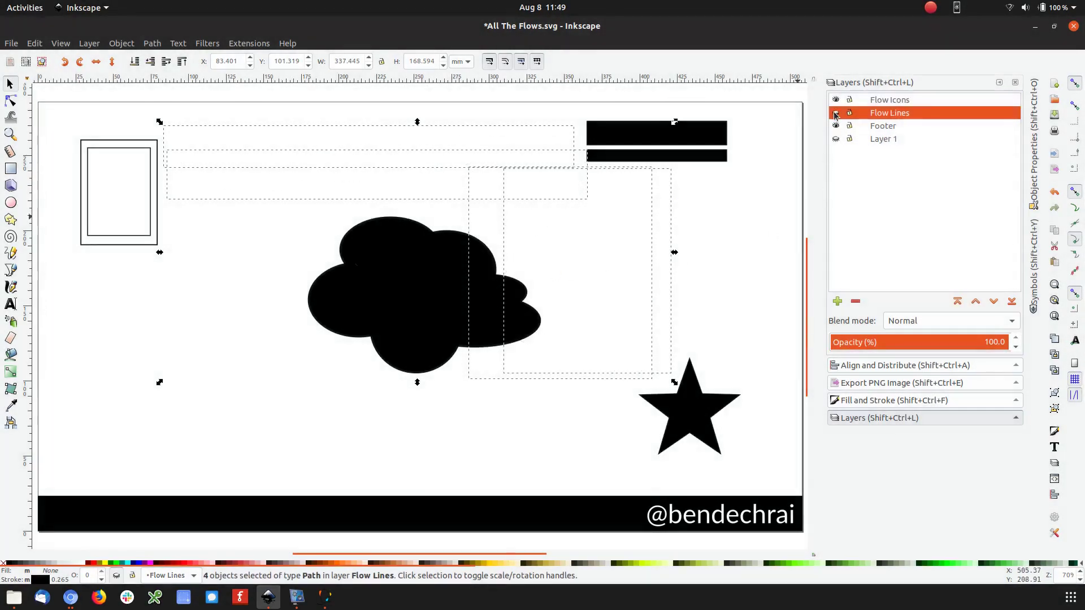
left_click(836, 112)
left_click(746, 190)
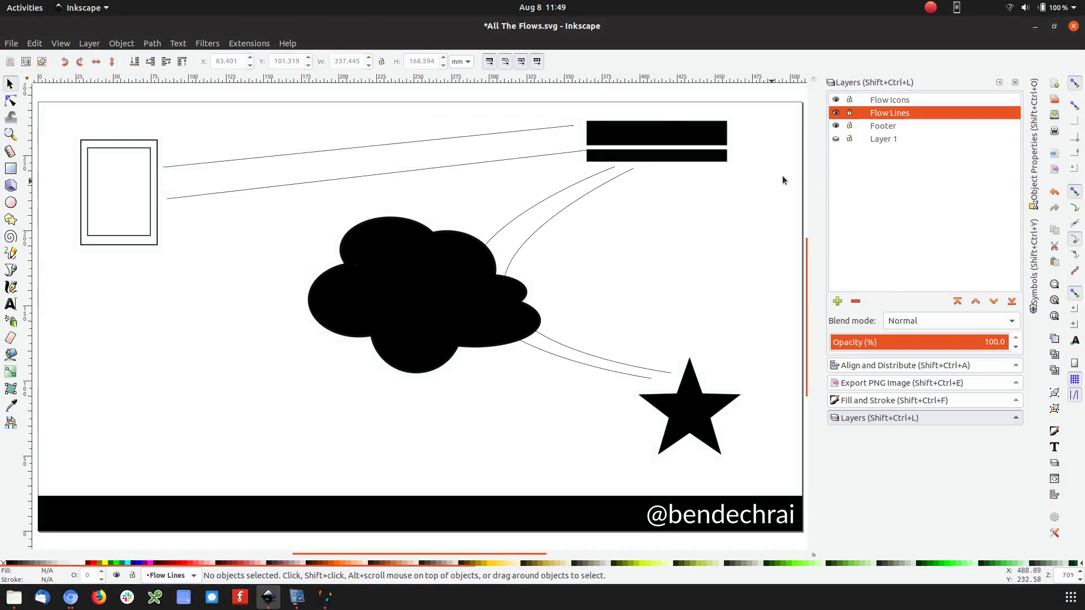
Save the drawing, switch to Sozi and add the Flow Icons, Flow Lines and Footer layers to the presentation
key("ctrl+s")
key("alt+Tab")
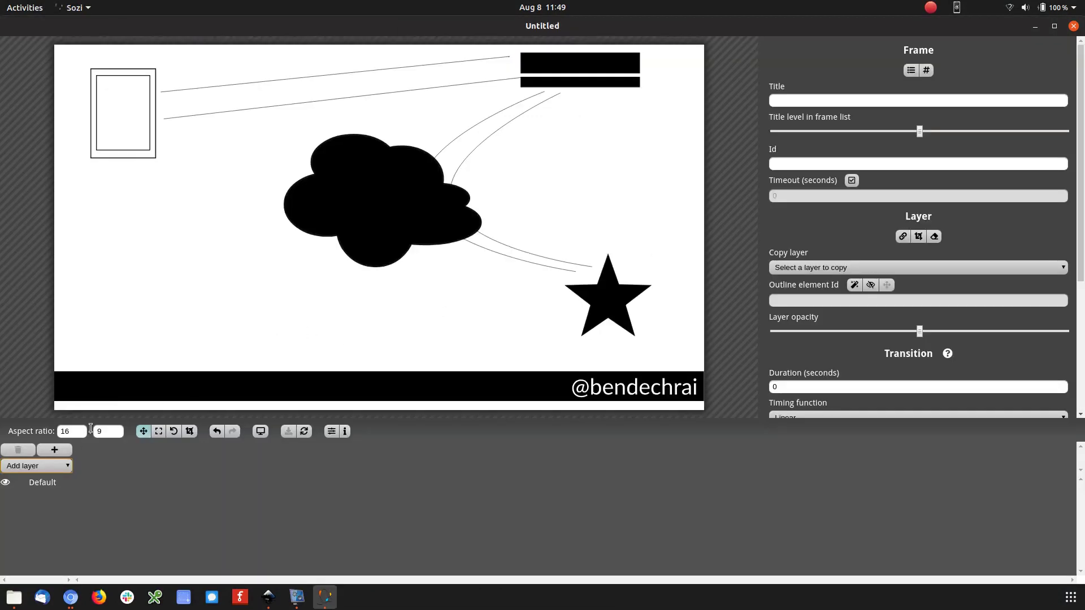
left_click(64, 474)
left_click(34, 500)
left_click(43, 469)
left_click(34, 500)
left_click(43, 468)
left_click(46, 500)
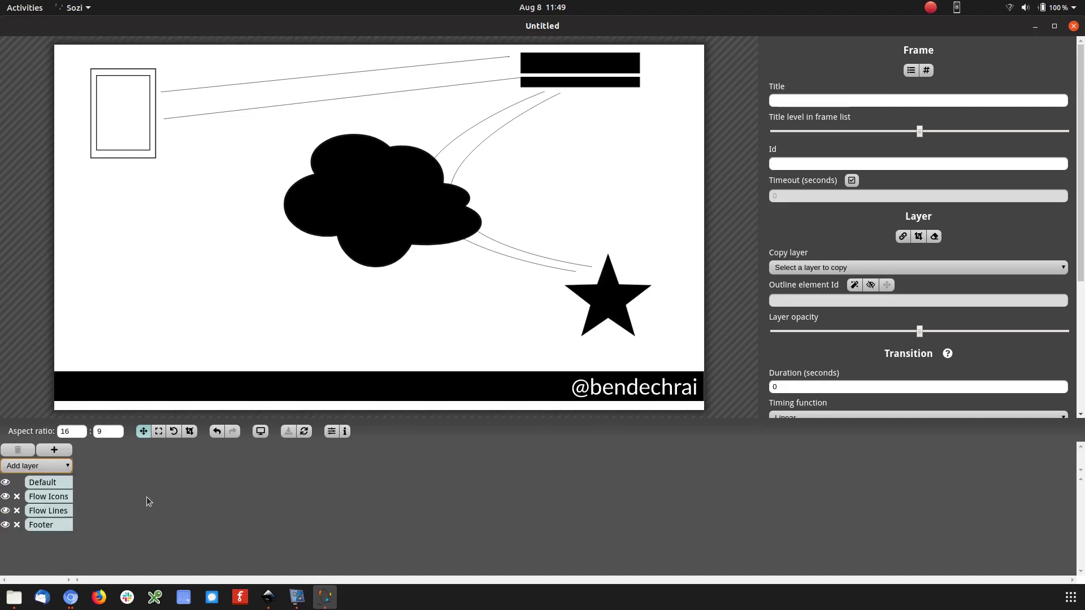
Check the Flow Icons, Flow Lines and Footer layers by hiding and reshowing them, and leave the Default layer unselected
left_click(6, 498)
left_click(5, 510)
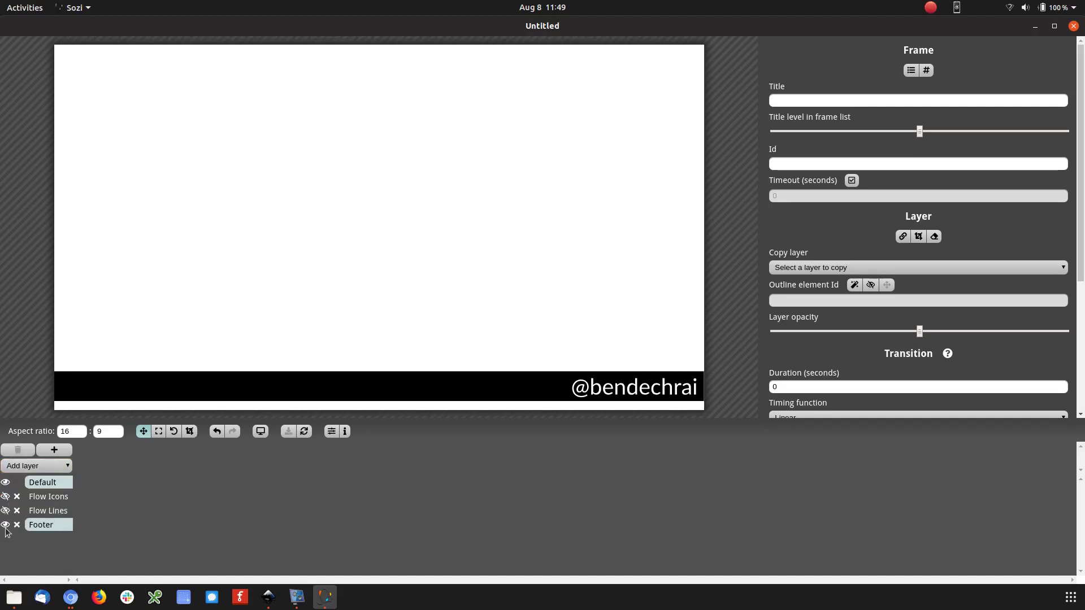
left_click(6, 525)
left_click(6, 525)
left_click(6, 511)
left_click(6, 497)
left_click(6, 483)
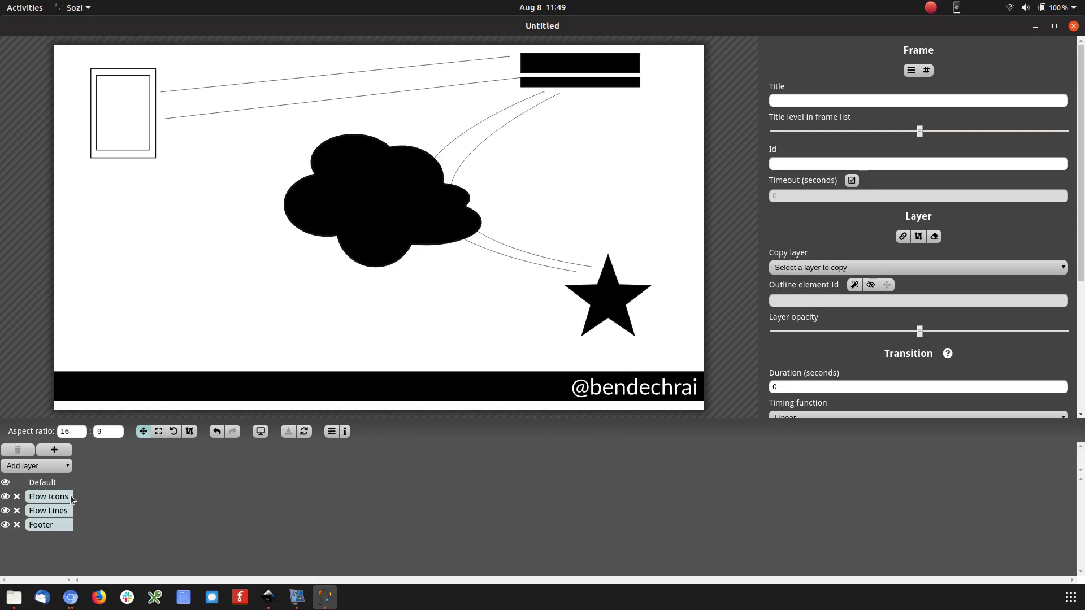
Add a first frame covering the selected Flow Icons, Flow Lines and Footer layers
left_click(39, 454)
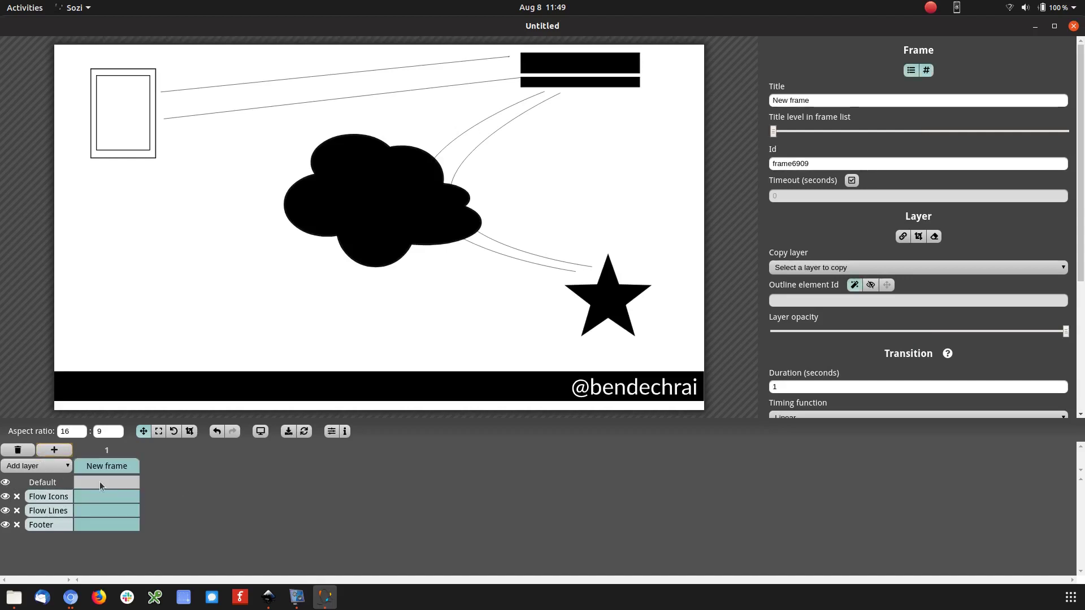
Shift the Footer layer of the first frame down so the black bar sits on the frame's lower edge
left_click(84, 525)
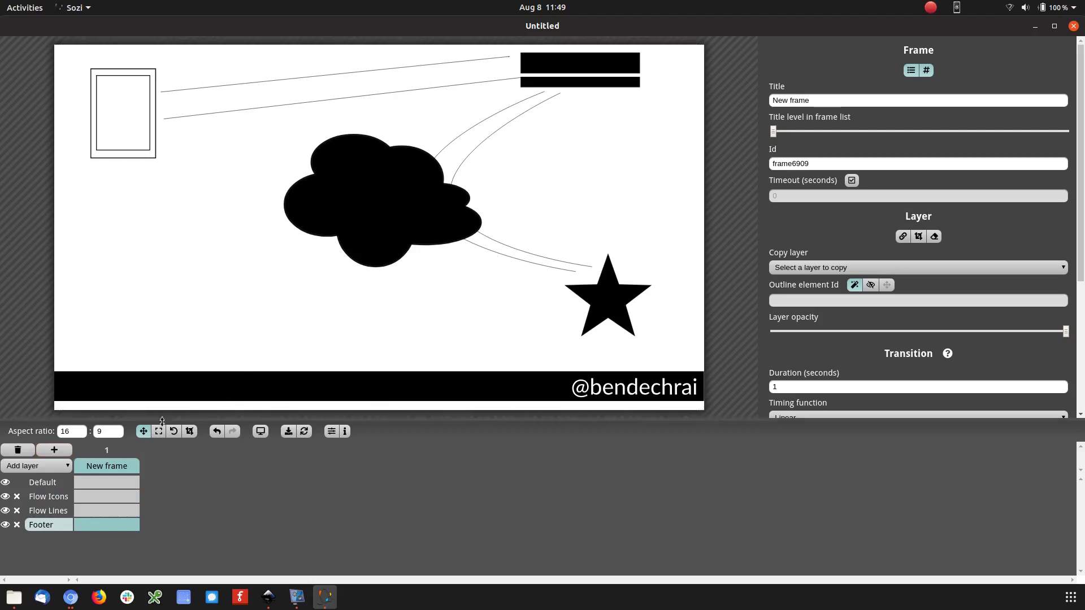
mouse_move(226, 390)
left_mouse_down()
mouse_move(179, 358)
mouse_move(277, 363)
mouse_move(242, 324)
mouse_move(215, 336)
mouse_move(242, 360)
mouse_move(235, 368)
mouse_move(250, 294)
mouse_move(236, 340)
mouse_move(143, 374)
mouse_move(265, 404)
mouse_move(429, 410)
mouse_move(266, 384)
mouse_move(226, 403)
left_mouse_up()
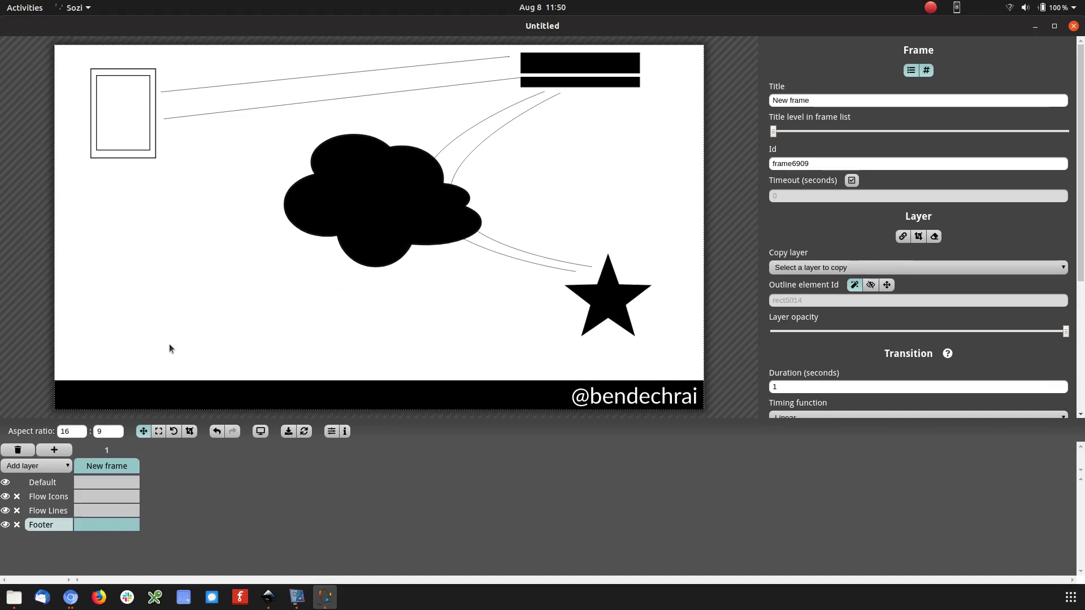
Enlarge the first frame's Flow Icons layer around the notch on the cloud's upper left side
left_click(51, 497)
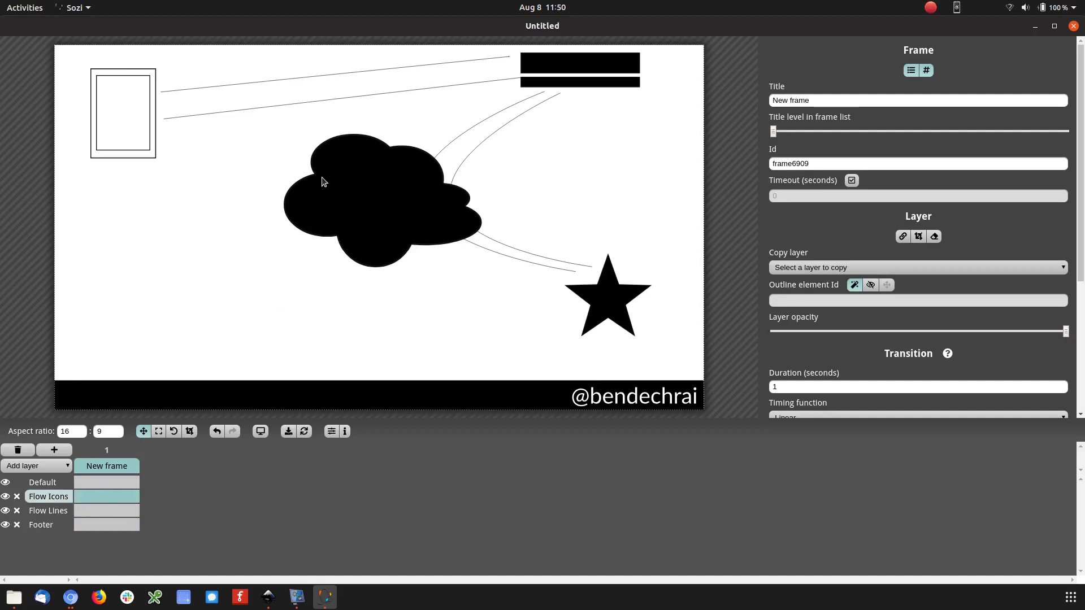
scroll(323, 181, "up", 8)
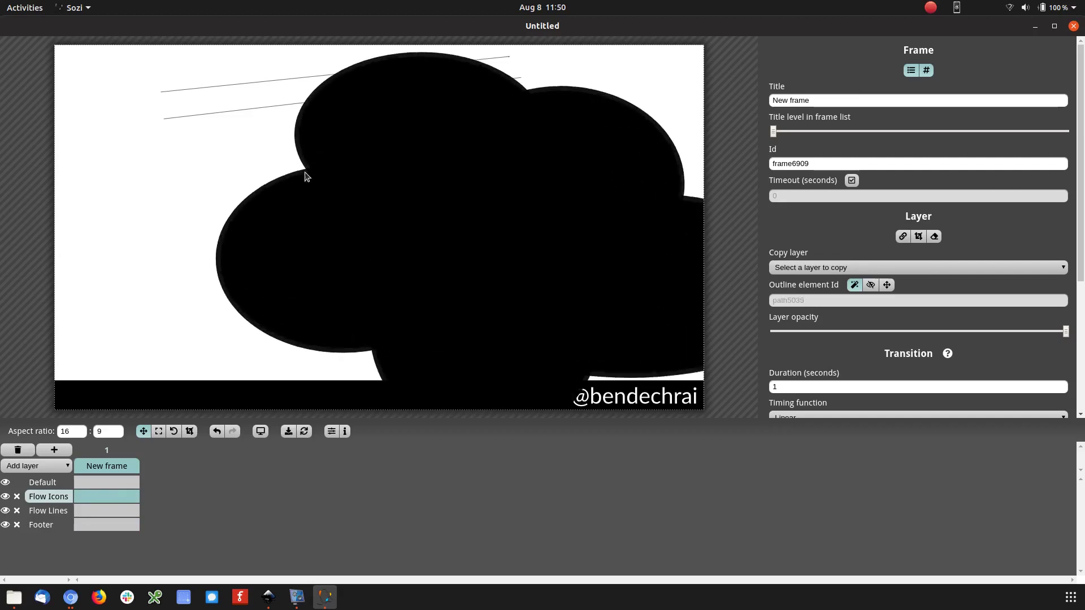
scroll(305, 177, "up", 6)
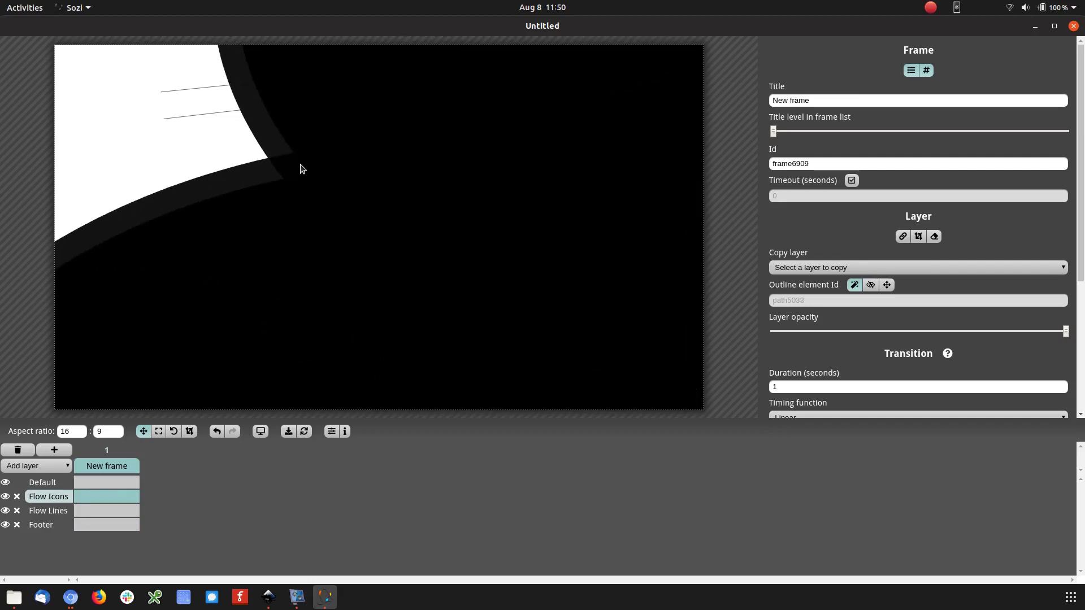
scroll(299, 169, "up", 5)
Switch to Inkscape, convert the small flowed text inside the cloud to a path, save the drawing and return to Sozi
key("alt+Tab")
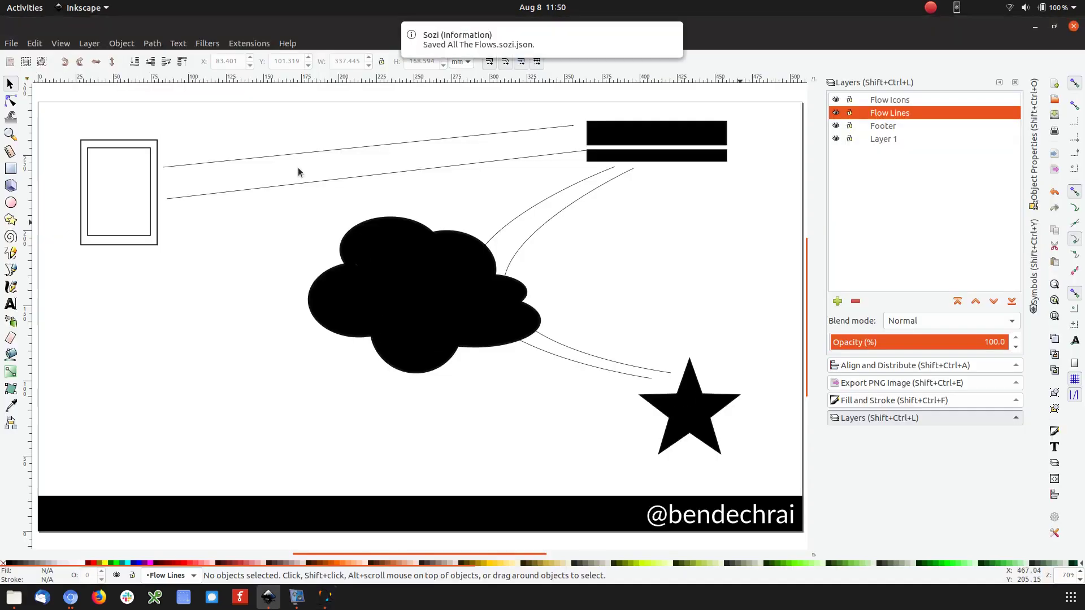
left_click_drag(325, 249, 395, 297)
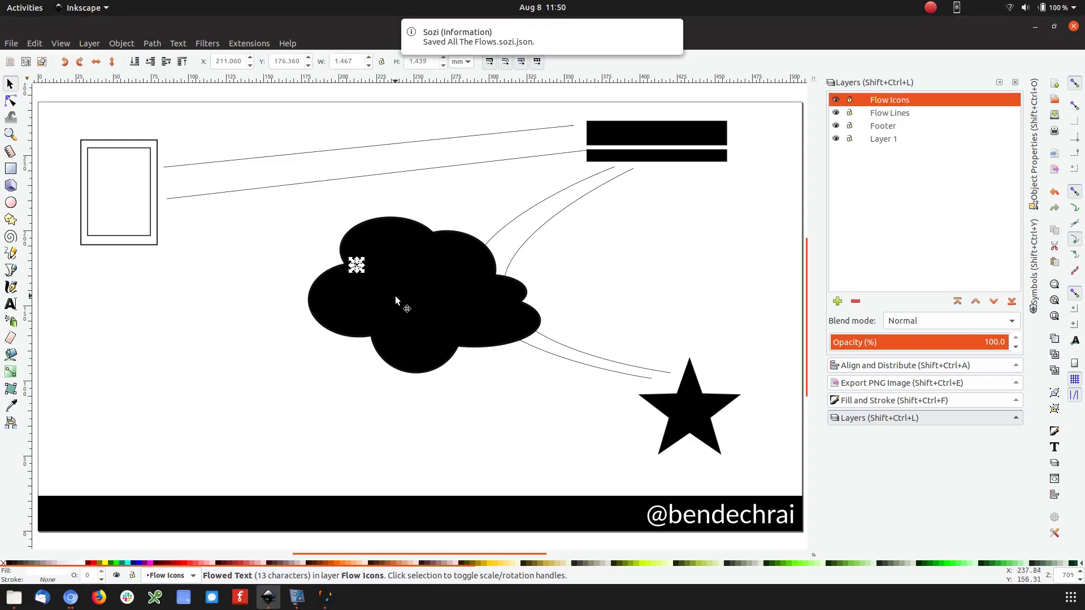
left_click(159, 45)
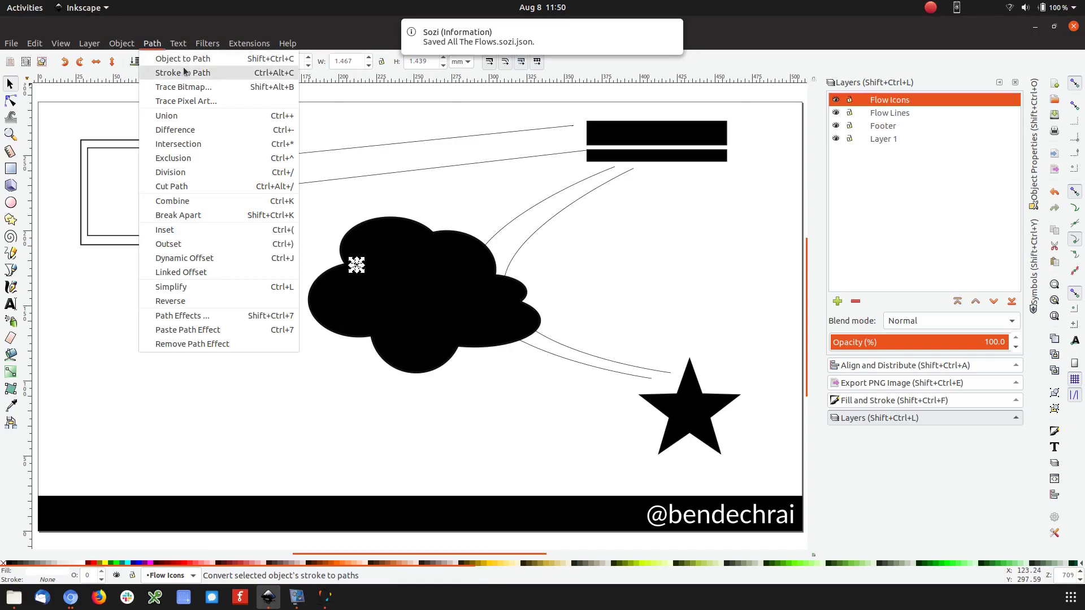
key("Escape")
left_click(240, 198)
key("ctrl+s")
key("alt+Tab")
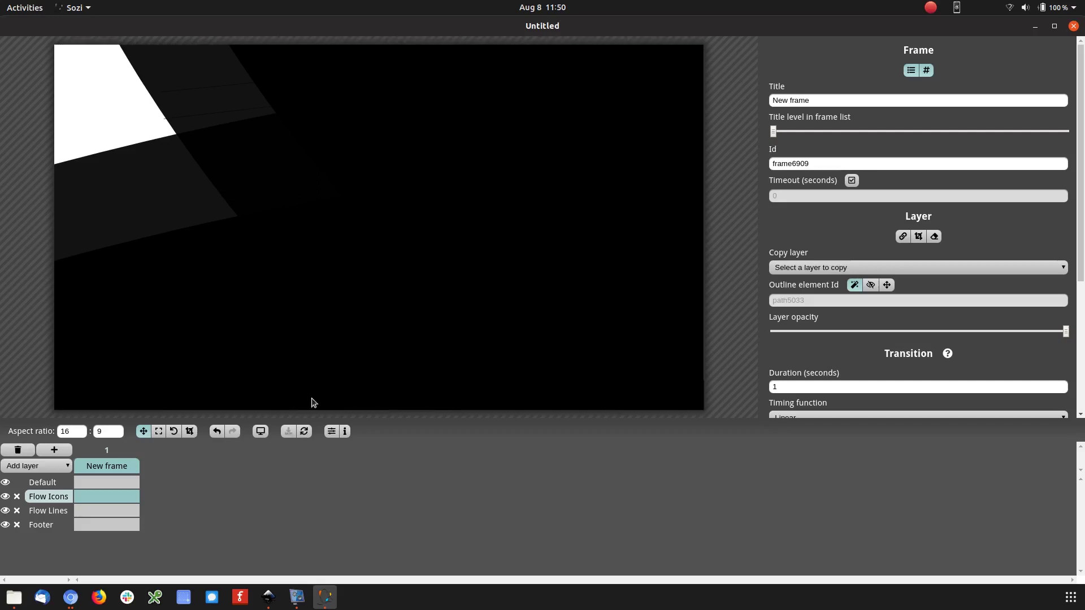
Frame the white "All The Flows" text in the first frame's Flow Icons layer, rotated to a slight upward slant and enlarged
left_click_drag(323, 260, 307, 326)
scroll(320, 273, "up", 5)
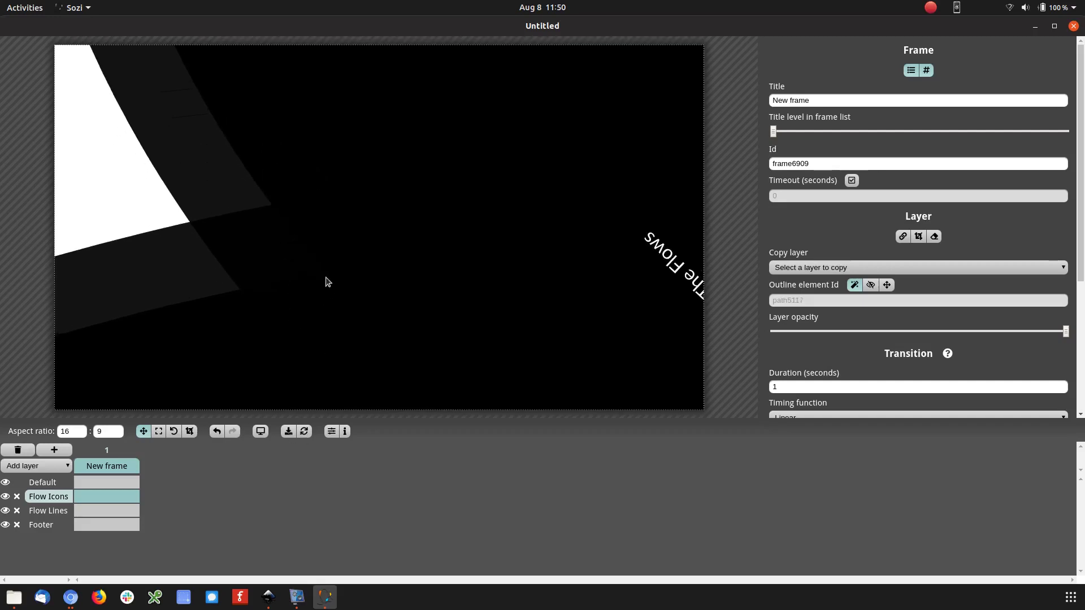
left_click_drag(431, 274, 315, 269)
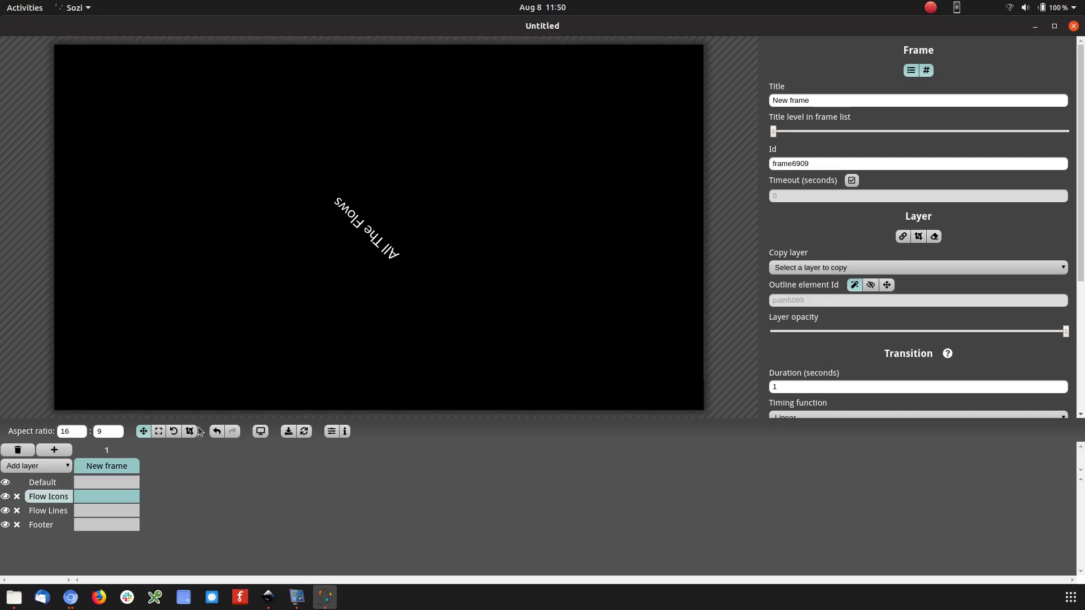
left_click(174, 432)
left_click_drag(435, 368, 119, 155)
scroll(395, 264, "up", 3)
scroll(380, 259, "up", 10)
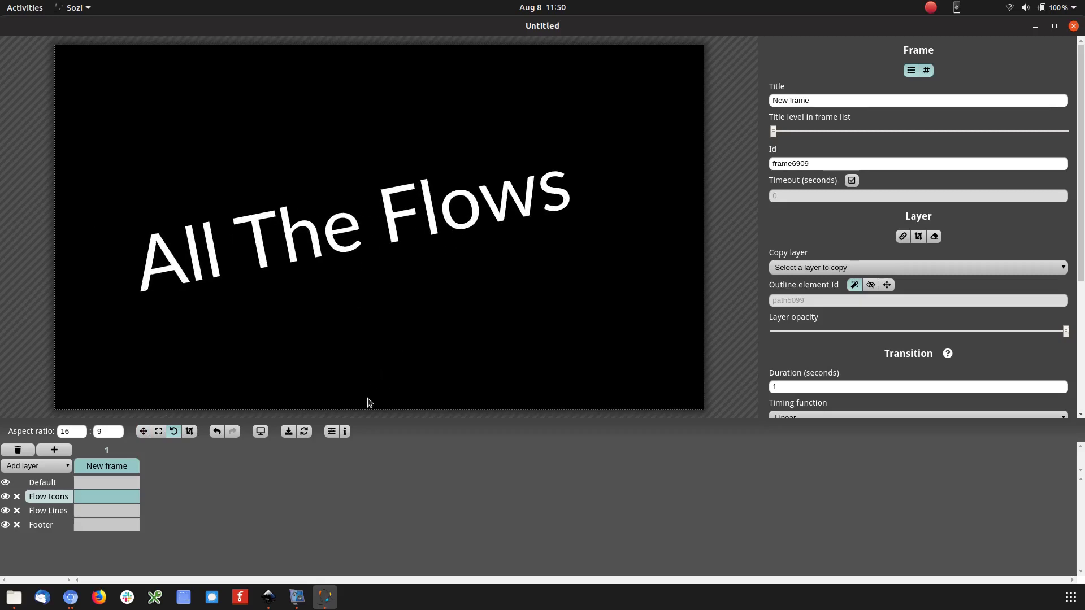
Add a second frame and select only its Flow Icons layer
left_click(54, 450)
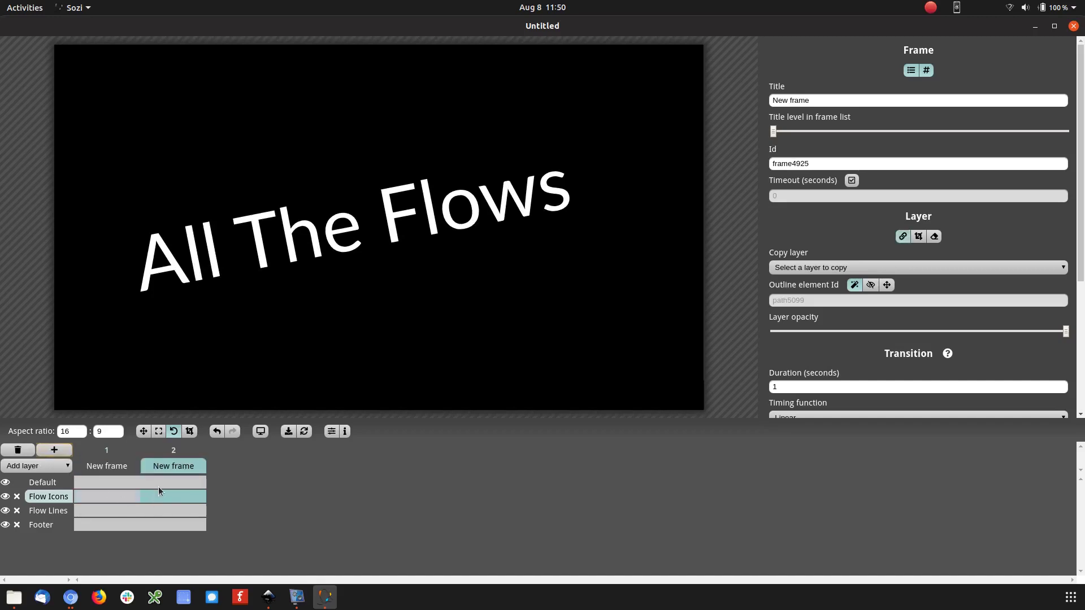
left_click(159, 486)
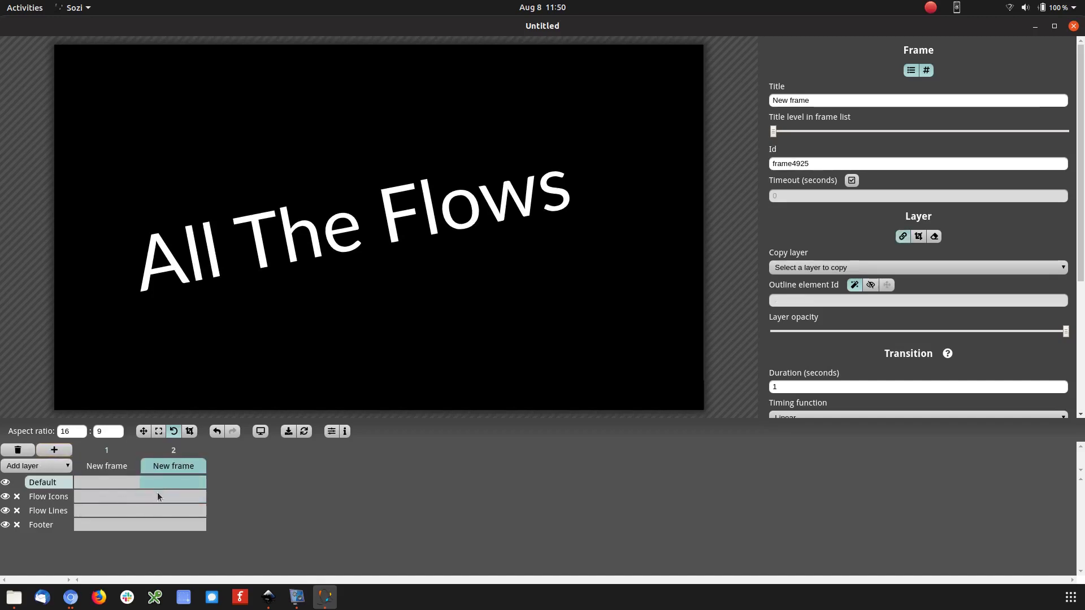
left_click(157, 493)
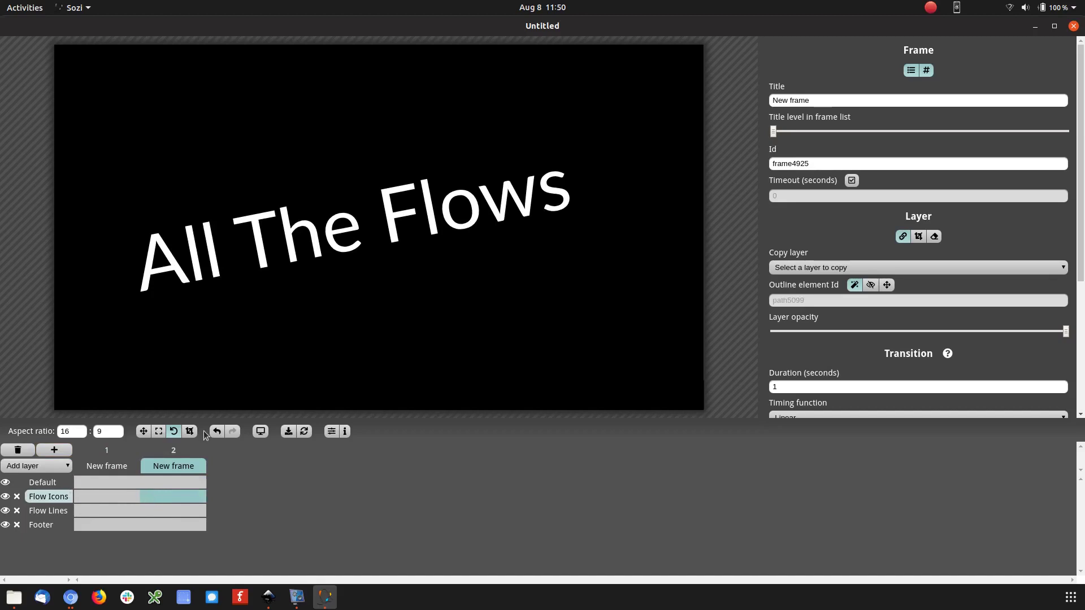
Shrink and reposition the second frame's Flow Icons layer until the whole cloud is in view
scroll(303, 303, "down", 1)
scroll(303, 303, "down", 10)
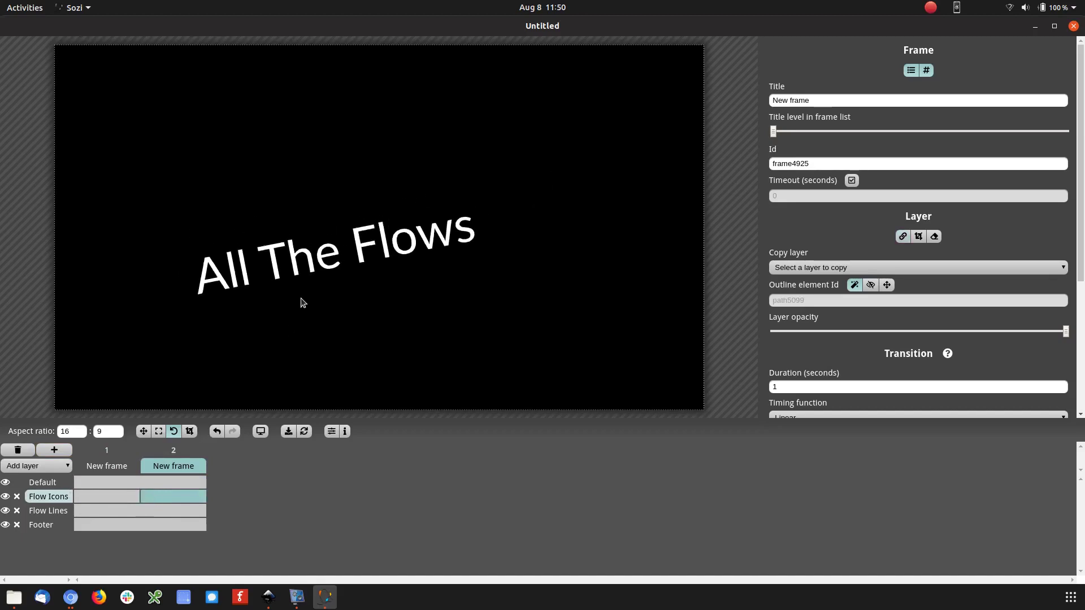
scroll(303, 299, "down", 10)
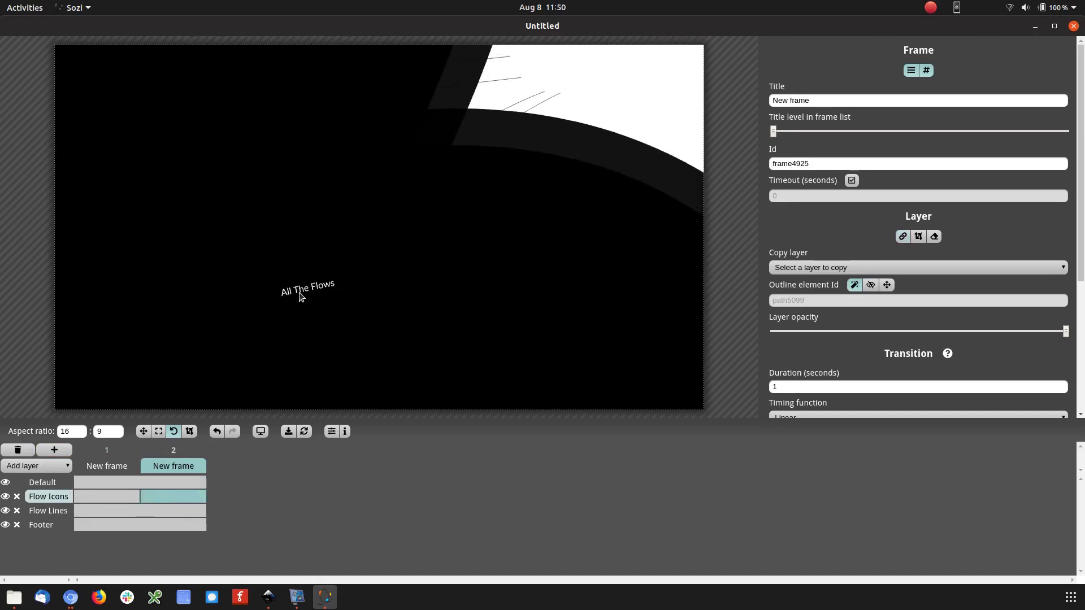
scroll(302, 297, "down", 8)
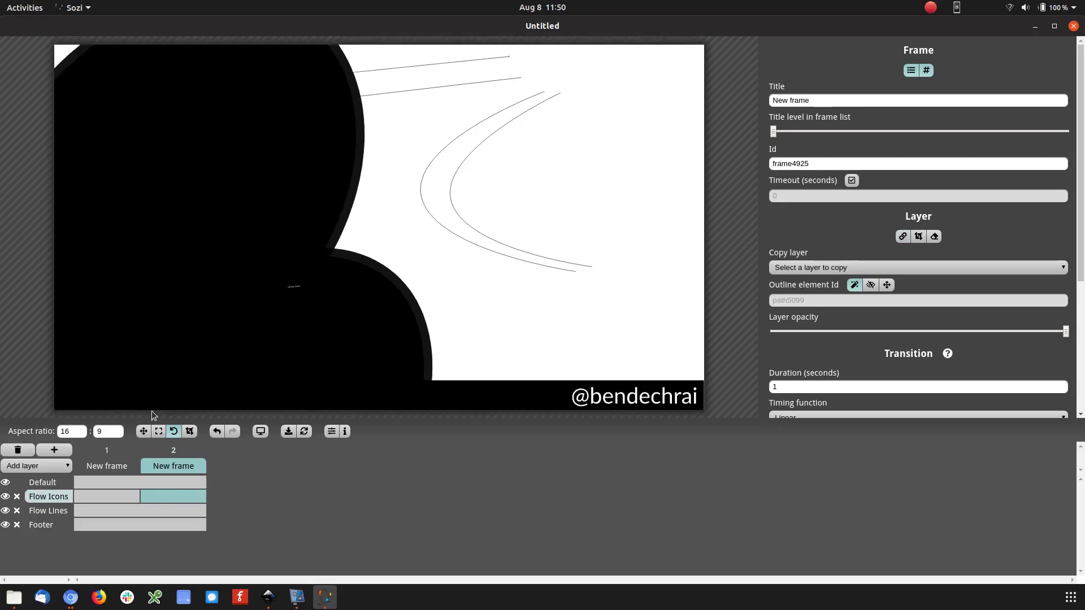
left_click(144, 431)
left_click_drag(242, 295, 524, 165)
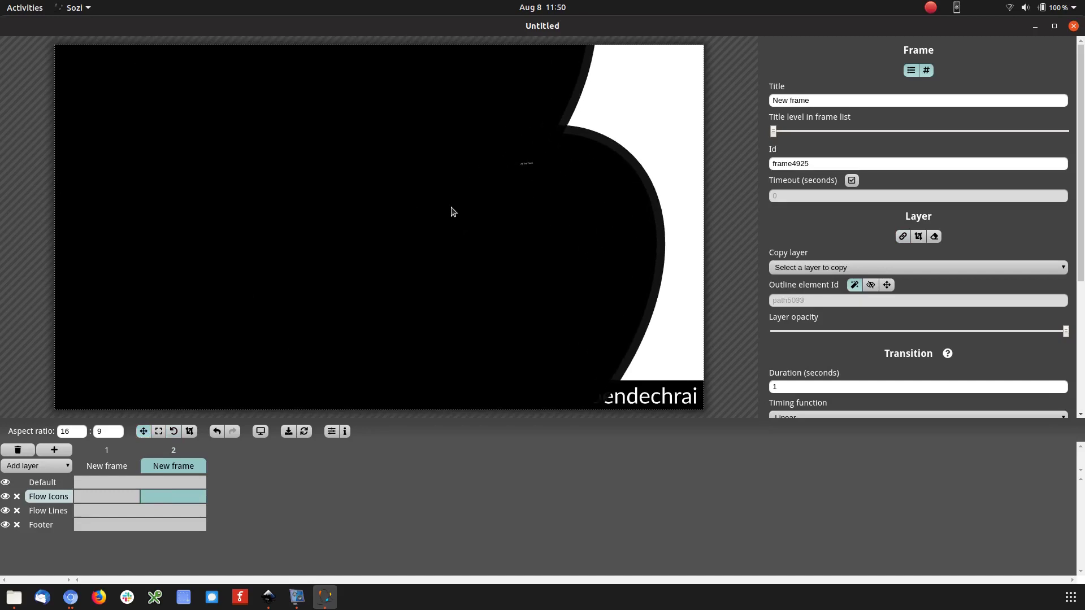
scroll(452, 212, "down", 3)
scroll(452, 213, "down", 6)
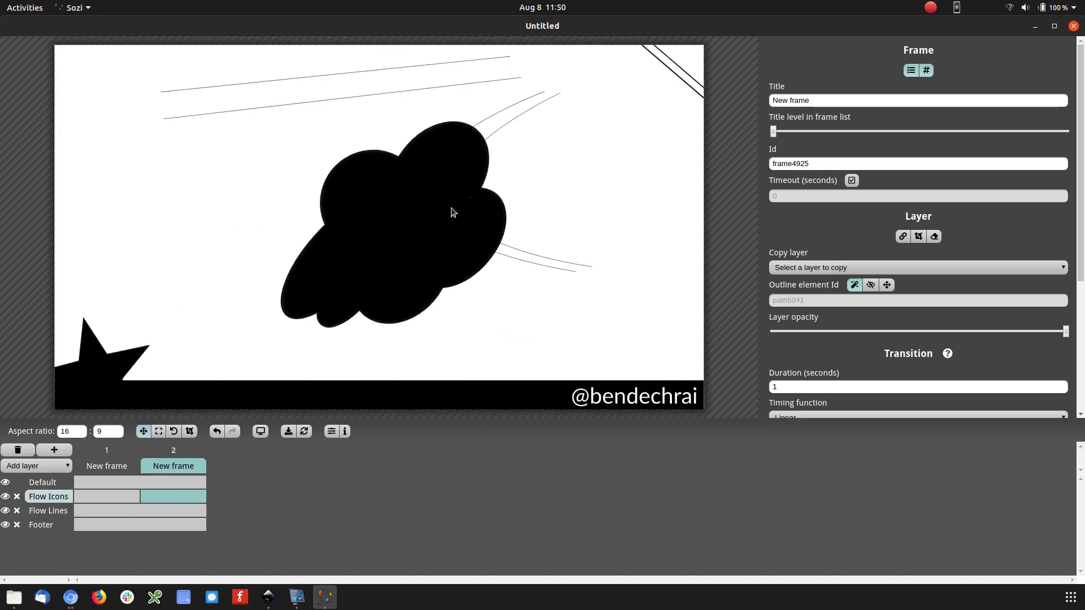
Rotate the second frame's Flow Icons layer until the cloud and the other icons stand upright
left_click(173, 431)
left_click_drag(313, 308, 531, 168)
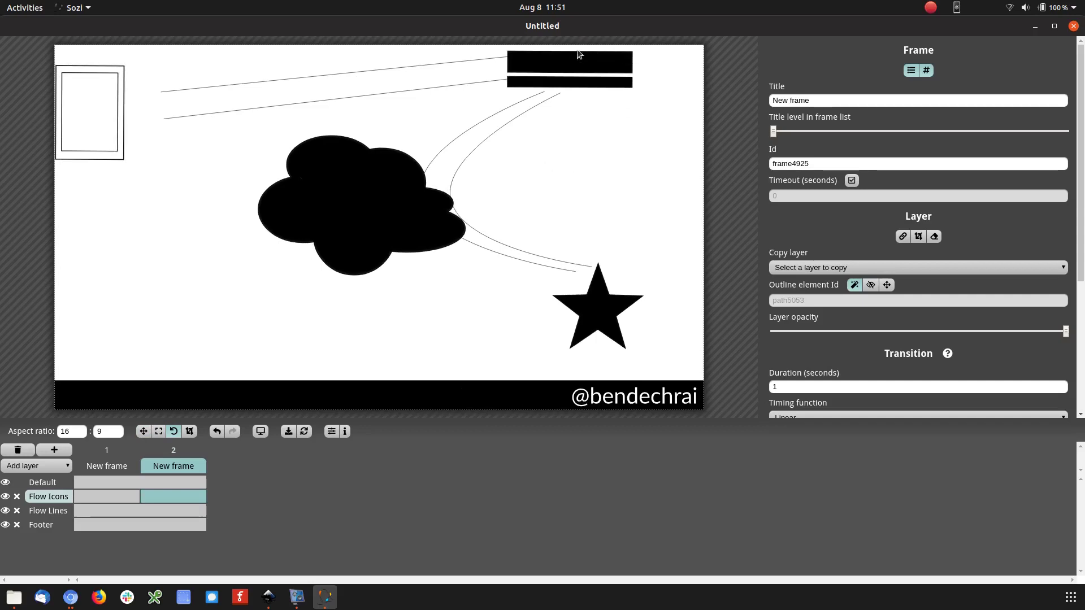
left_click_drag(363, 197, 323, 162)
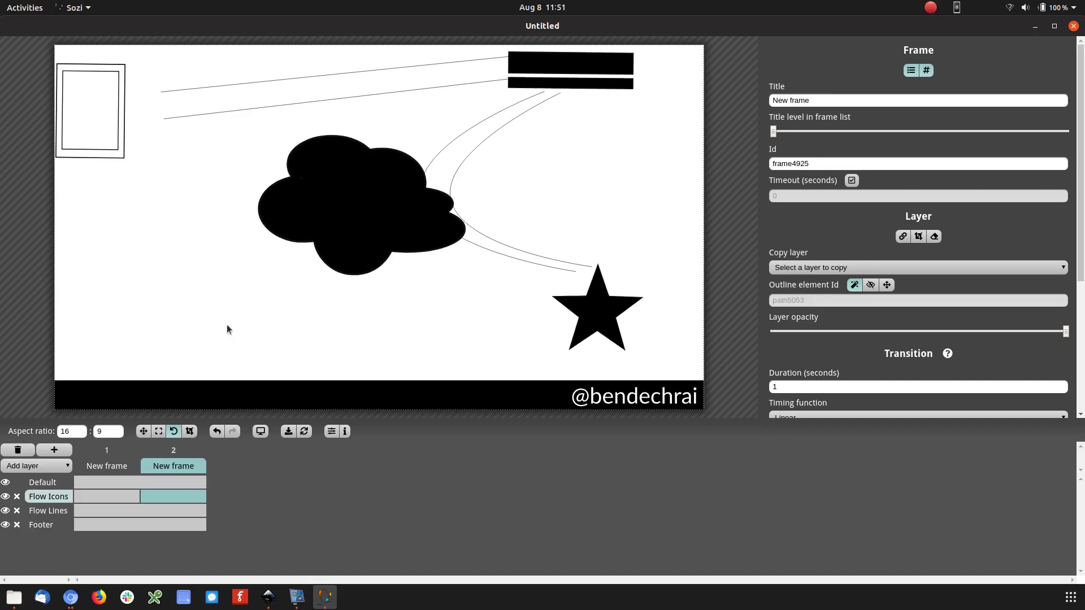
Enlarge and centre the cloud in the second frame's Flow Icons layer
left_click(143, 432)
scroll(370, 220, "up", 5)
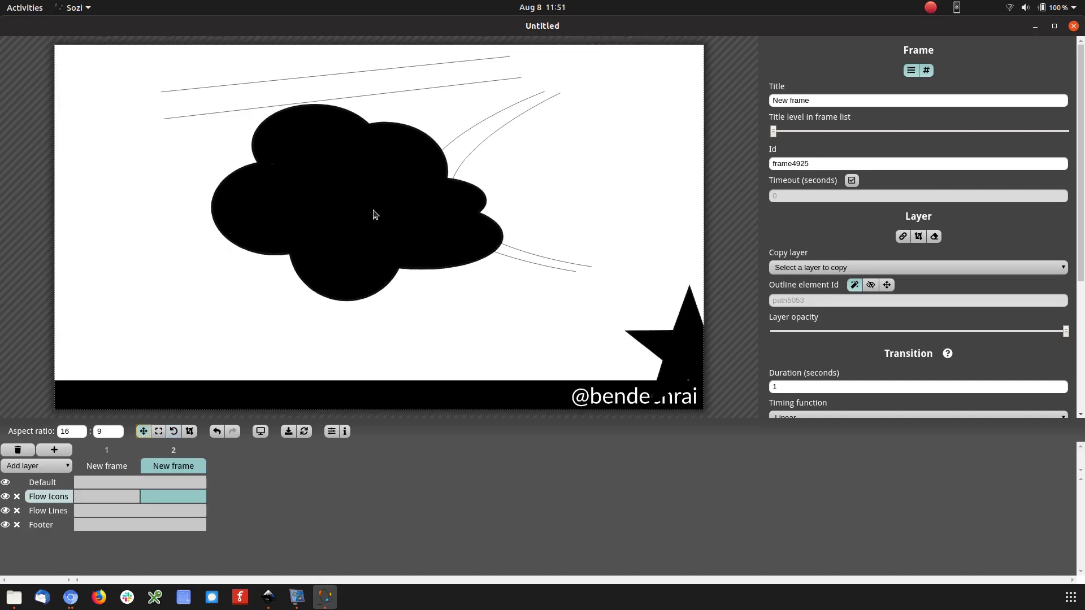
left_click_drag(371, 230, 384, 232)
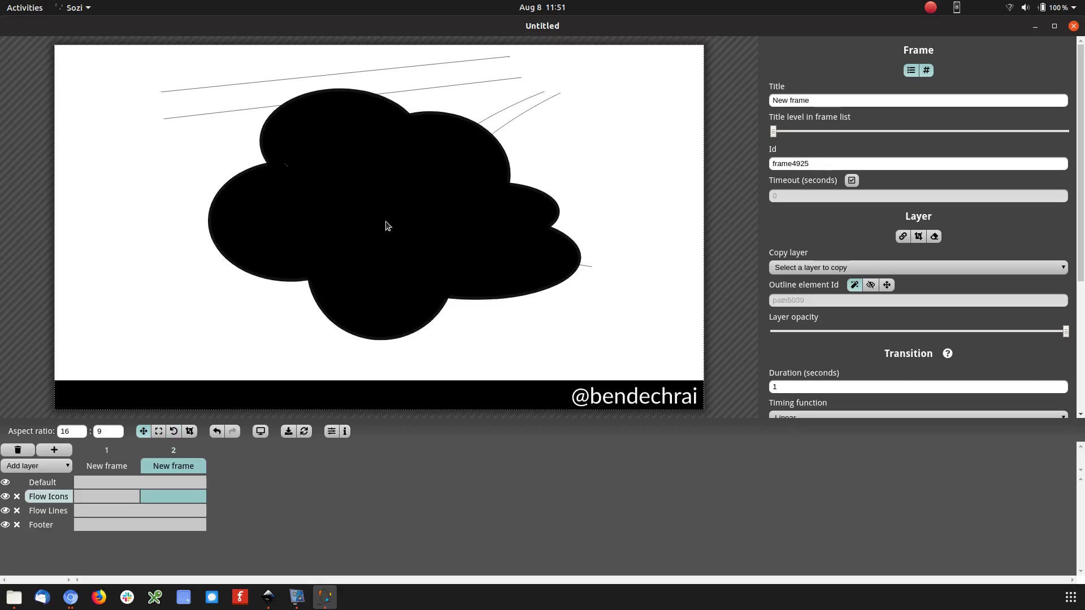
Compare the Flow Icons views of the first and second frames
left_click(118, 495)
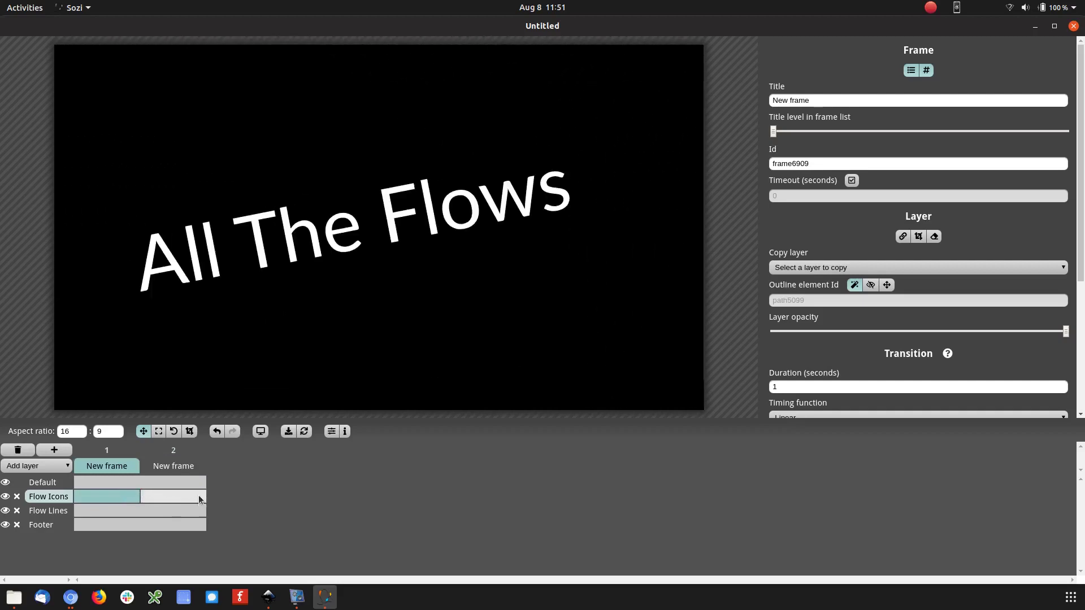
left_click(196, 495)
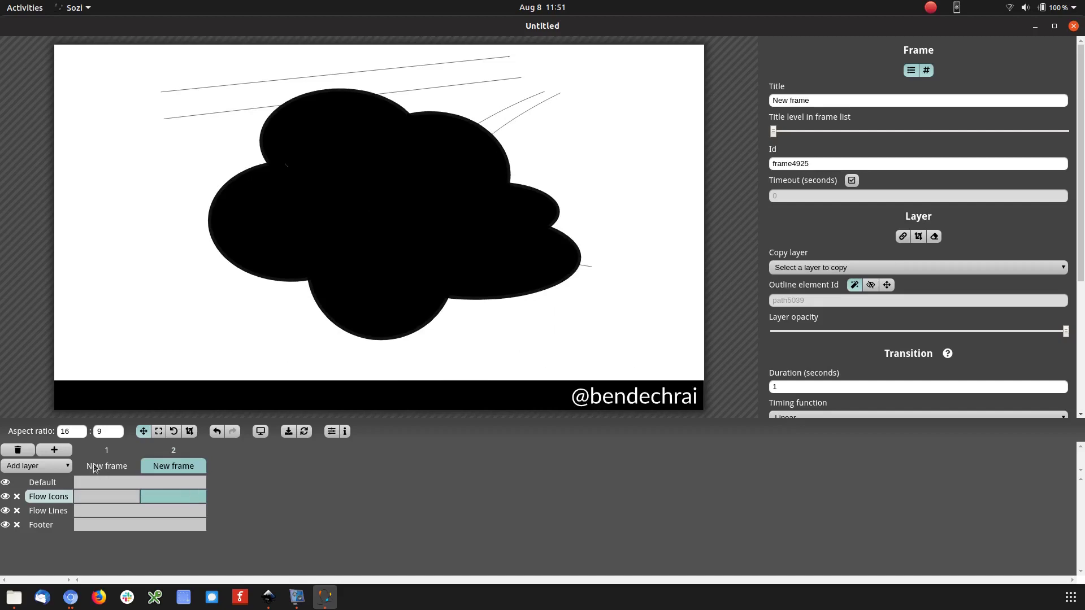
Hide the Flow Icons layer and adjust the first frame's Flow Lines view until no lines remain in the frame
left_click(167, 514)
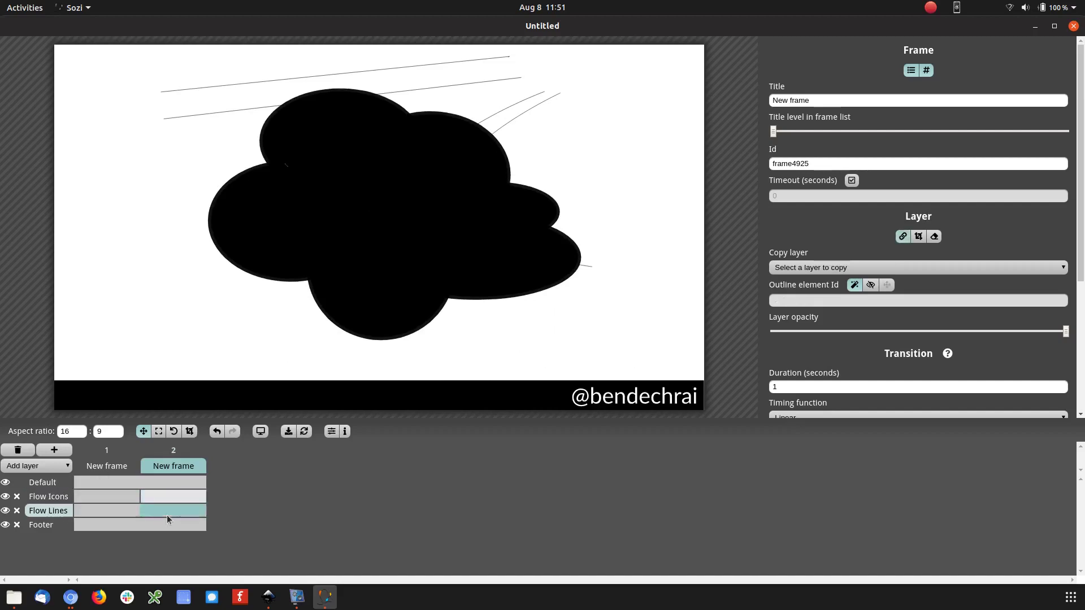
left_click(108, 509)
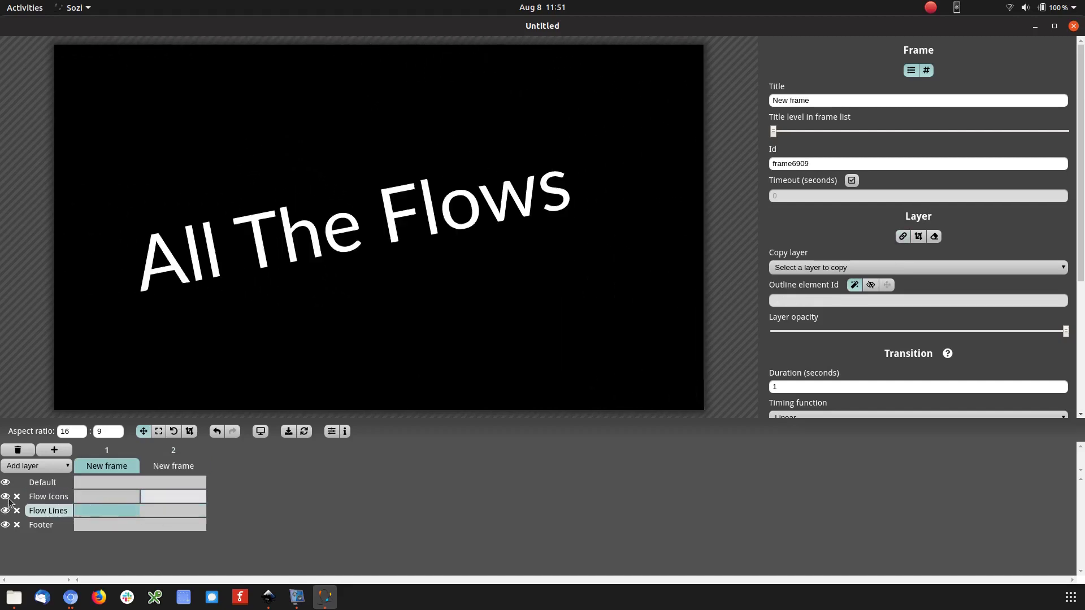
left_click(5, 497)
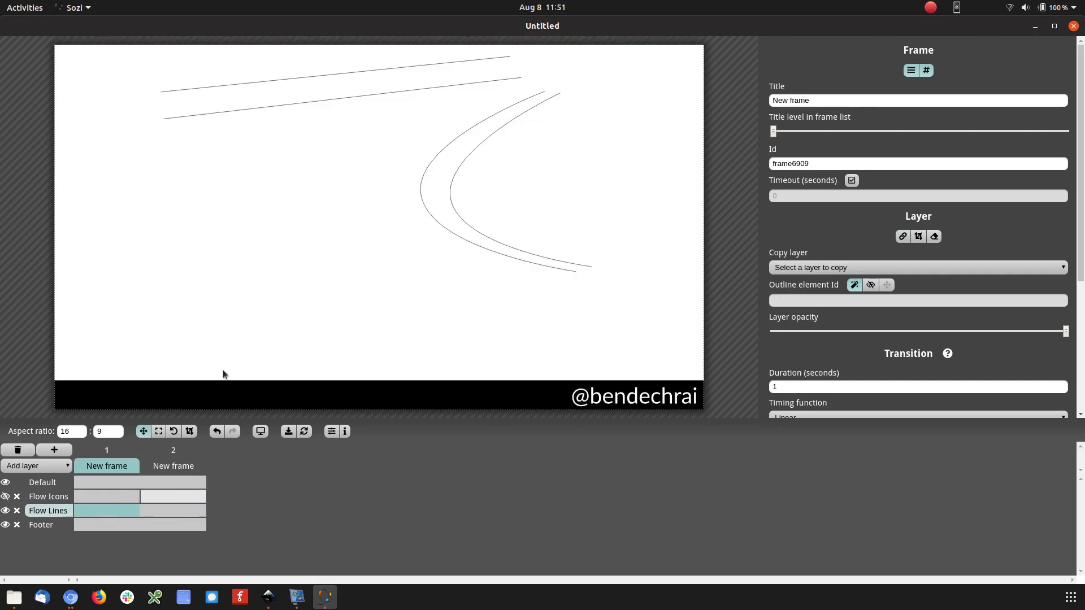
left_click(306, 262)
scroll(324, 198, "down", 10)
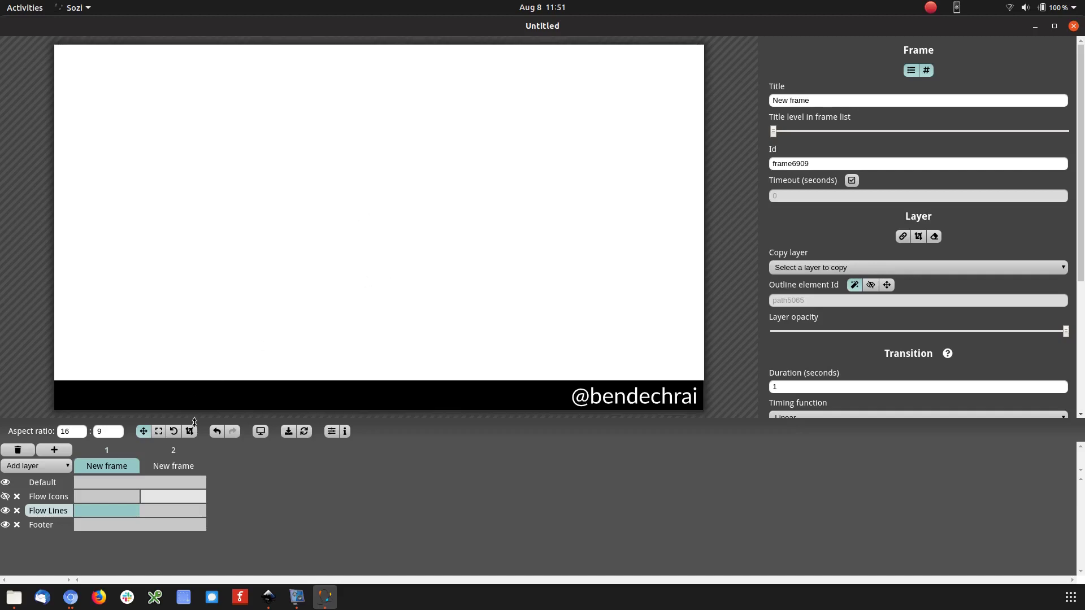
Show the Flow Icons layer again and select it in the first frame
left_click(174, 495)
left_click(122, 495)
left_click(157, 502)
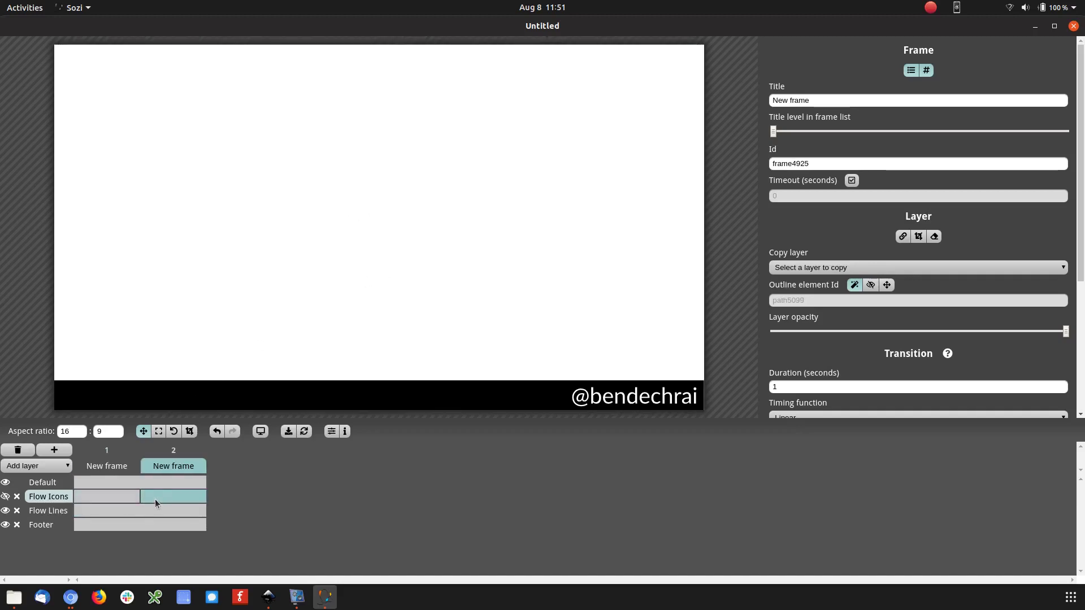
left_click(103, 515)
left_click(100, 494)
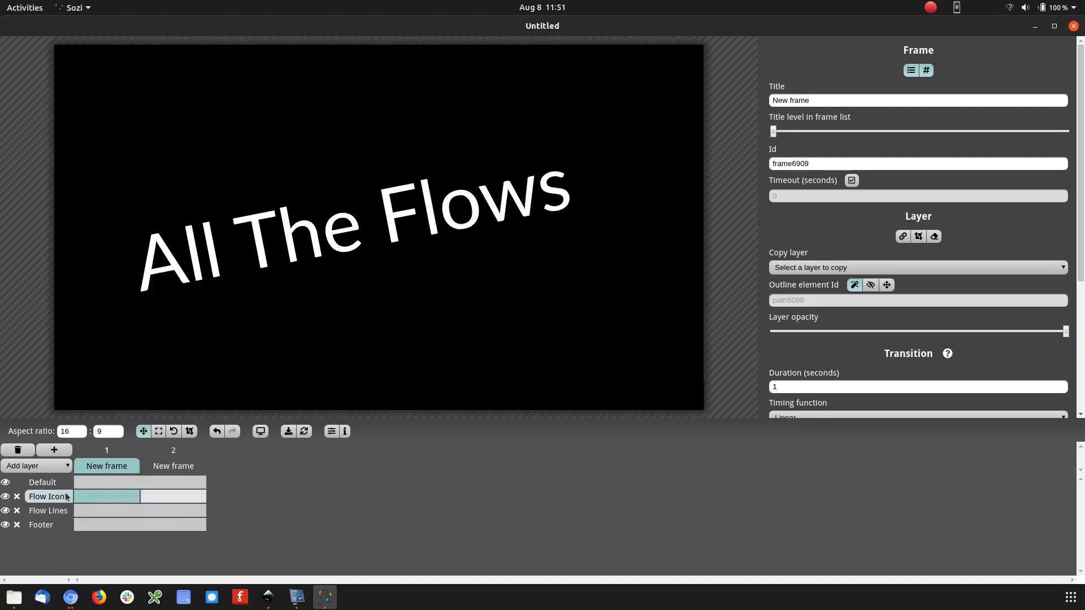
Check the transition between the title text and the cloud by switching between the two frames
left_click(172, 497)
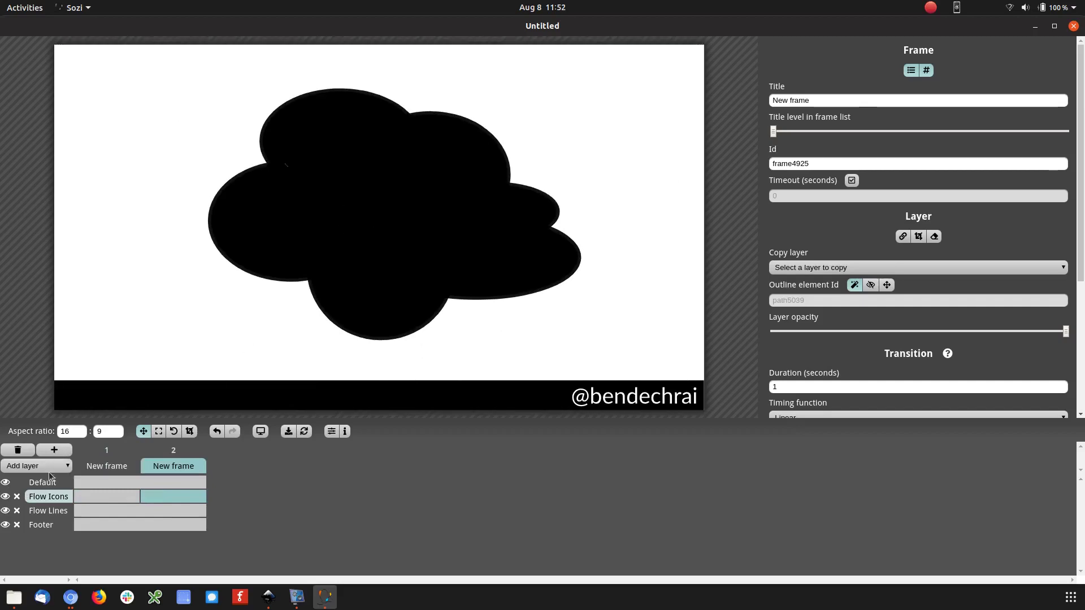
left_click(110, 497)
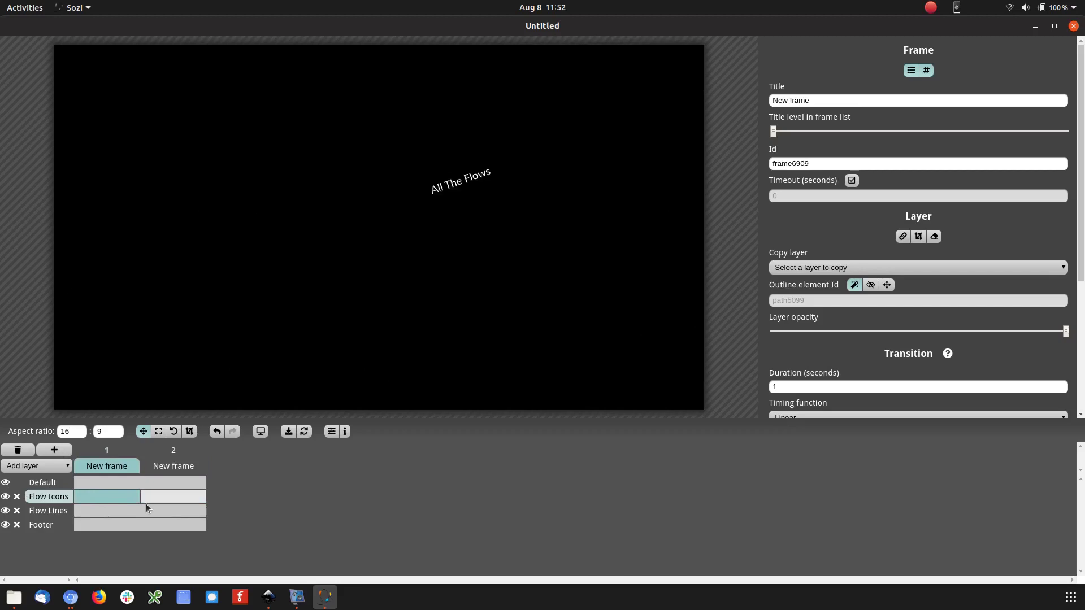
left_click(177, 498)
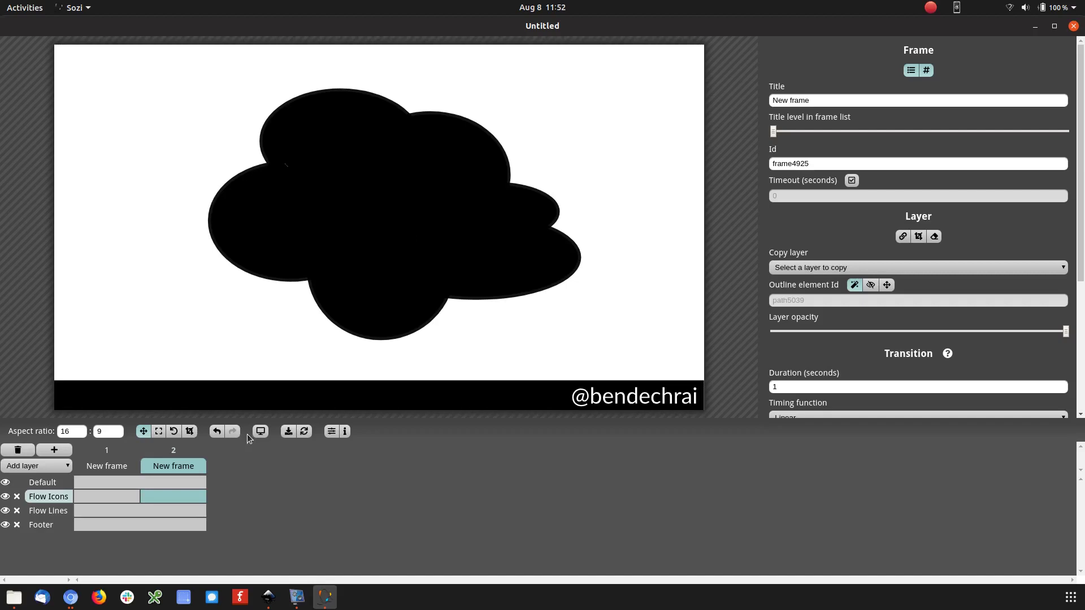
Add a third frame with the Flow Icons layer shifted and zoomed out to show the smaller cloud and the document icon
left_click(54, 450)
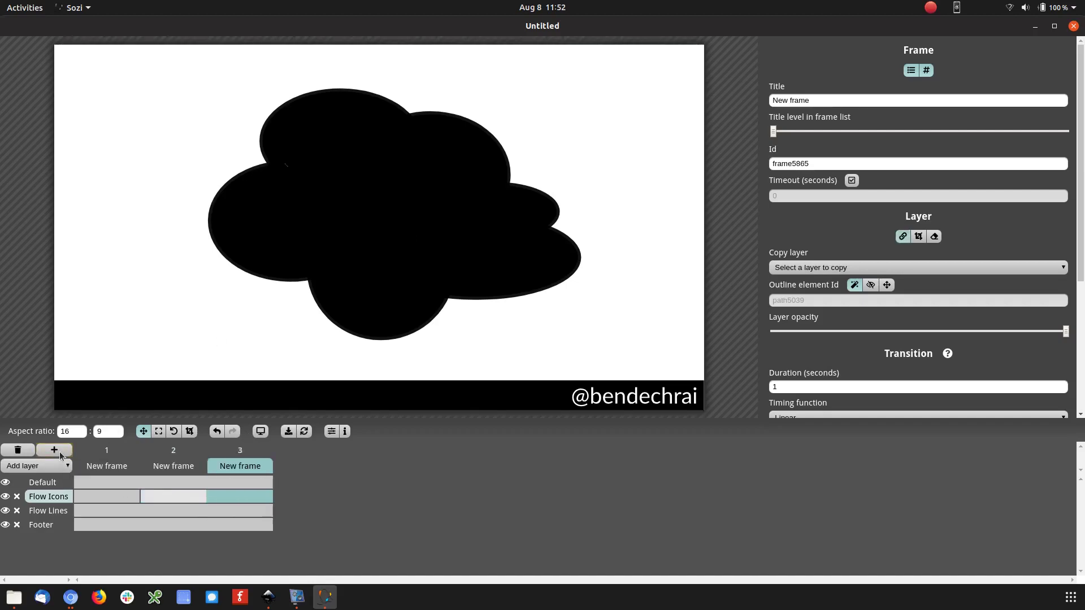
left_click_drag(332, 198, 483, 246)
scroll(494, 240, "down", 5)
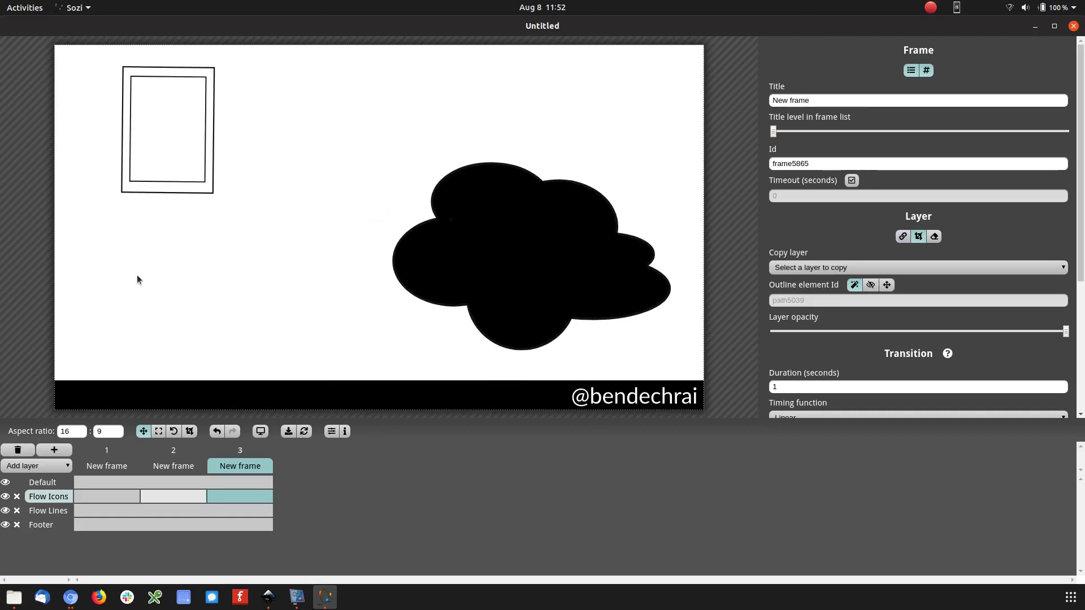
Add a fourth frame with the Flow Icons layer zoomed out and the cloud near the centre, bringing the bars and star into the frame
left_click(55, 450)
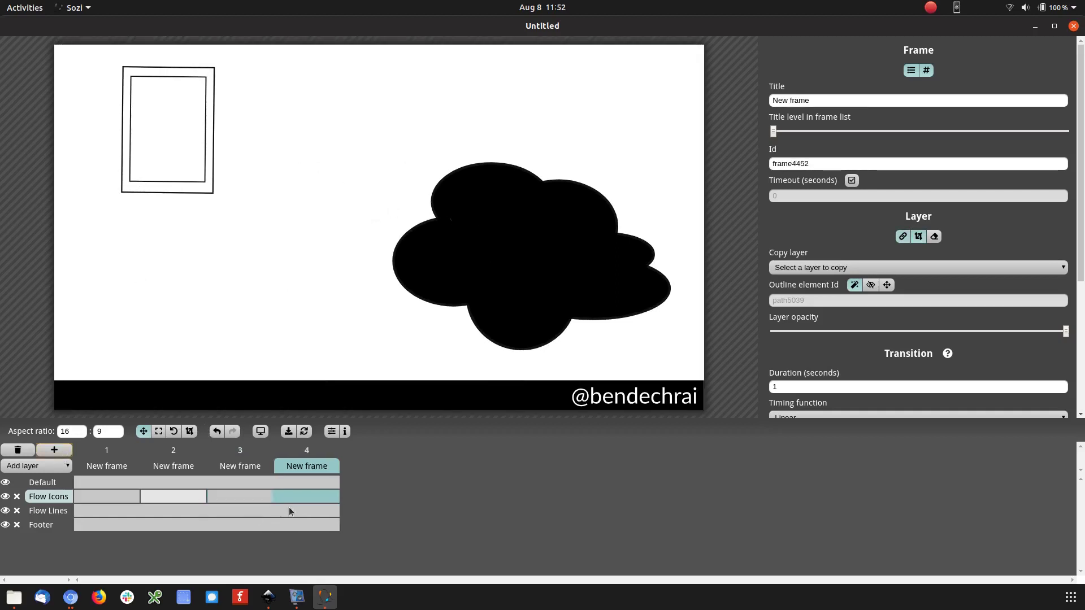
left_click_drag(525, 250, 378, 243)
scroll(392, 273, "down", 4)
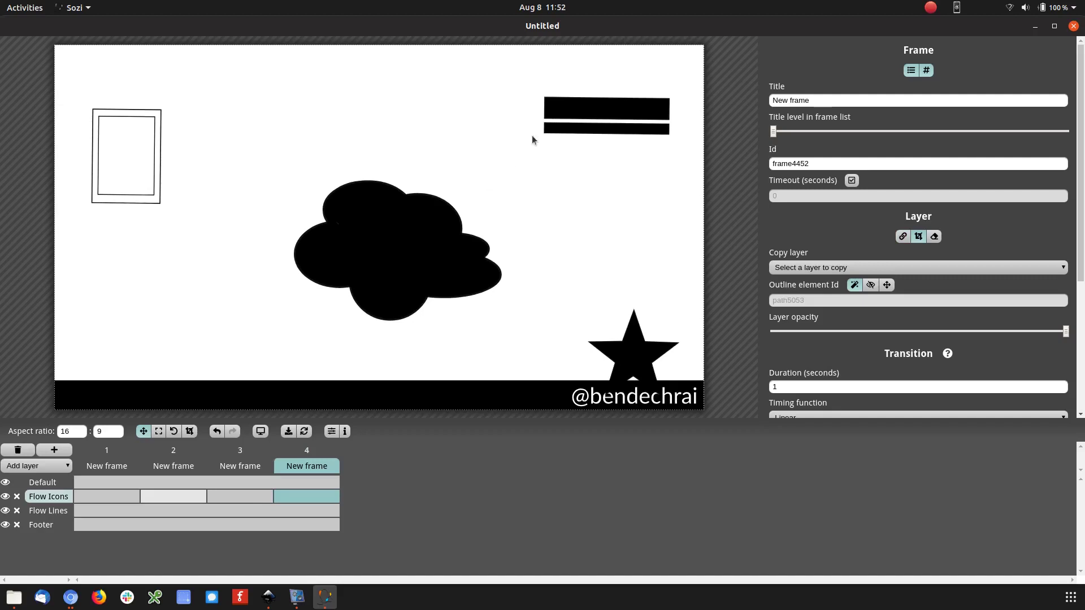
Add a fifth frame with the Flow Icons layer zoomed out until all icons, including the whole star, sit above the footer
left_click(52, 453)
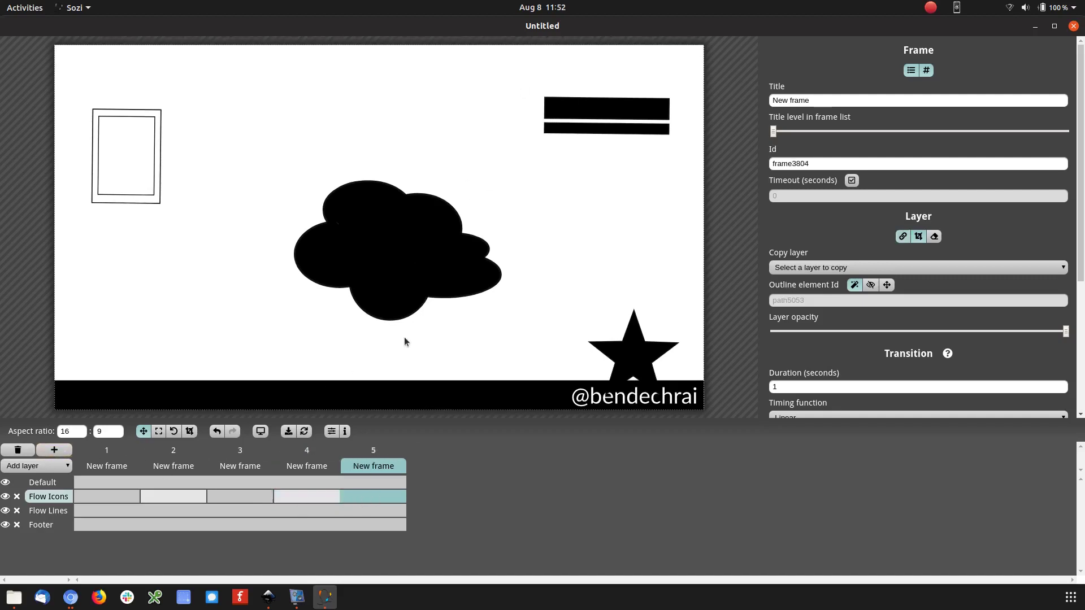
scroll(426, 266, "down", 2)
left_click_drag(390, 274, 370, 234)
scroll(370, 234, "down", 2)
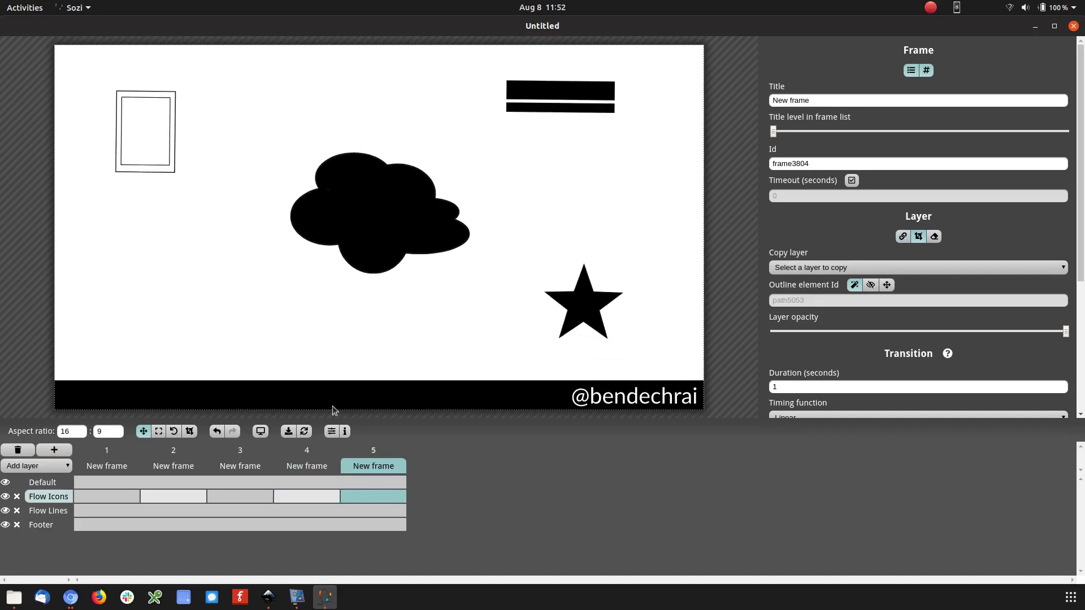
In the fourth frame, pull the lower clipping edge of Flow Icons up to just below the cloud and save the presentation
left_click(308, 496)
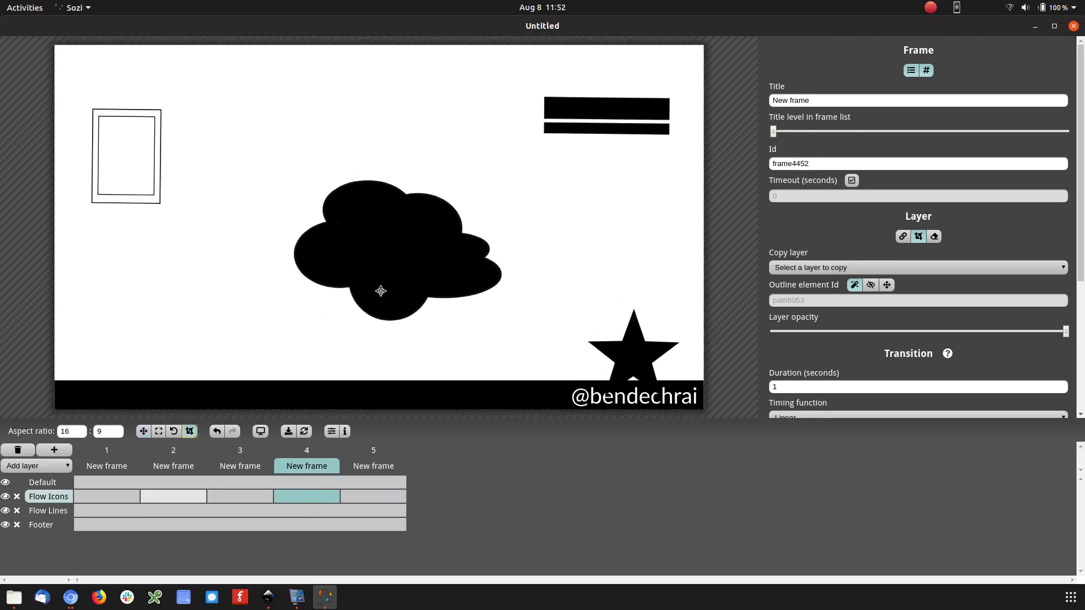
left_click_drag(372, 371, 373, 324)
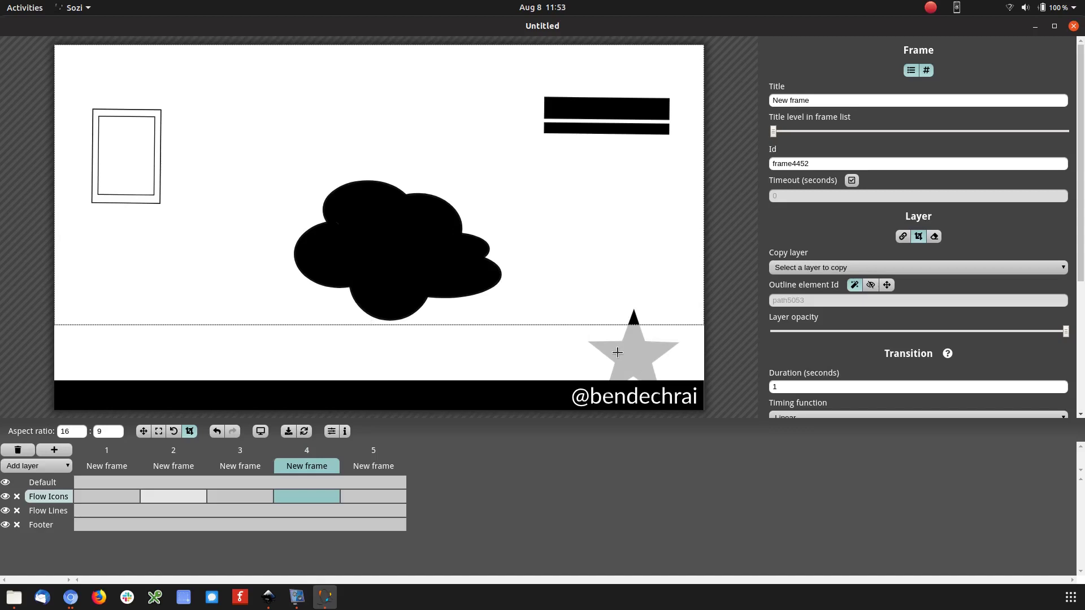
key("ctrl+s")
Switch to Inkscape, move the star down, and lower the end nodes of the two curved flow lines to meet it
key("alt+Tab")
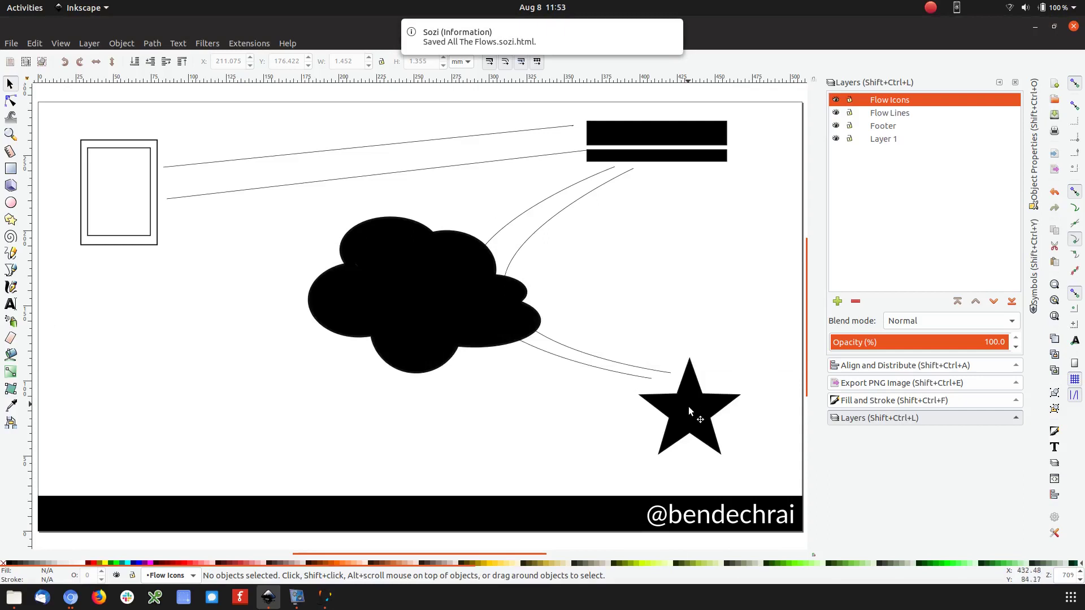
left_click_drag(689, 405, 686, 436)
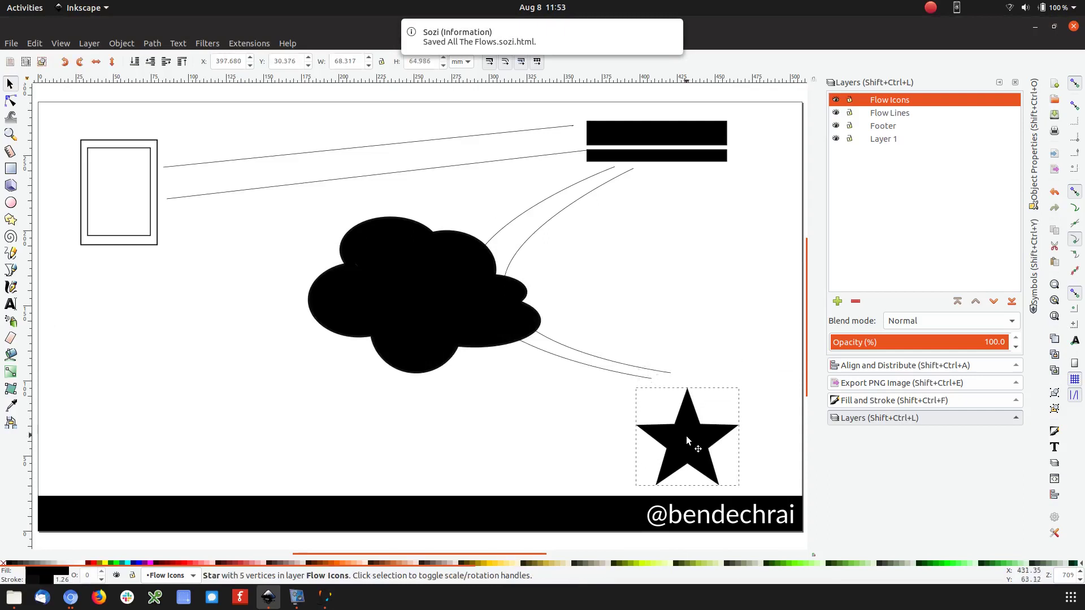
left_click(649, 378)
double_click(653, 381)
left_click_drag(652, 380, 654, 416)
left_click(670, 373)
left_click_drag(669, 373, 664, 409)
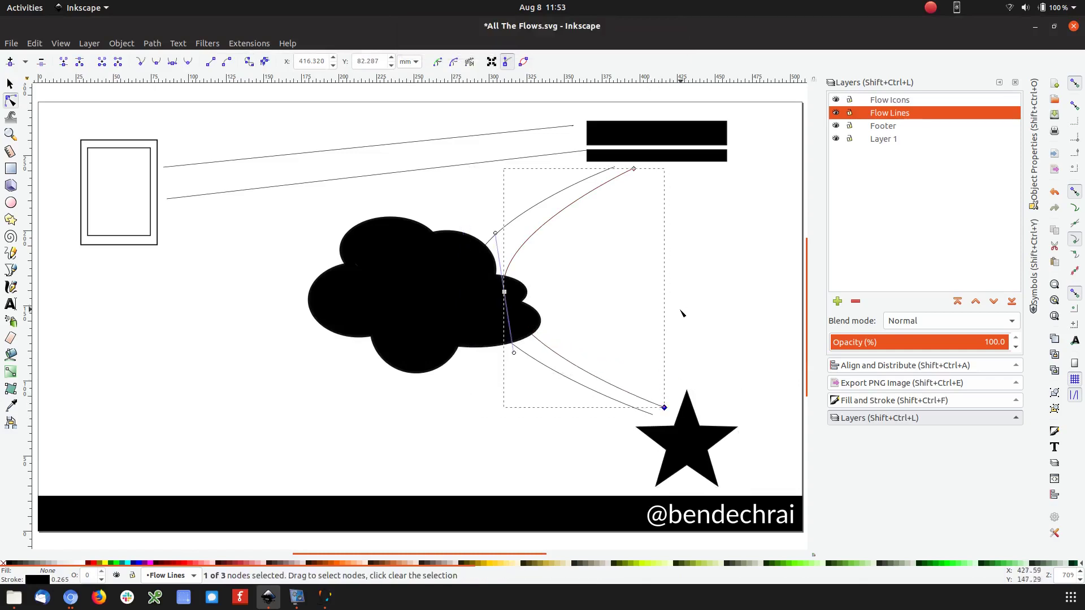
Switch back to Sozi and raise the fourth frame's lower clipping edge so the whole star lies outside the Flow Icons clip
key("alt+Tab")
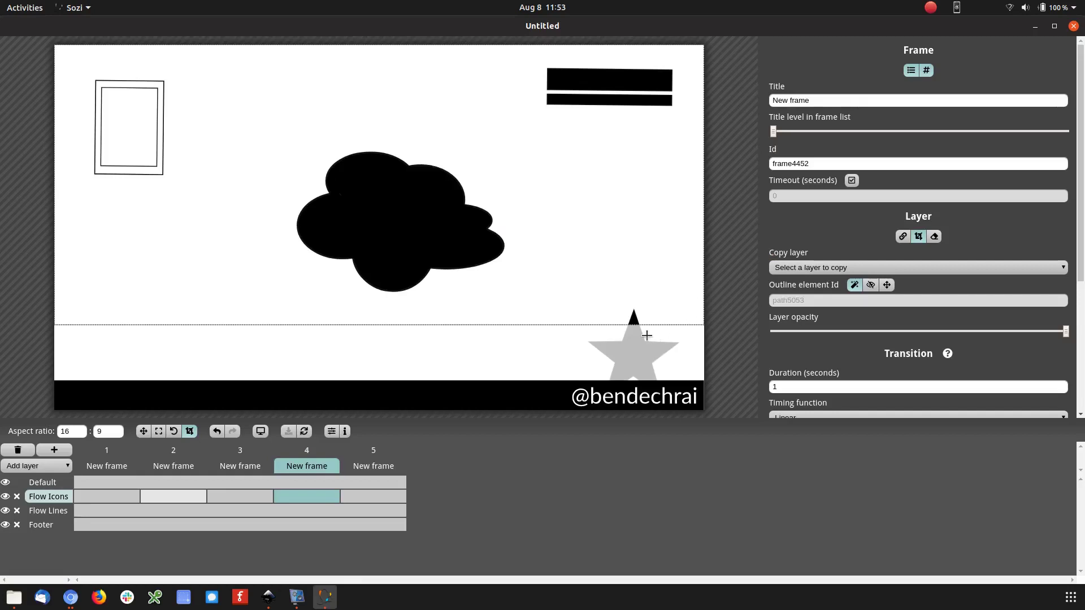
left_click_drag(473, 324, 478, 301)
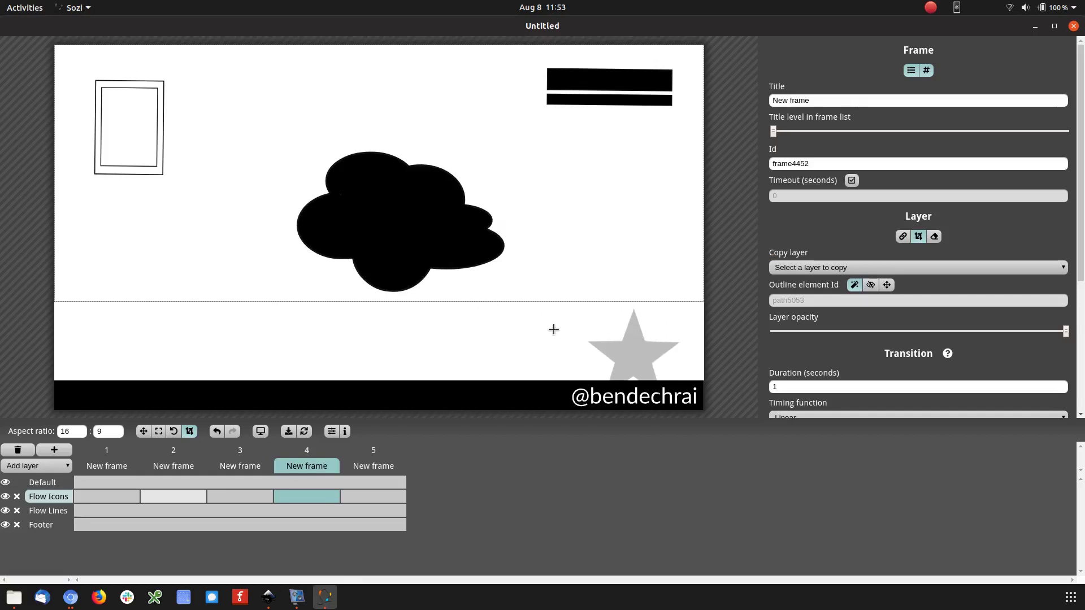
Examine the Flow Icons transition by switching repeatedly between the second and third frames
left_click(249, 486)
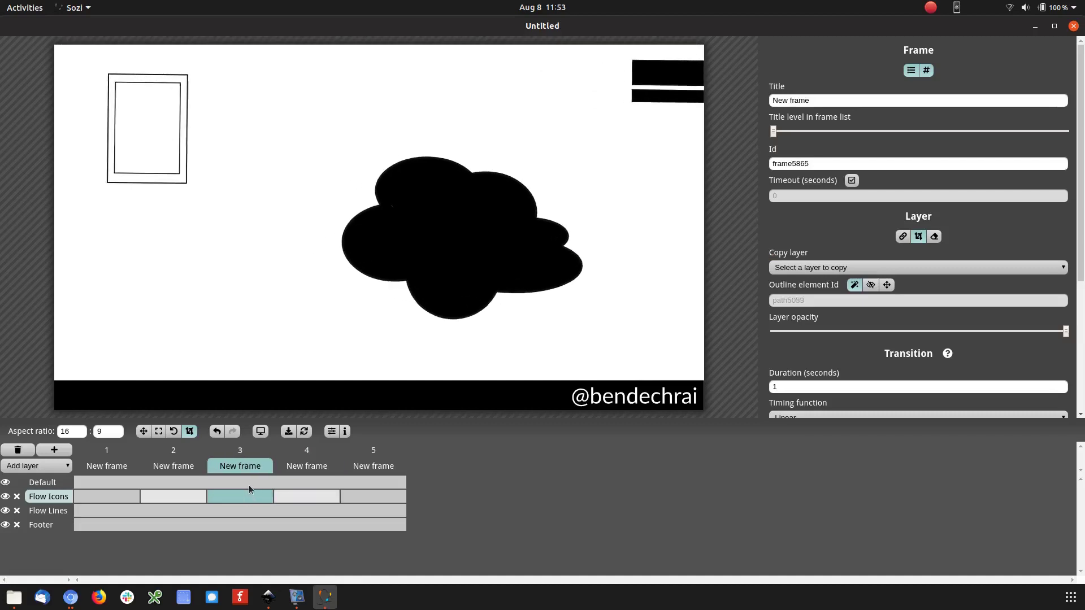
left_click(158, 496)
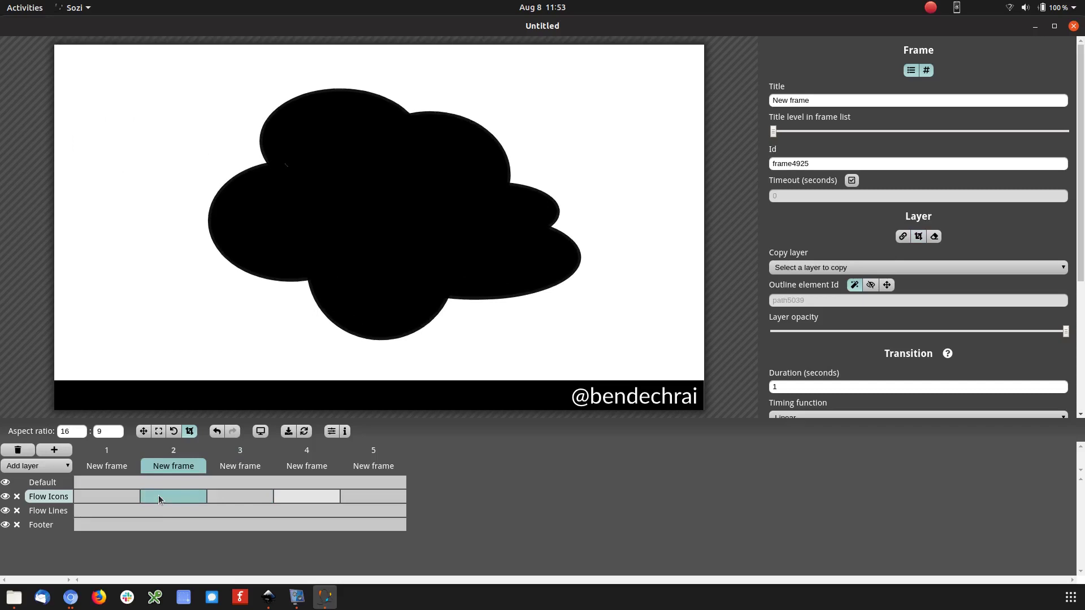
left_click(238, 497)
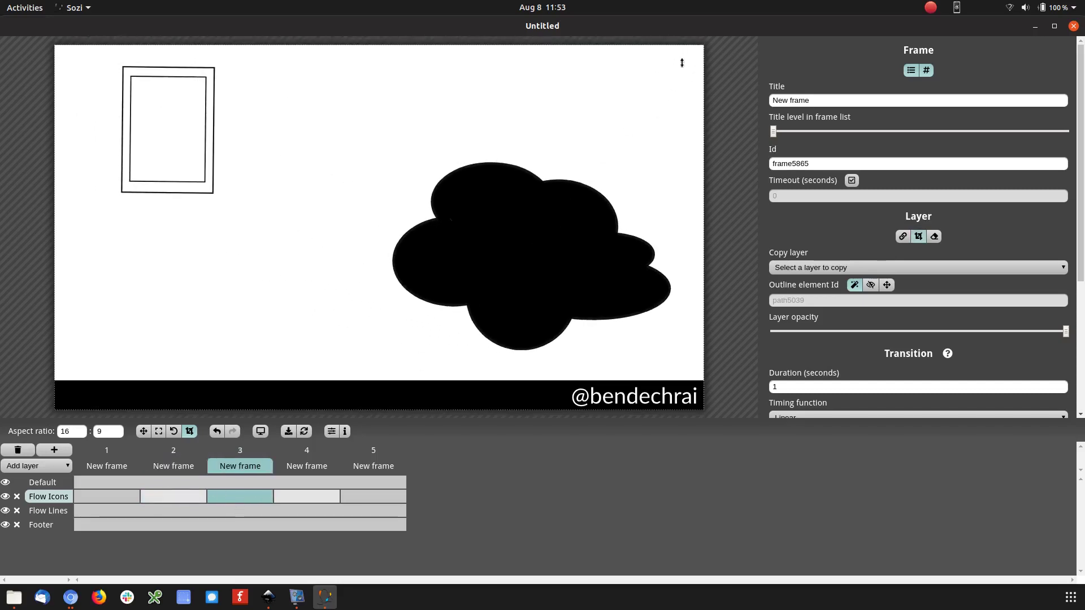
left_click(175, 494)
left_click(243, 498)
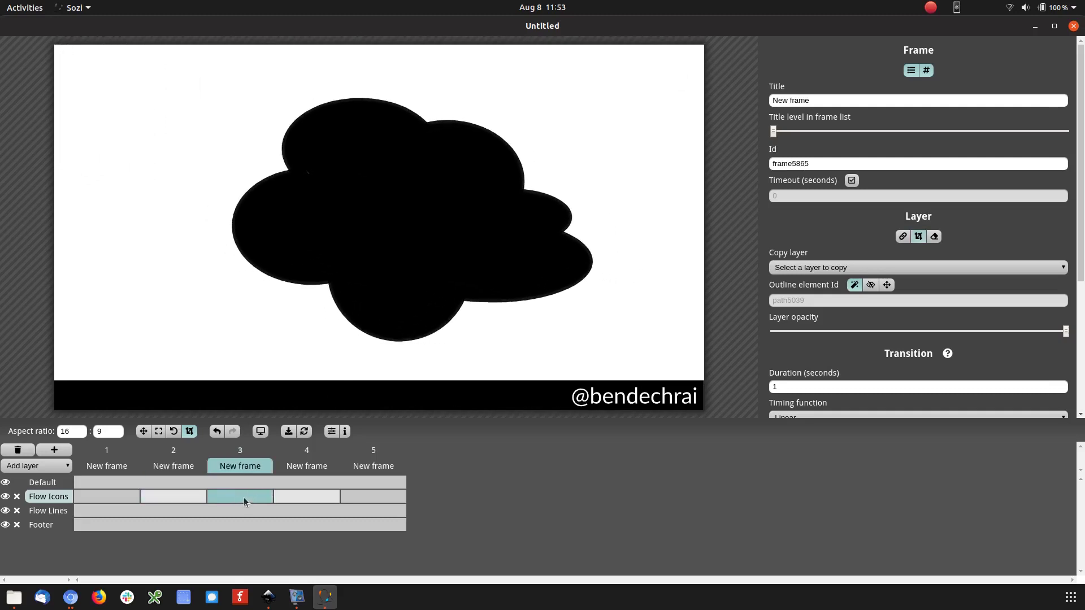
left_click(178, 495)
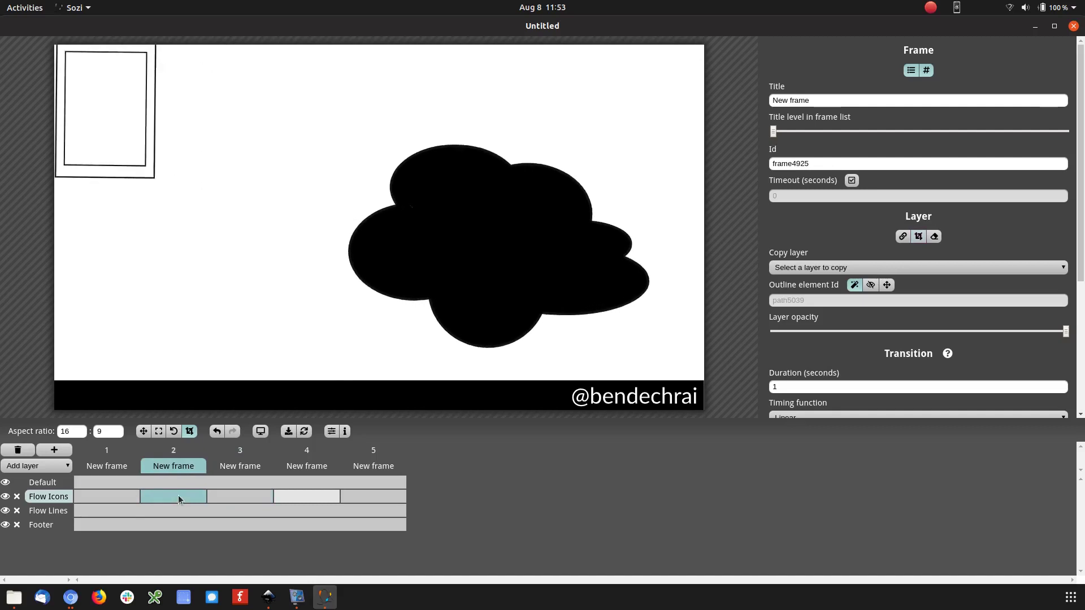
Pull the third frame's right Flow Icons clipping edge slightly inward and replay the transition with the second frame
left_click(257, 500)
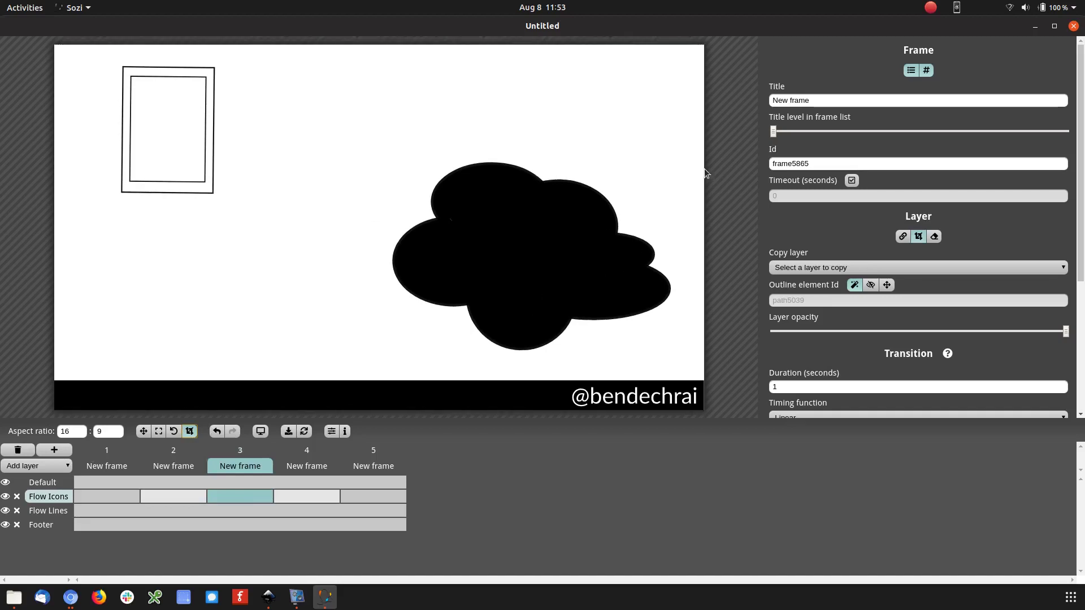
mouse_move(705, 170)
left_mouse_down()
mouse_move(677, 188)
mouse_move(699, 188)
left_mouse_up()
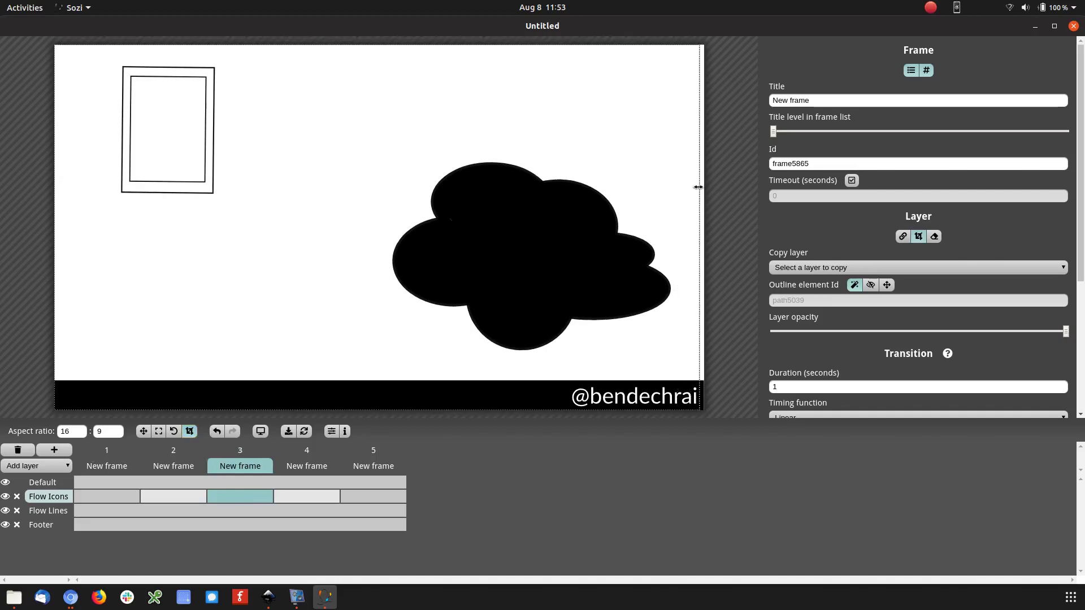
left_click(186, 498)
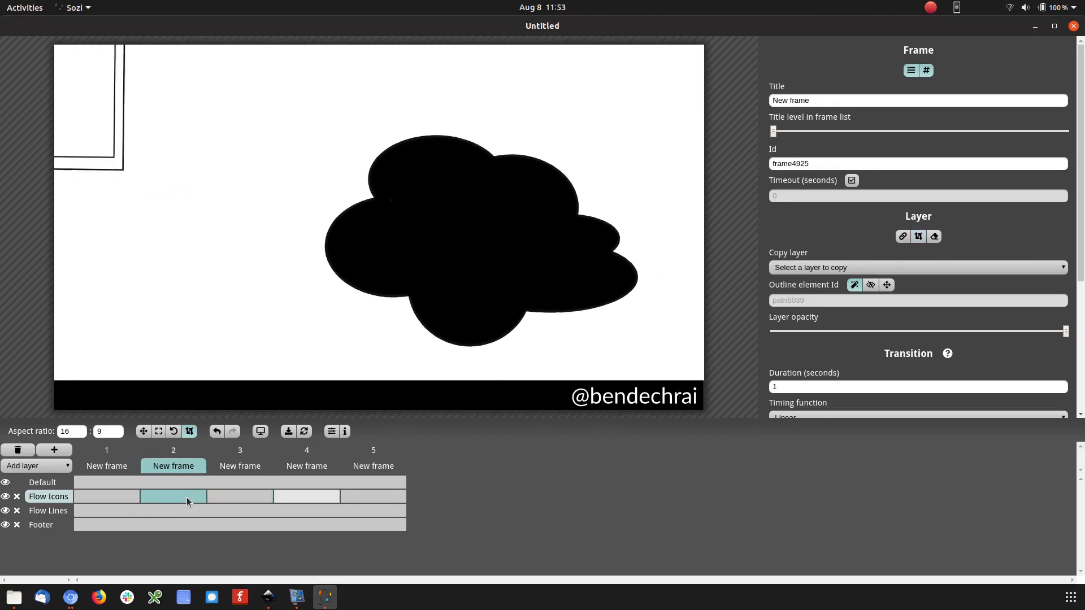
left_click(235, 496)
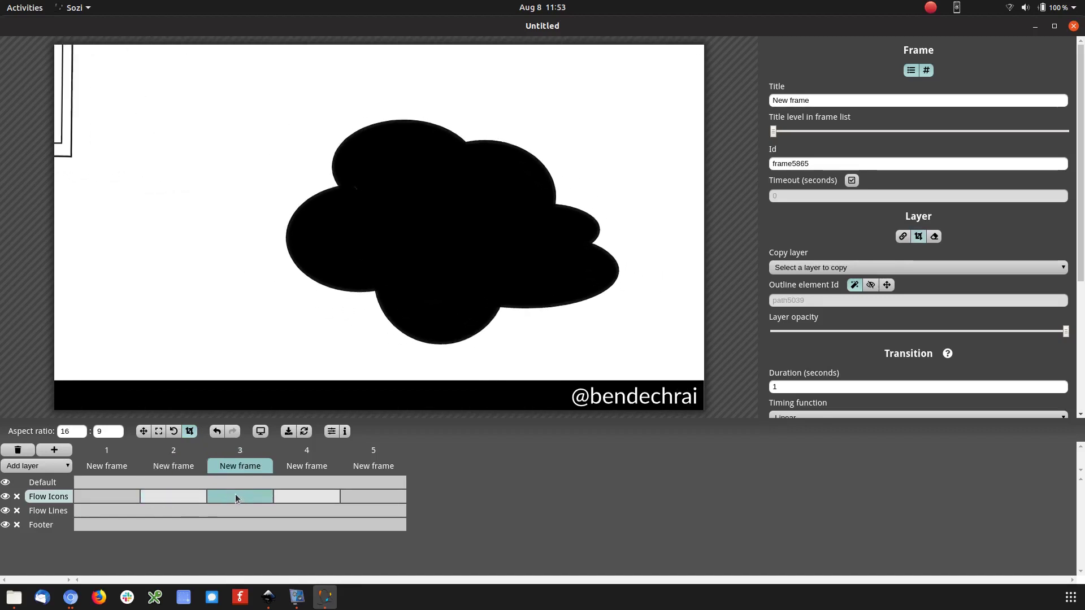
Pull the upper-right clipping corner of Flow Icons slightly inward in the second frame and replay the transition with the third frame
left_click(178, 497)
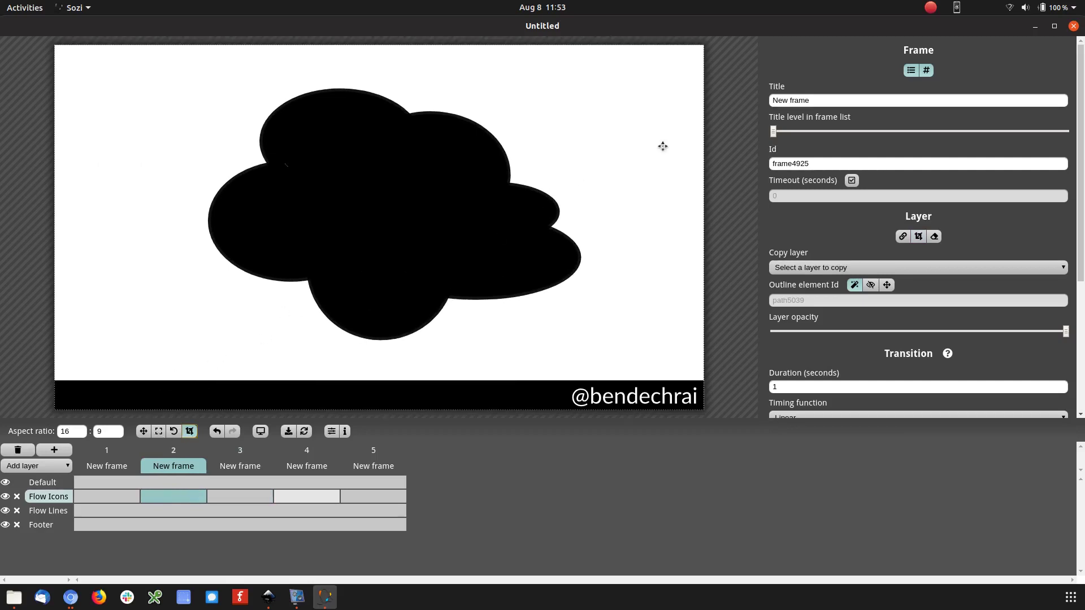
left_click_drag(705, 46, 700, 49)
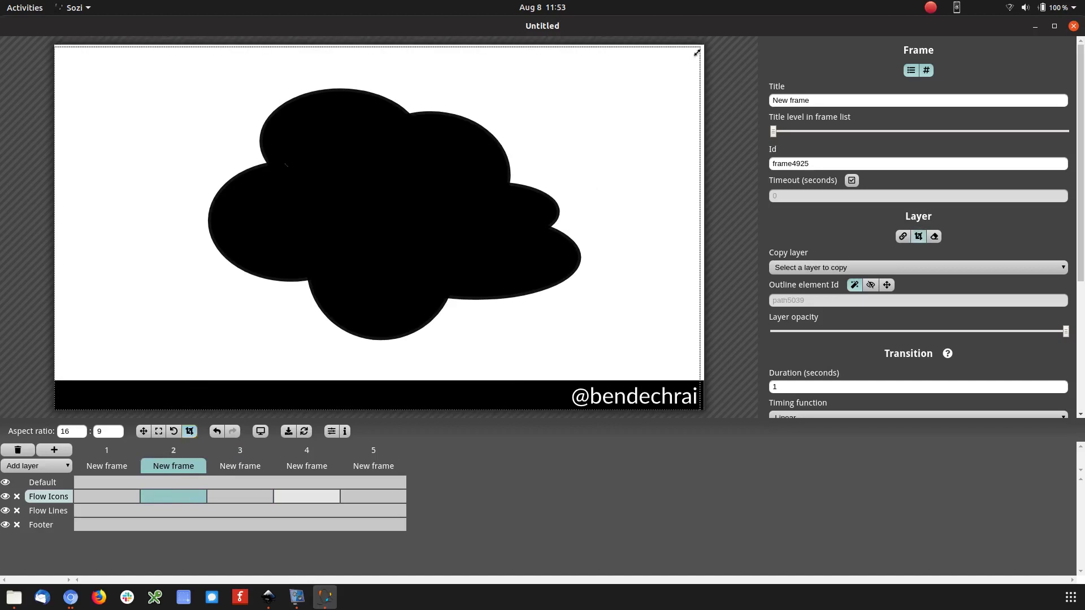
left_click(234, 494)
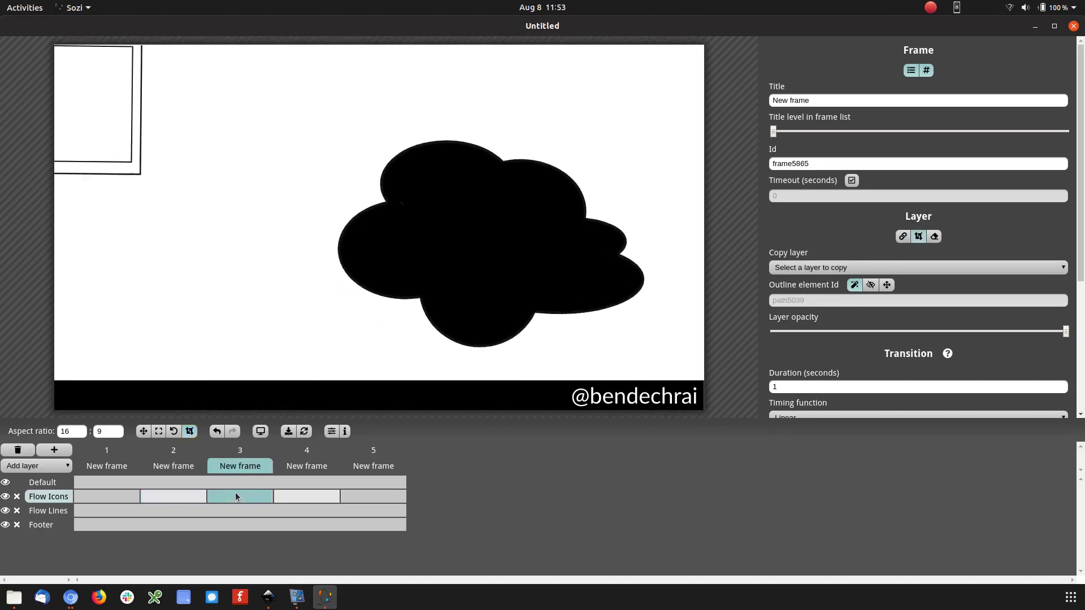
left_click(184, 494)
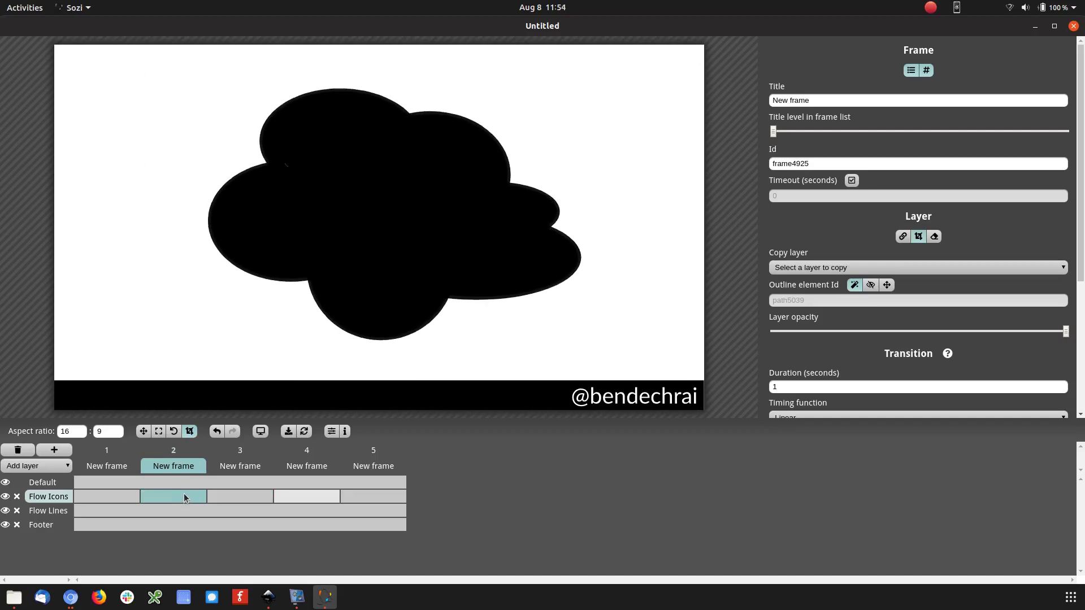
Move the third frame's upper and right Flow Icons clipping edges inward to just outside the icons, and replay the transition
left_click(242, 494)
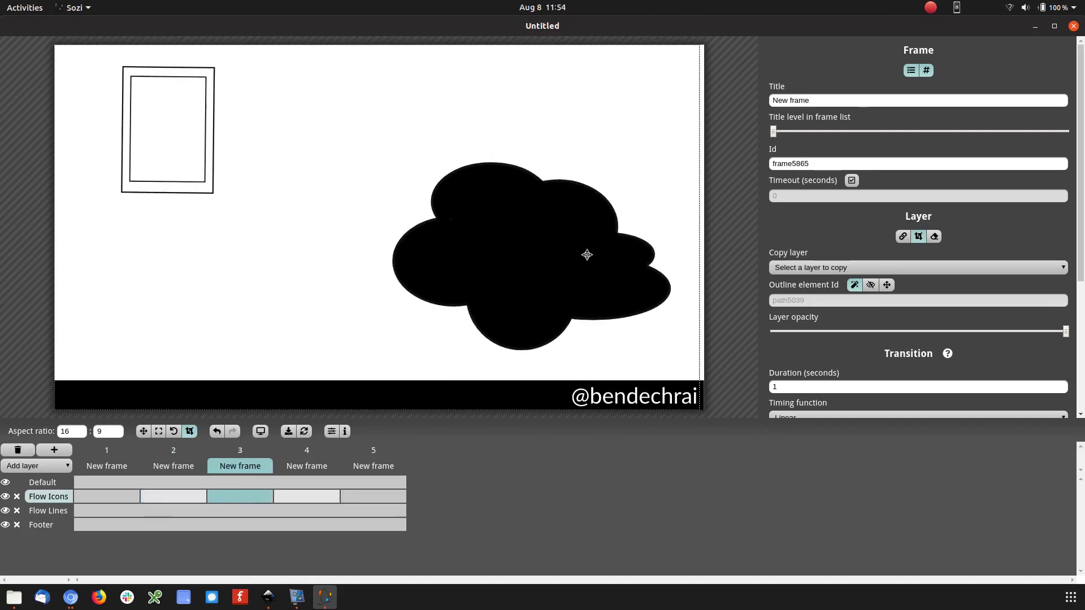
left_click_drag(660, 45, 658, 62)
left_click_drag(699, 100, 681, 112)
left_click(191, 496)
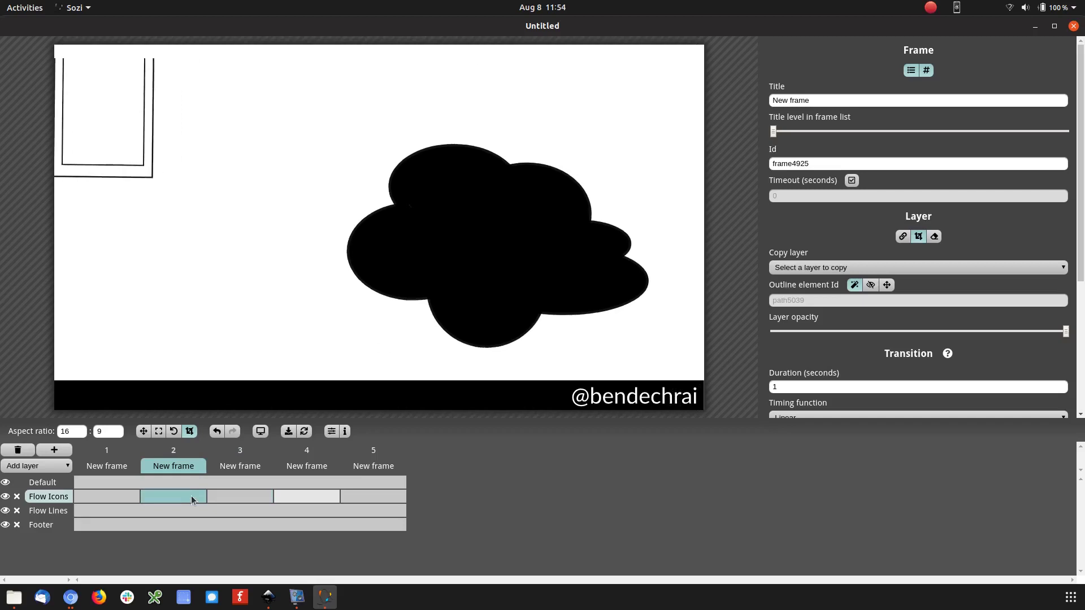
left_click(239, 495)
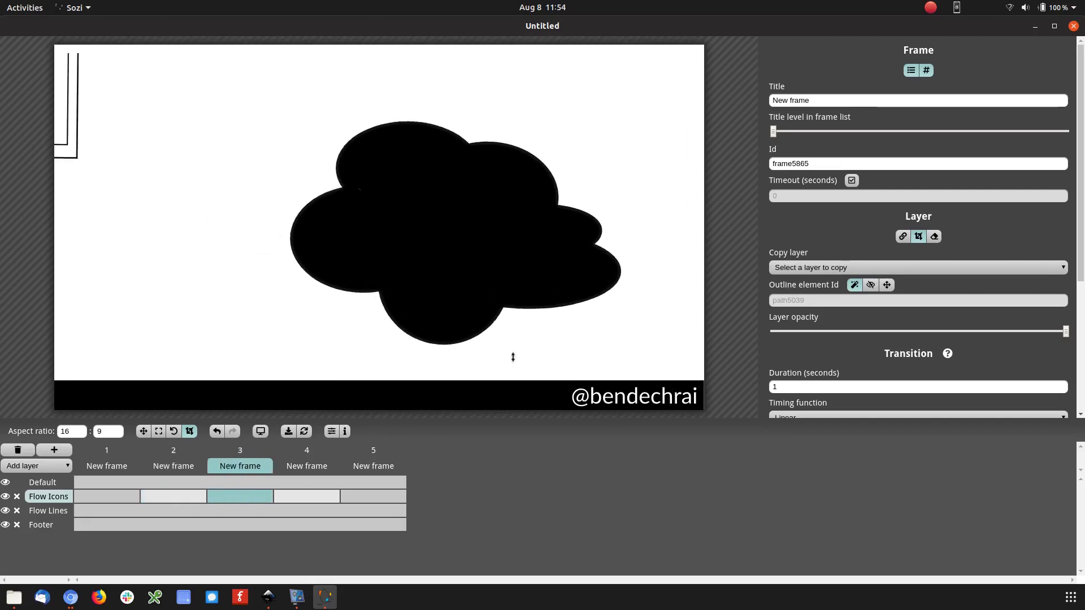
Tighten the second frame's upper and right Flow Icons clipping edges close to the cloud and check the transition with the third frame
left_click(192, 497)
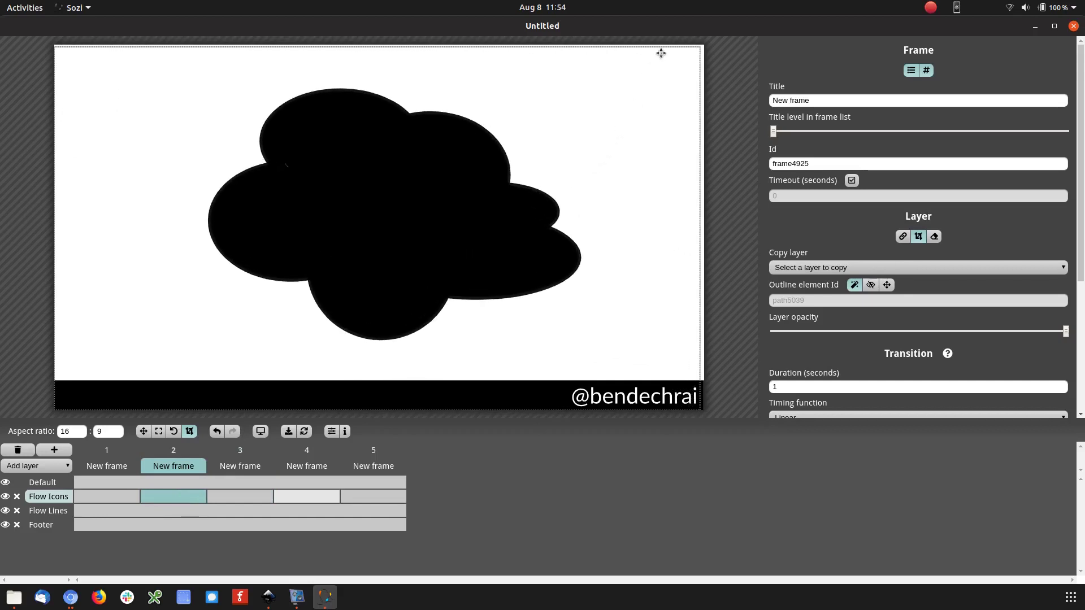
left_click_drag(662, 47, 593, 136)
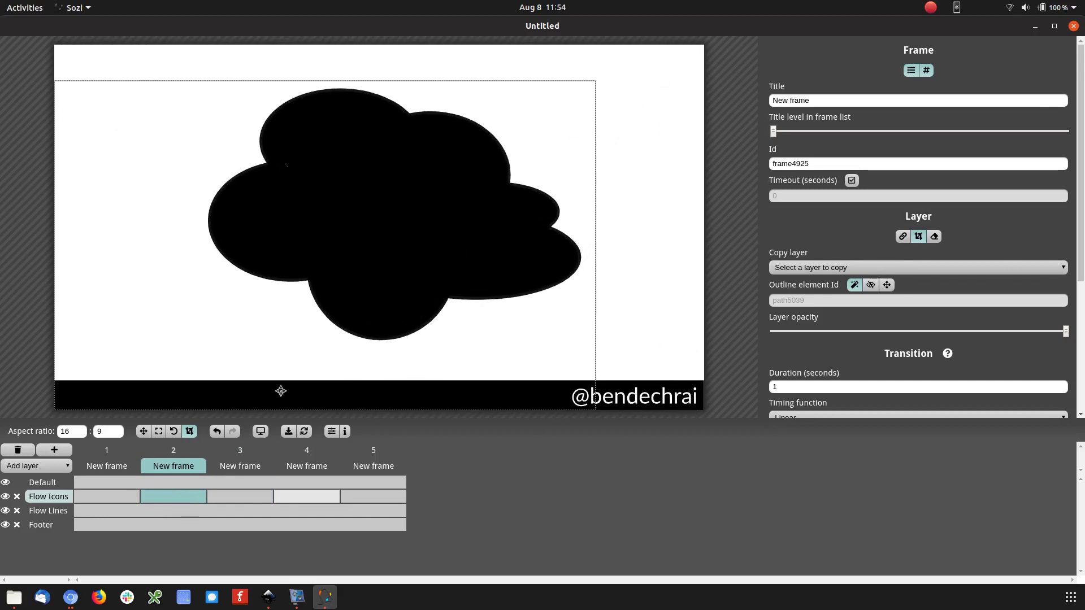
left_click(226, 493)
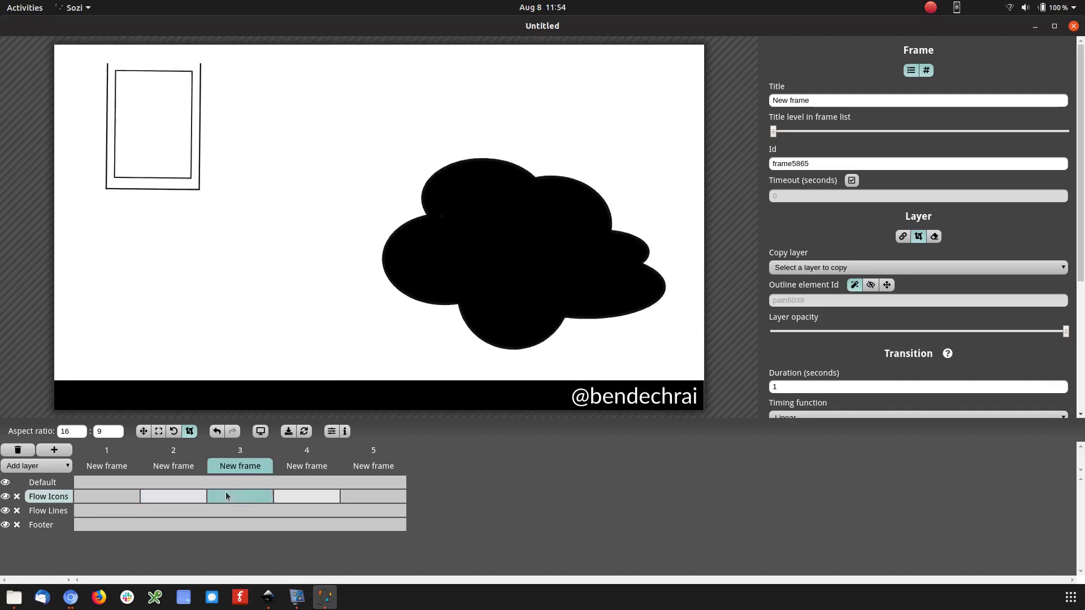
left_click(178, 496)
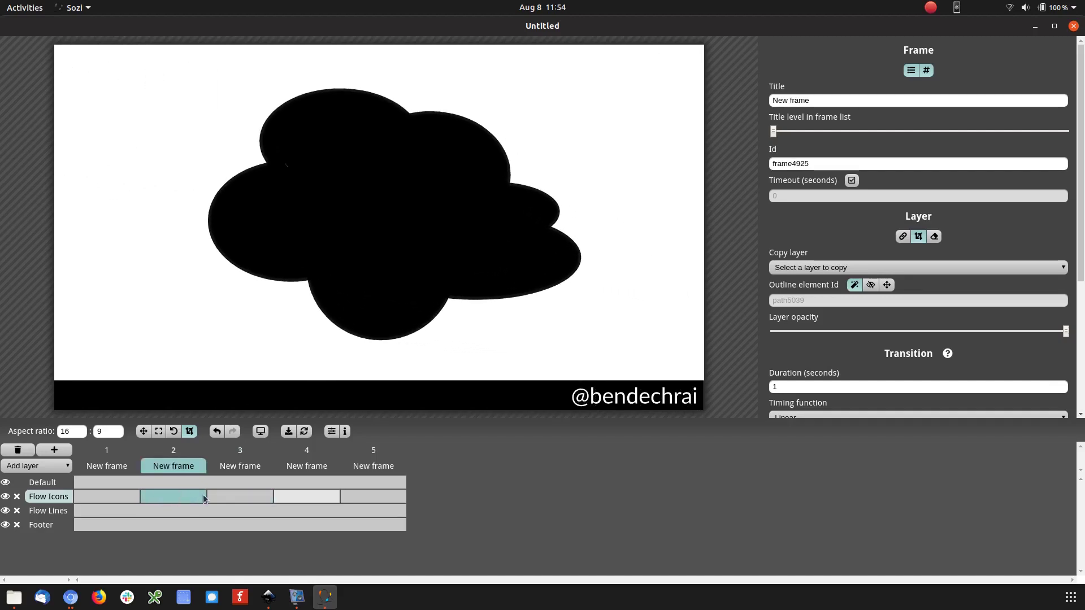
left_click(253, 499)
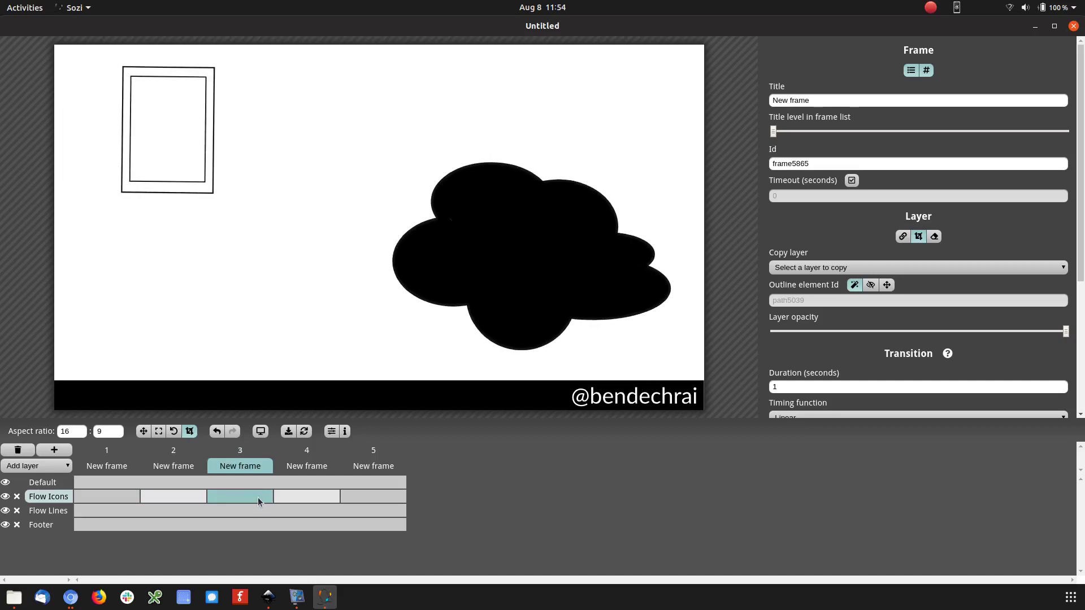
left_click(199, 500)
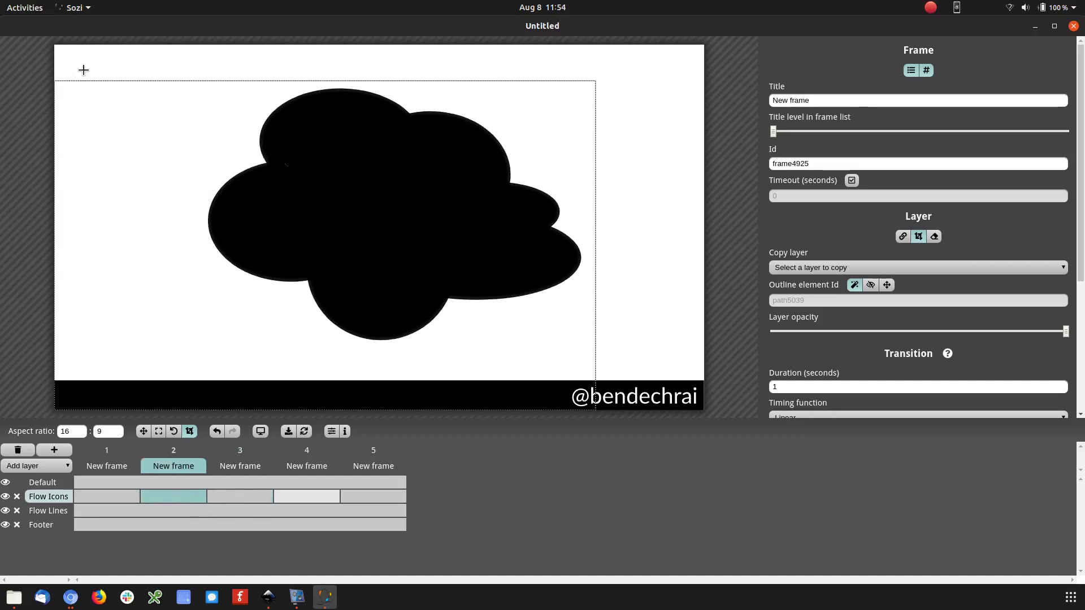
Raise the third frame's upper Flow Icons clipping edge to the frame's upper border and replay the transition from the second frame
left_click(230, 495)
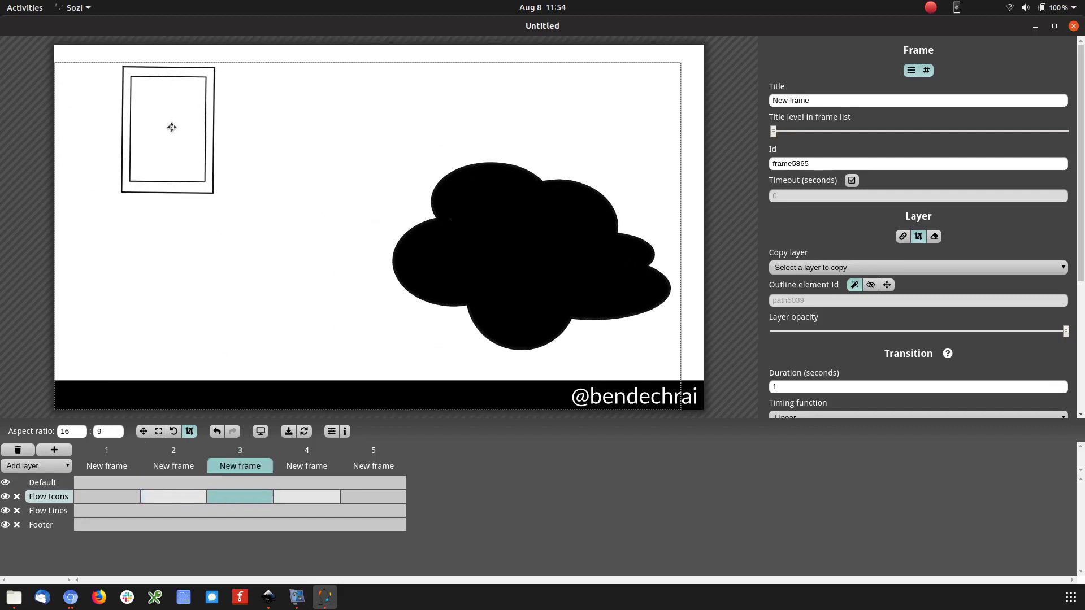
left_click_drag(228, 61, 234, 47)
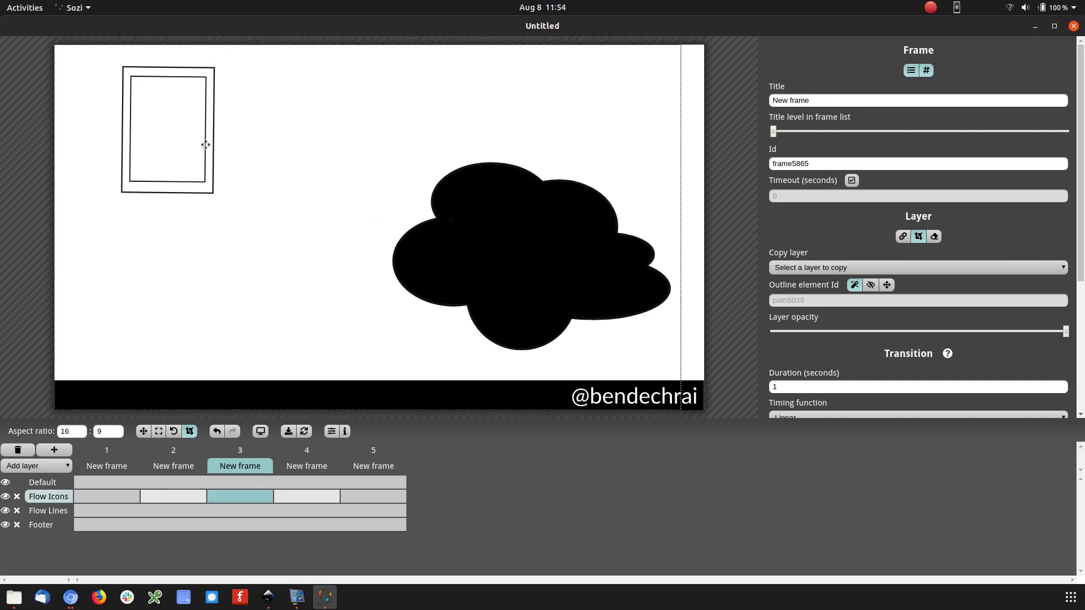
left_click(184, 494)
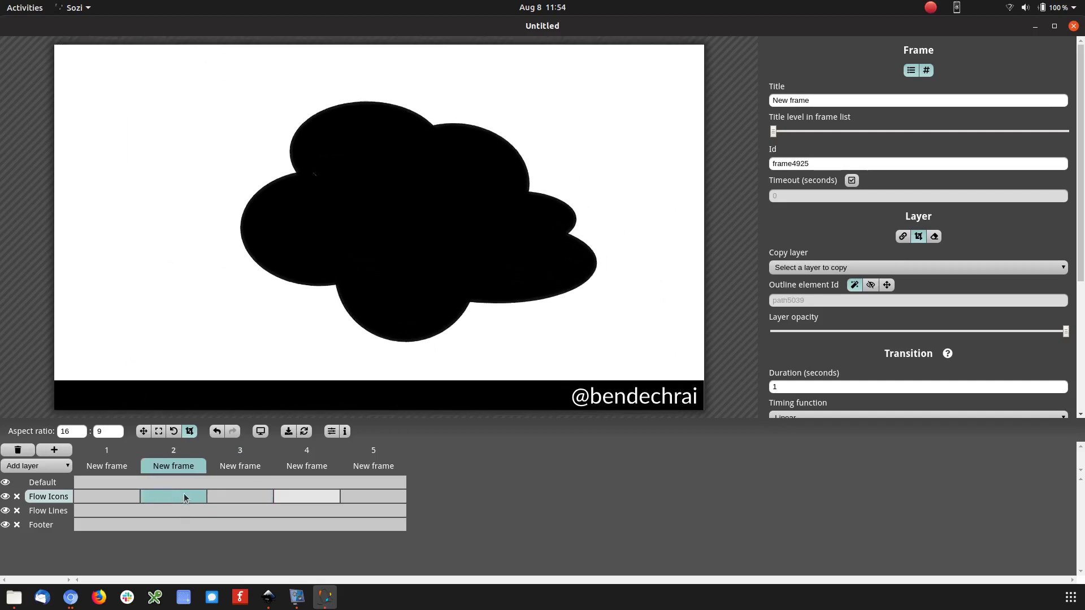
left_click(235, 496)
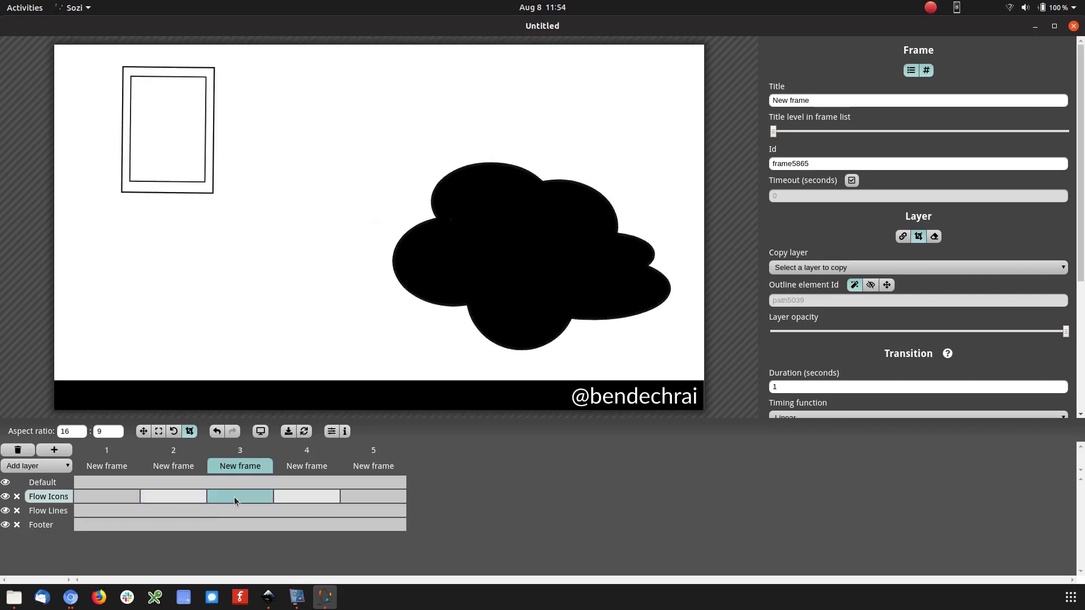
Raise the second frame's upper Flow Icons clipping edge to the frame's upper border and replay the transition with the third frame
left_click(178, 494)
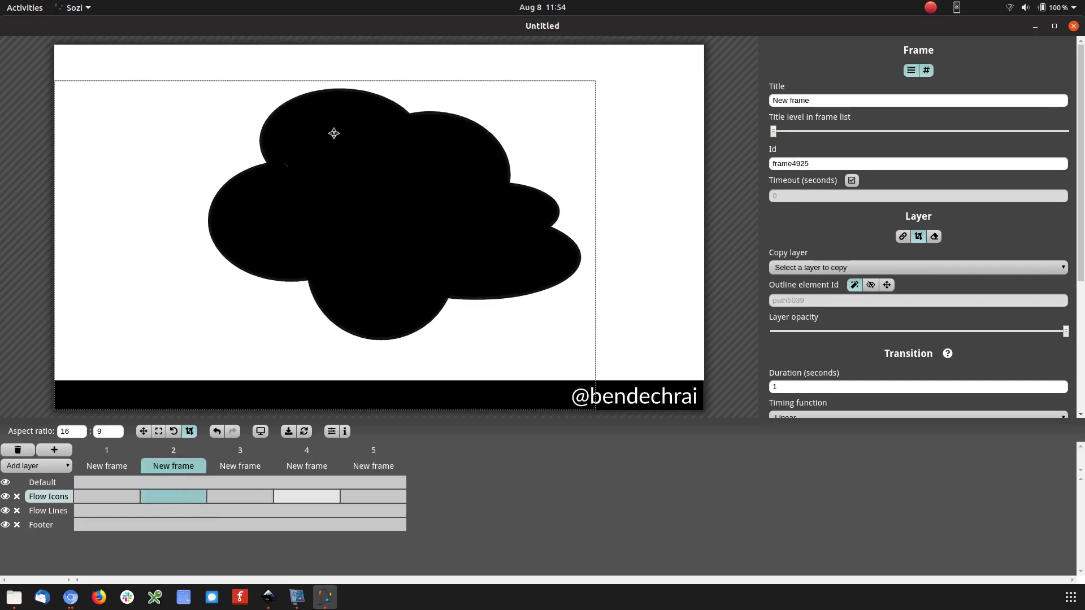
left_click_drag(340, 89, 334, 47)
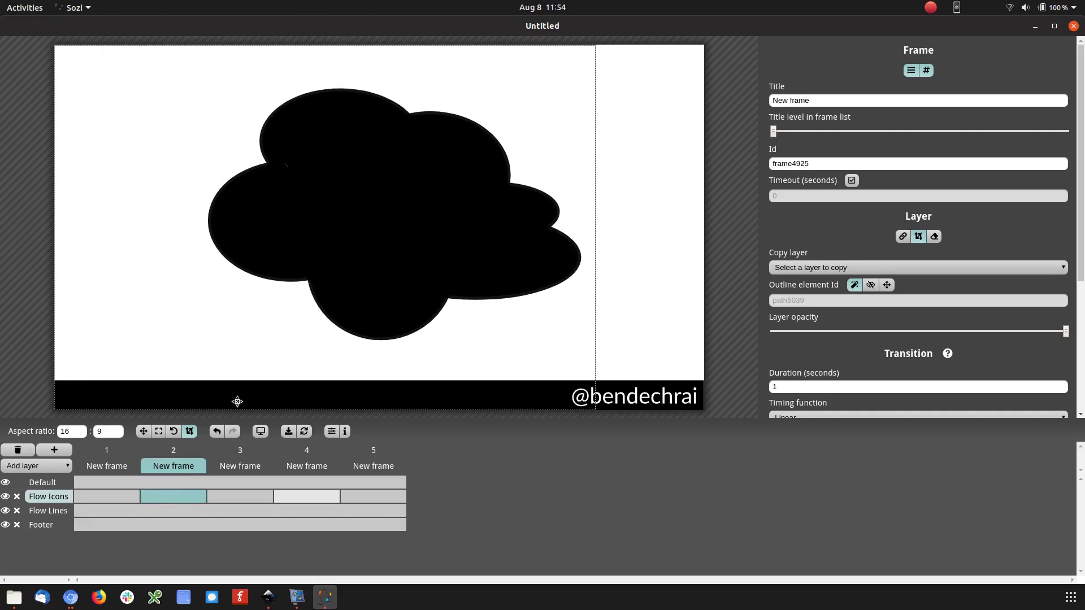
left_click(240, 494)
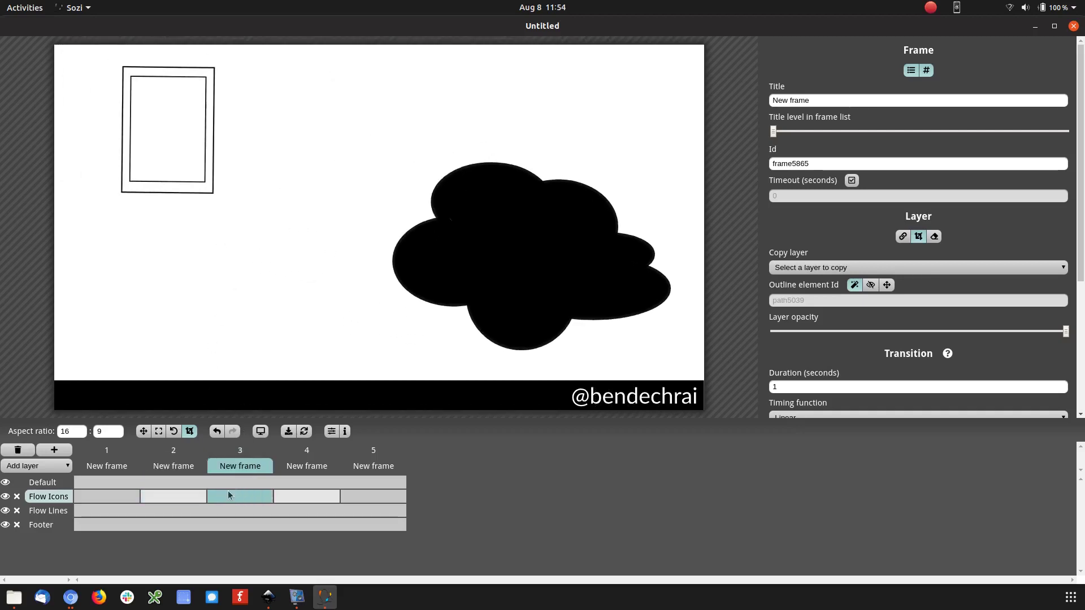
left_click(172, 499)
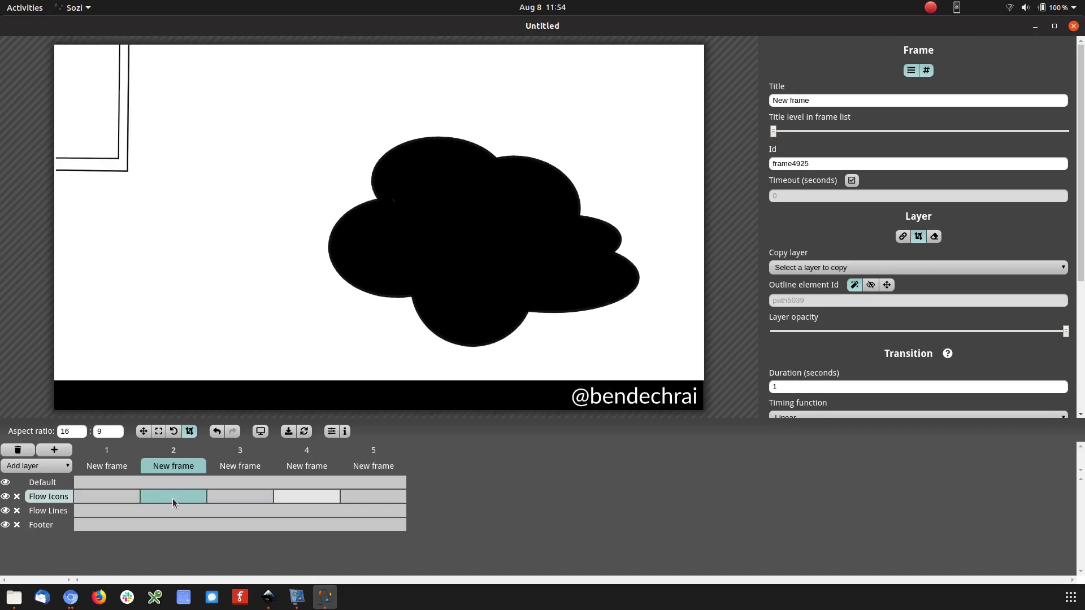
left_click(247, 497)
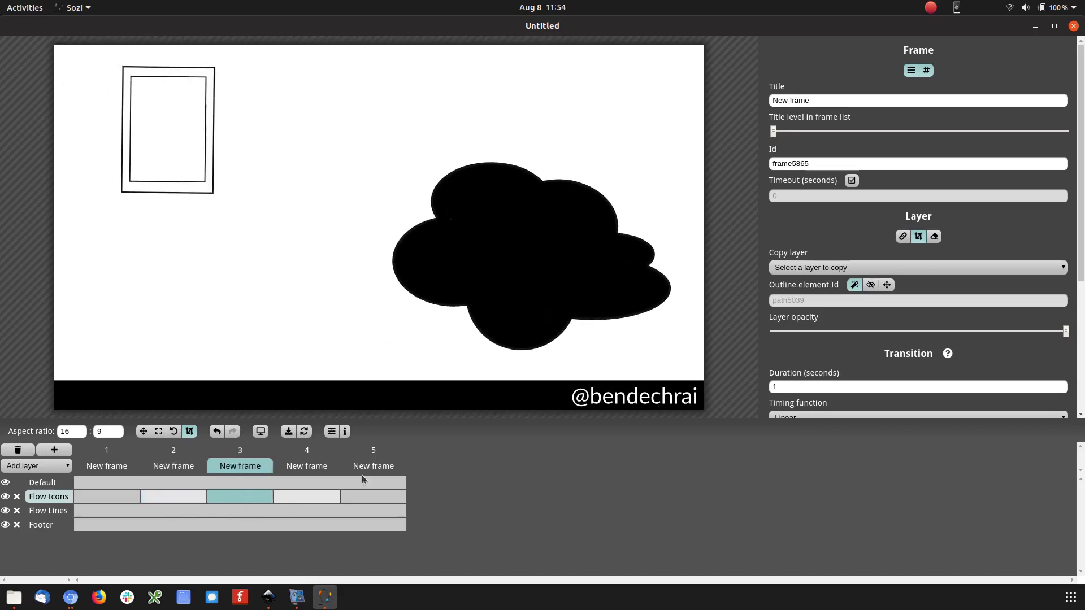
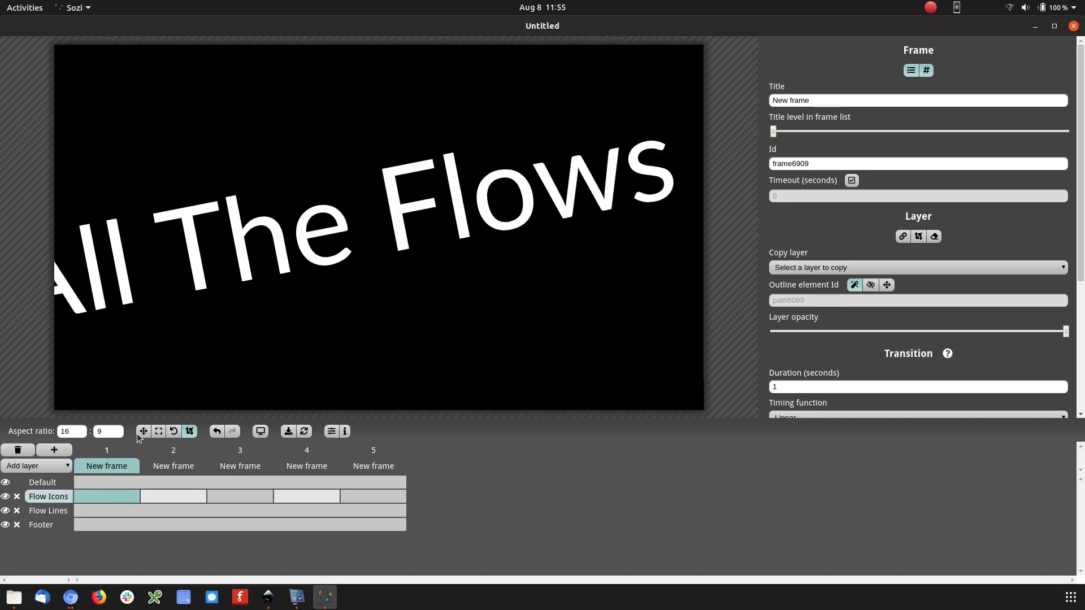
Zoom out and reposition the first frame so the whole All The Flows title fits, and check the transition with the second frame
scroll(267, 272, "down", 2)
scroll(251, 260, "down", 1)
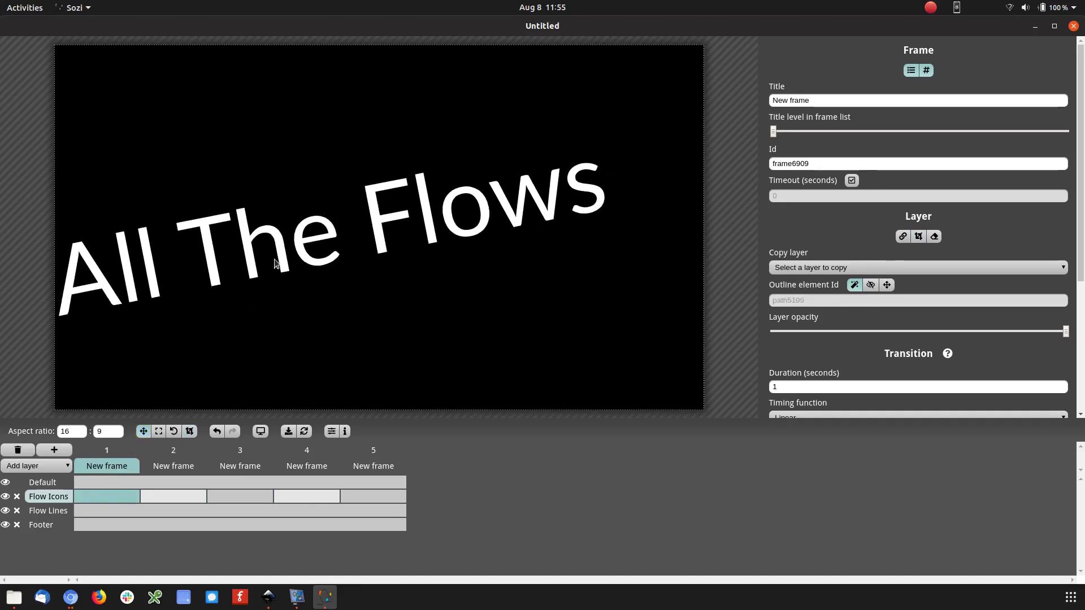
left_click_drag(251, 260, 310, 255)
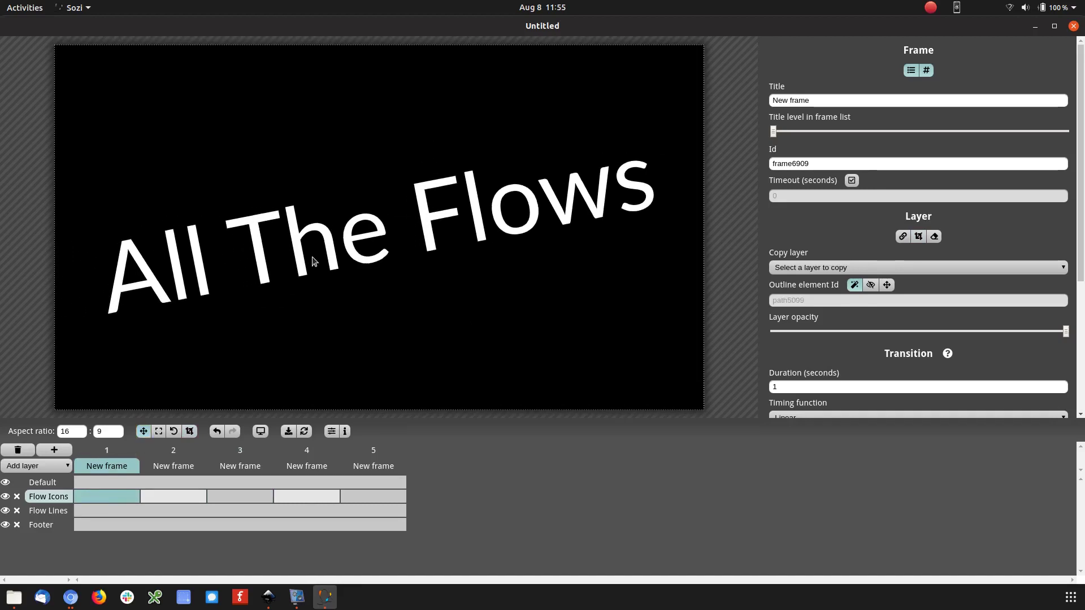
left_click(175, 495)
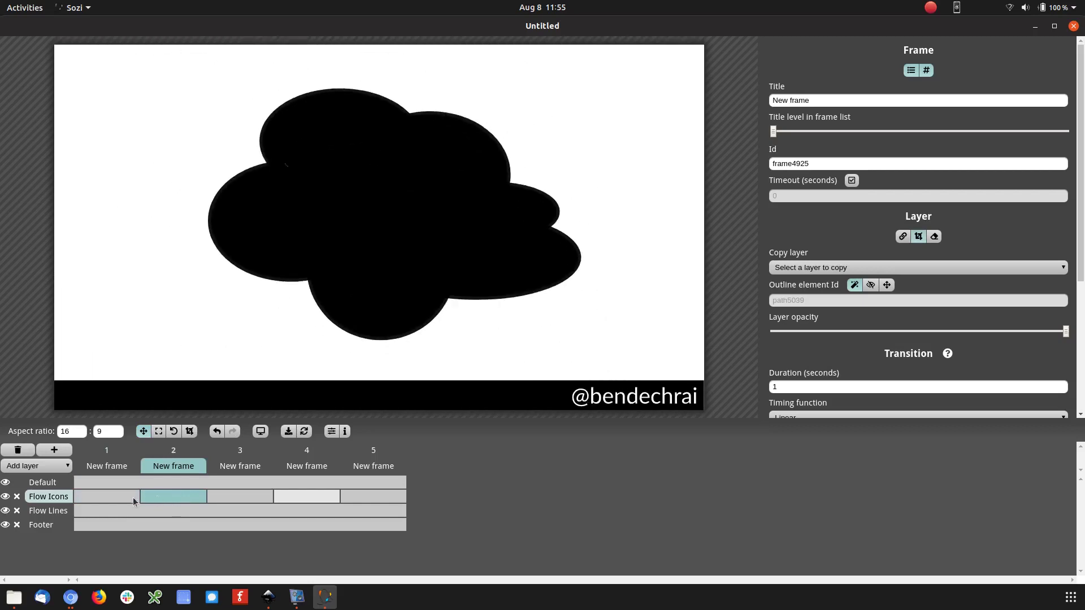
left_click(122, 499)
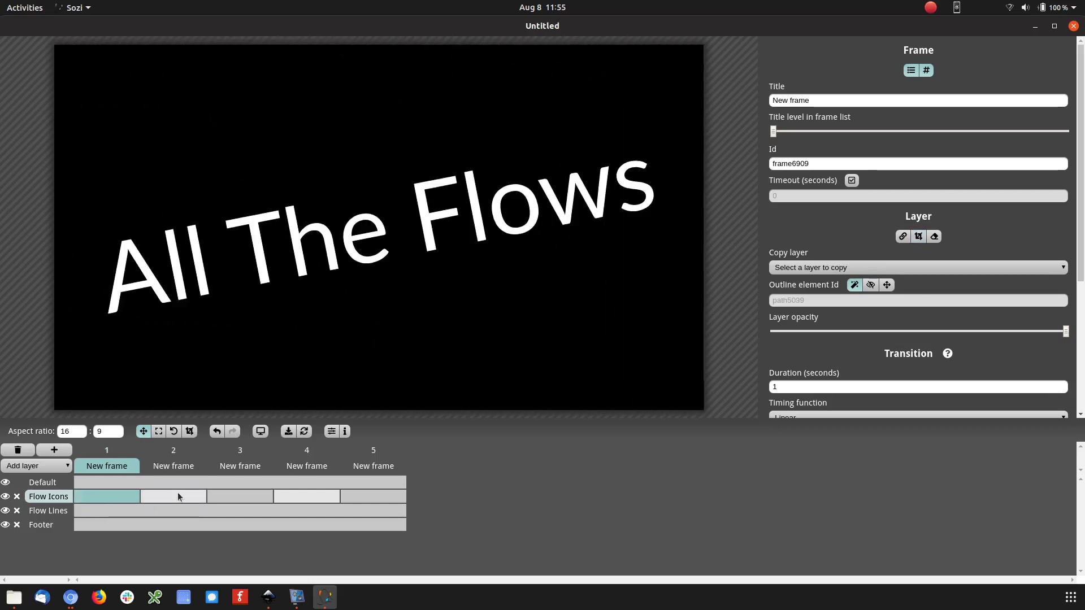
left_click(177, 493)
left_click(122, 495)
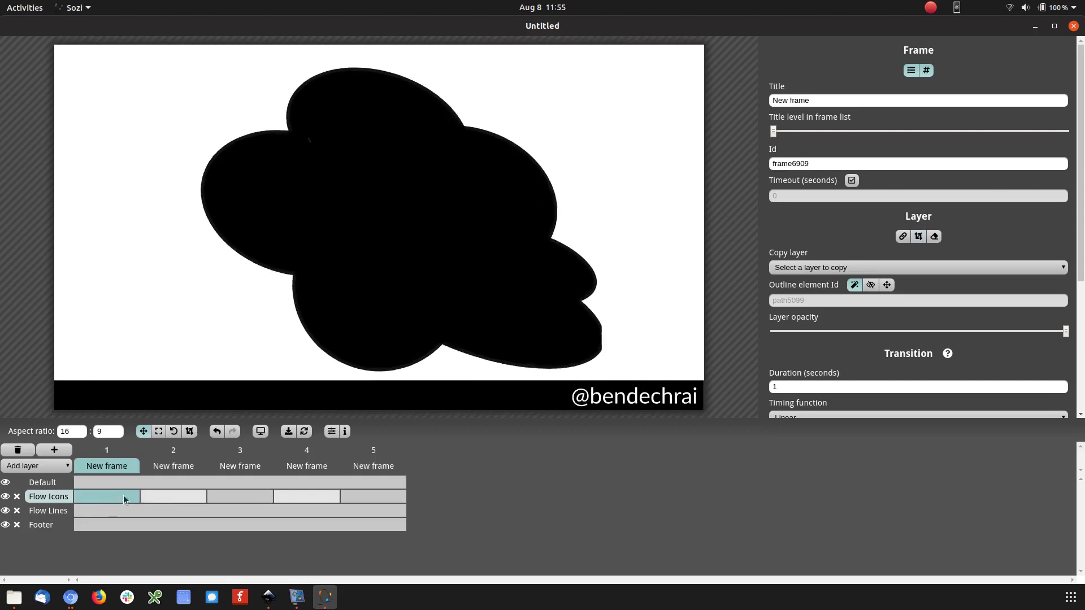
Extend the second frame's right Flow Icons clipping edge to the frame's right border and replay the transitions with the first and third frames
left_click(191, 494)
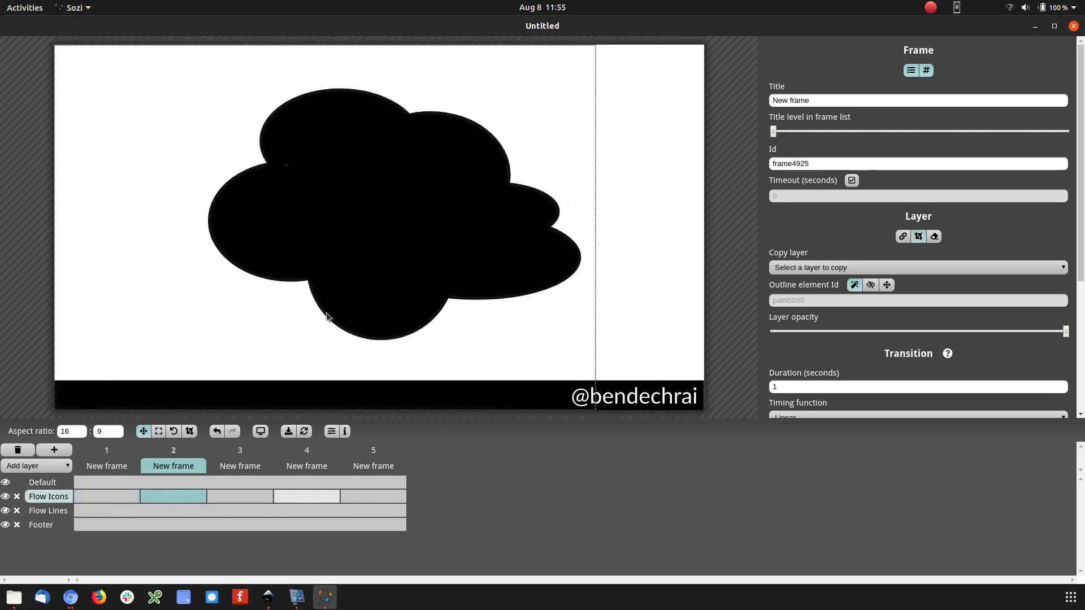
left_click(190, 431)
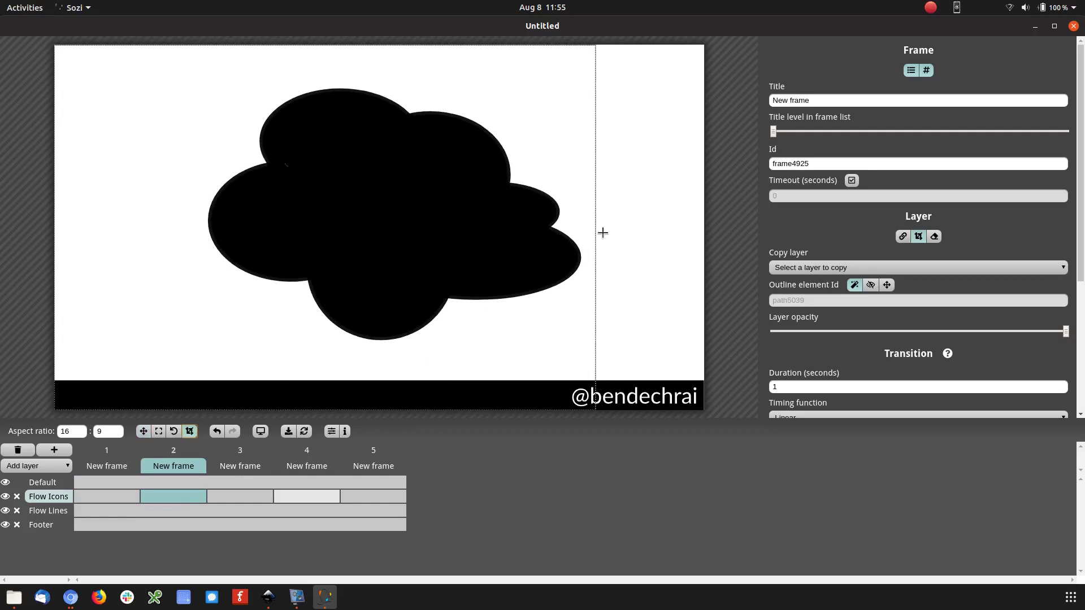
left_click_drag(596, 236, 705, 253)
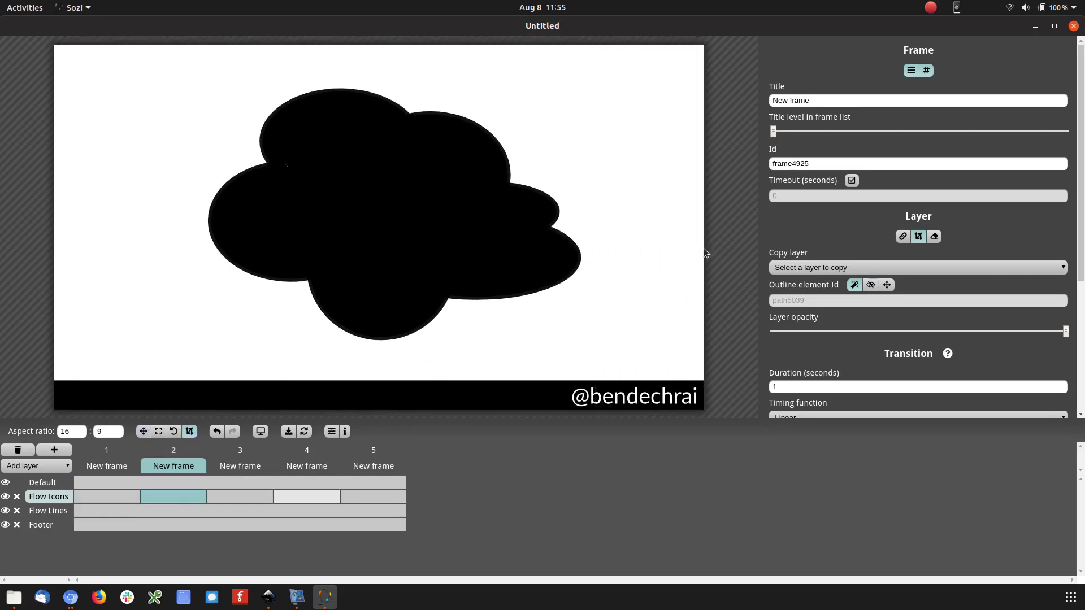
left_click(125, 494)
left_click(189, 495)
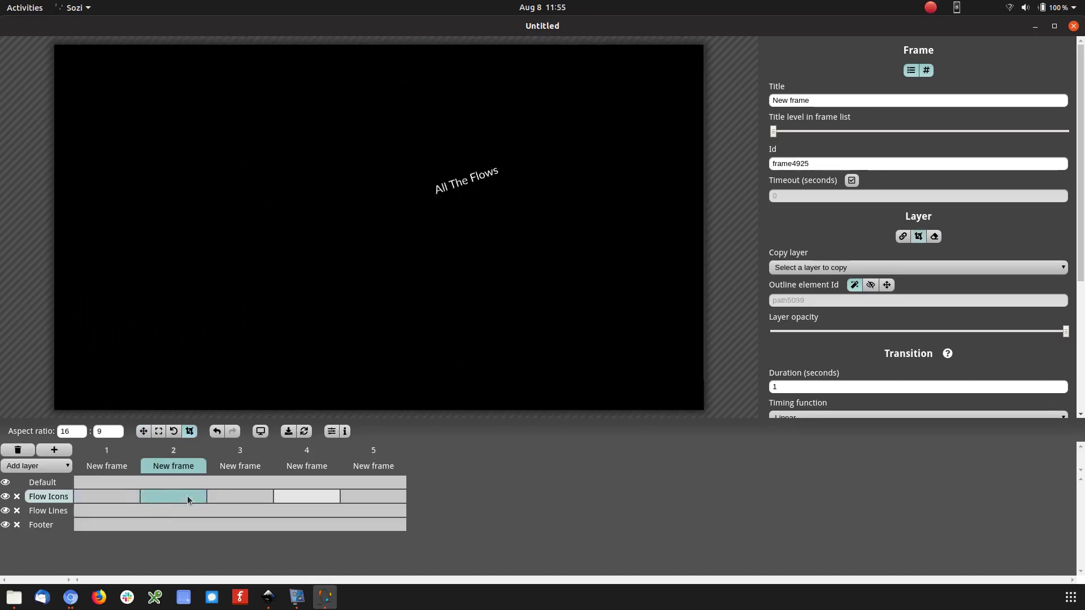
left_click(243, 501)
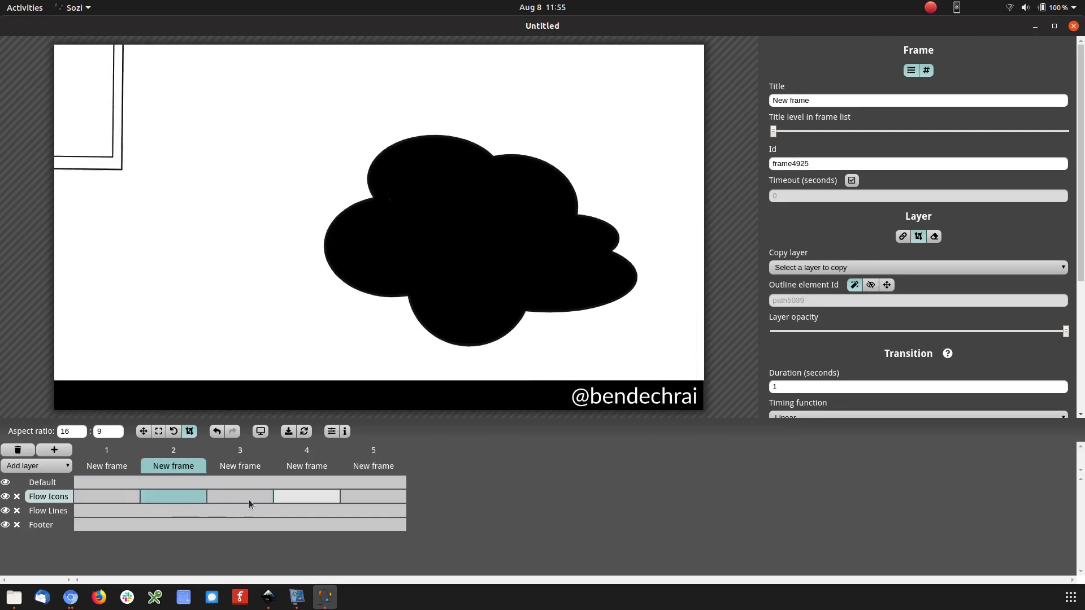
left_click(253, 497)
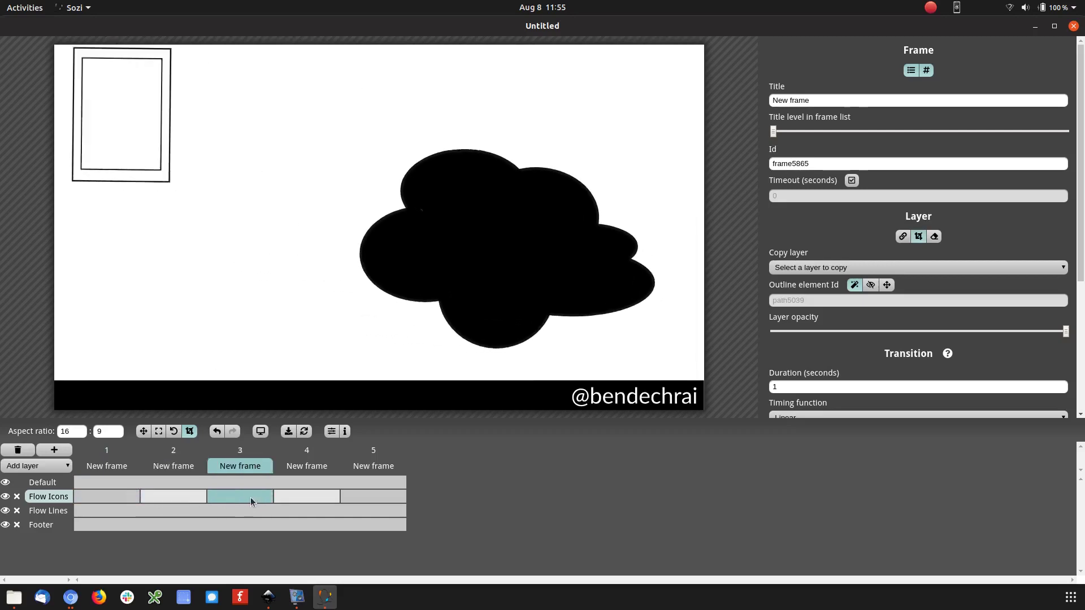
Save the presentation, and in Inkscape shift the two black bars together slightly to the right
key("ctrl+s")
key("alt+Tab")
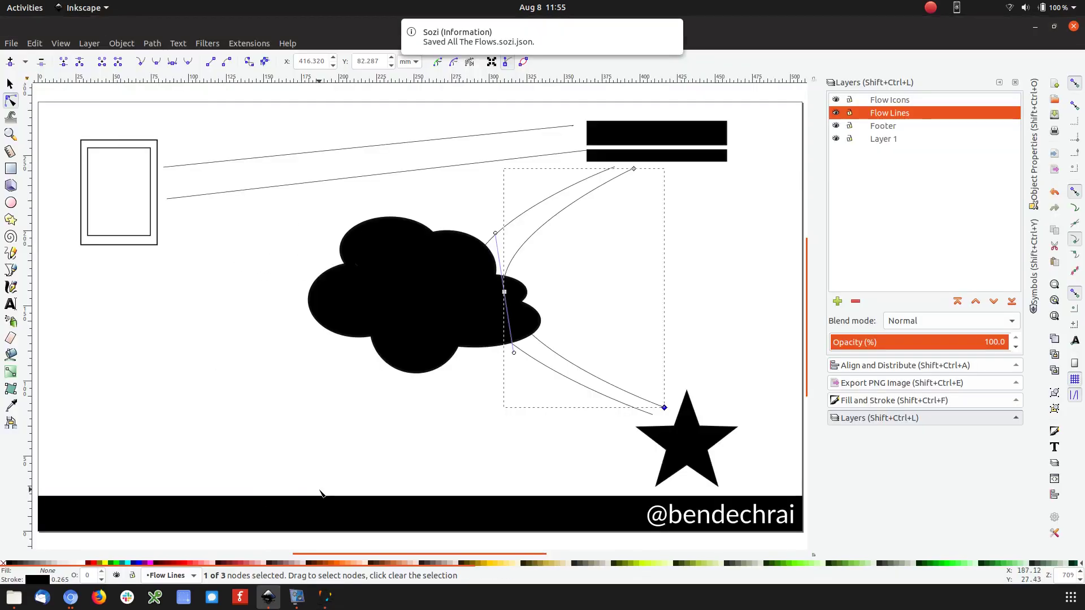
key("s")
left_click_drag(761, 105, 537, 179)
left_click_drag(653, 131, 680, 136)
Extend the right ends of the two straight flow lines to the left edges of the shifted black bars
left_click(592, 154)
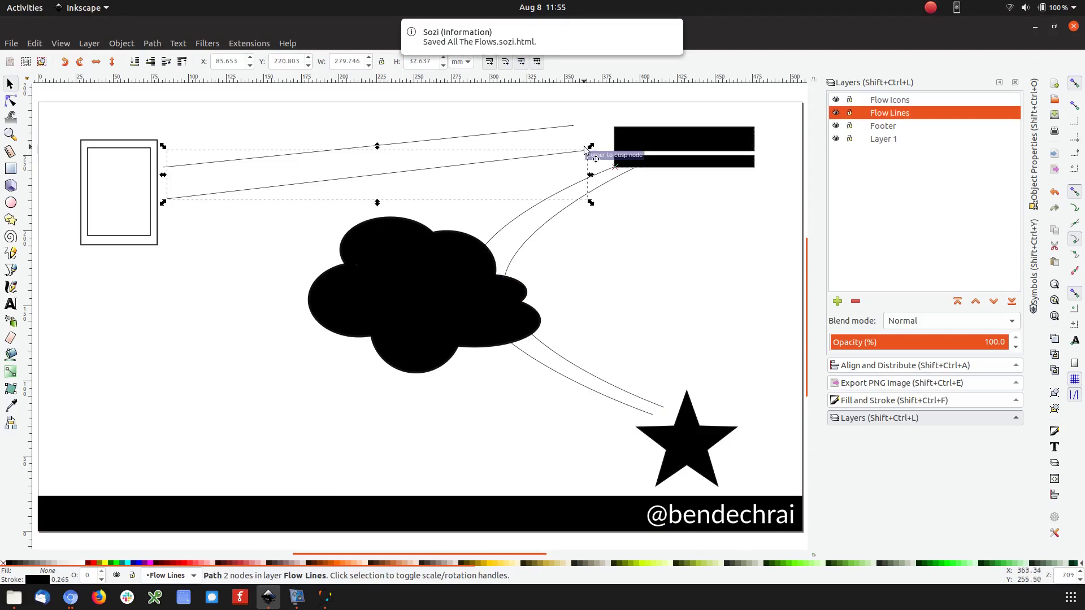
key("n")
left_click_drag(589, 157, 615, 158)
left_click(574, 127)
left_click_drag(574, 128, 614, 128)
left_click(574, 128)
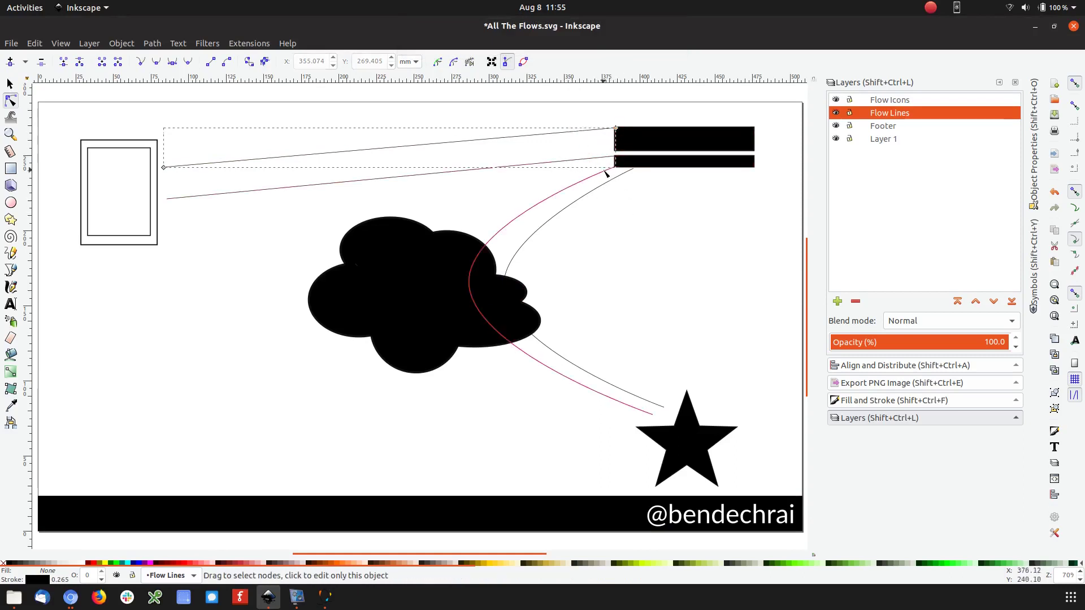
Move the upper end nodes of both curved flow lines to the right, just below the lower black bar
left_click(631, 166)
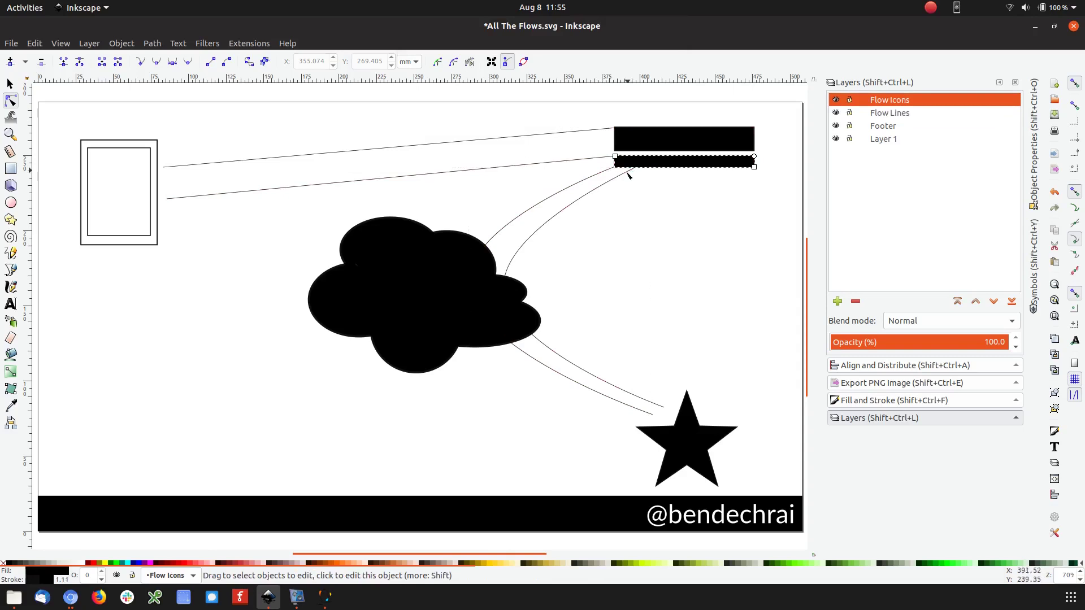
left_click(632, 173)
mouse_move(634, 173)
left_mouse_down()
mouse_move(659, 176)
mouse_move(633, 177)
left_mouse_up()
left_click(605, 171)
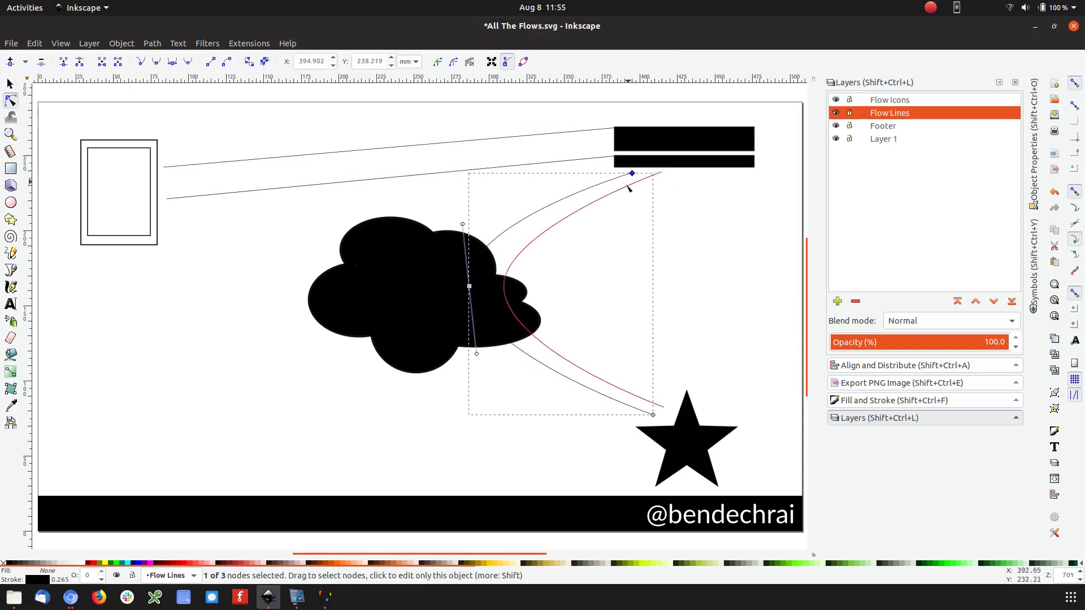
left_click(727, 234)
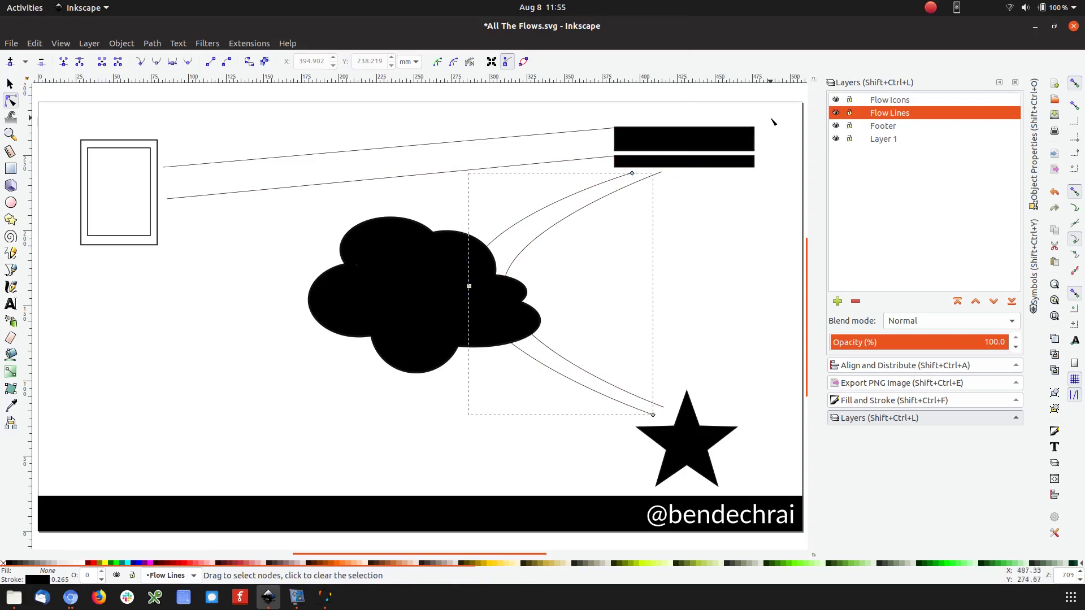
Nudge the black bars slightly farther right and save the drawing
key("s")
left_click(645, 140)
key("Right")
key("Right")
key("Right")
key("Right")
key("Right")
key("Right")
left_click(740, 243)
key("ctrl+s")
Switch to Sozi and replay the Flow Icons transitions through the second, third, fourth and fifth frames
key("alt+Tab")
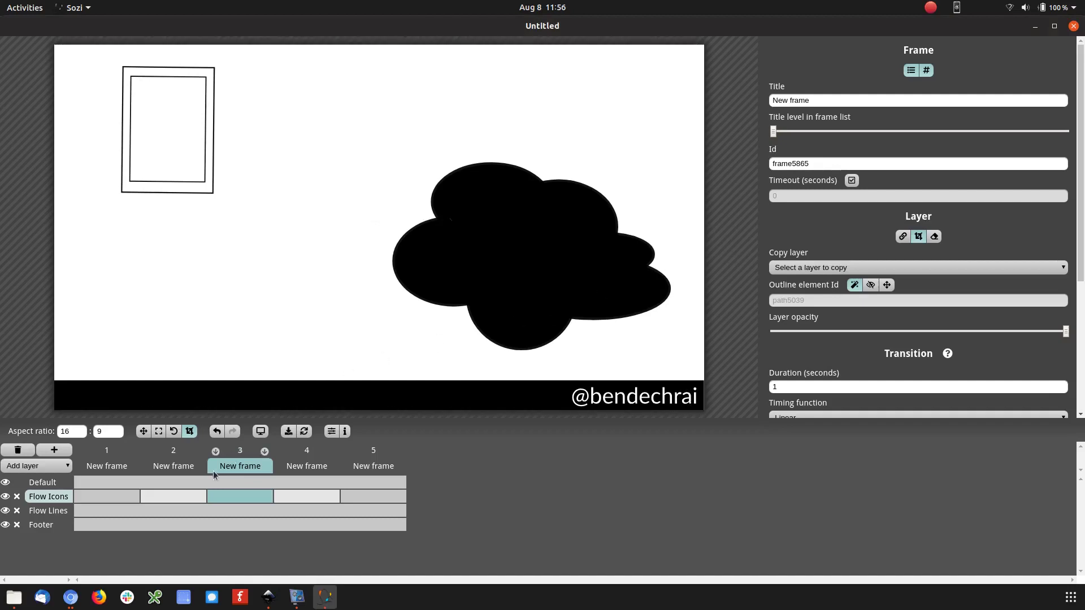
left_click(191, 496)
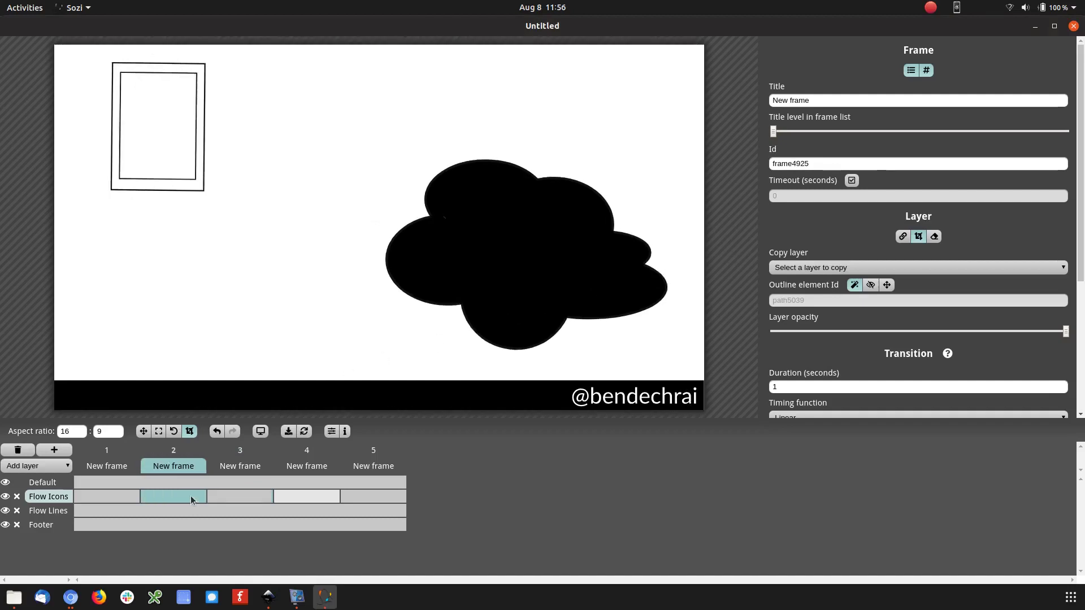
left_click(245, 493)
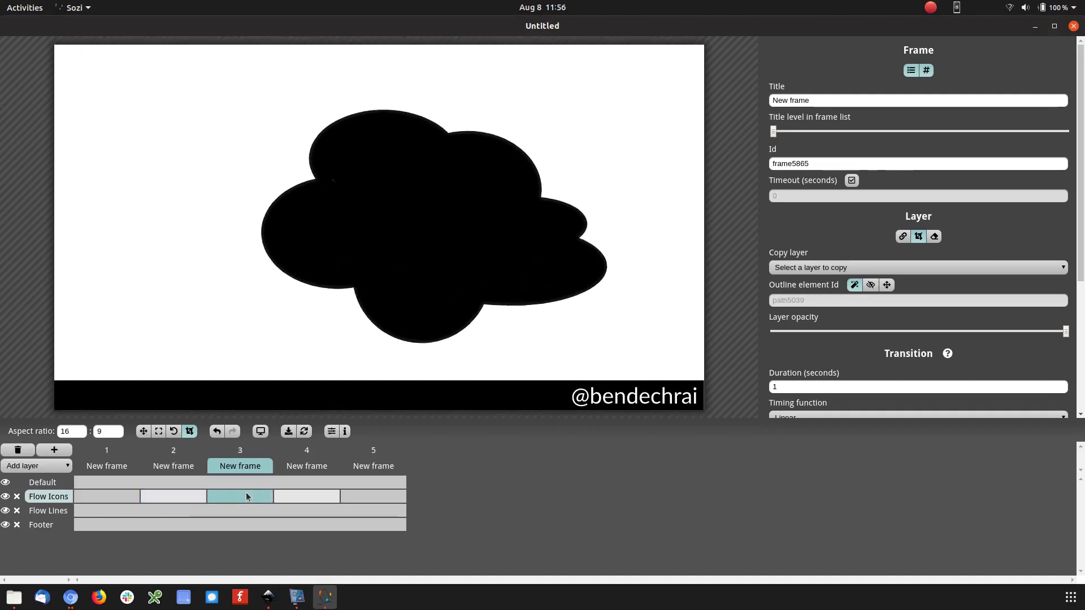
left_click(313, 498)
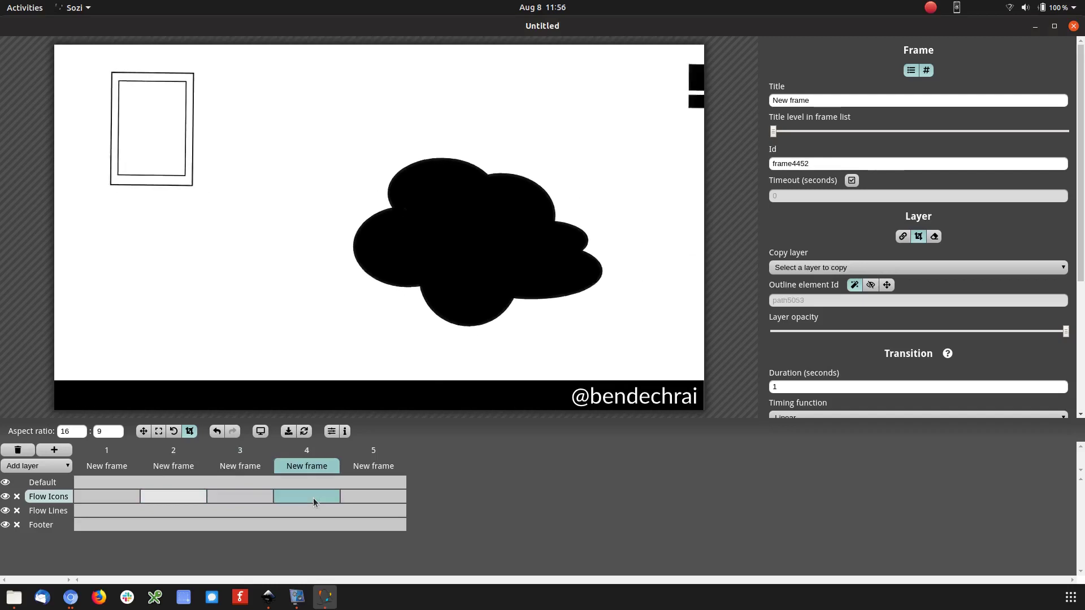
left_click(358, 496)
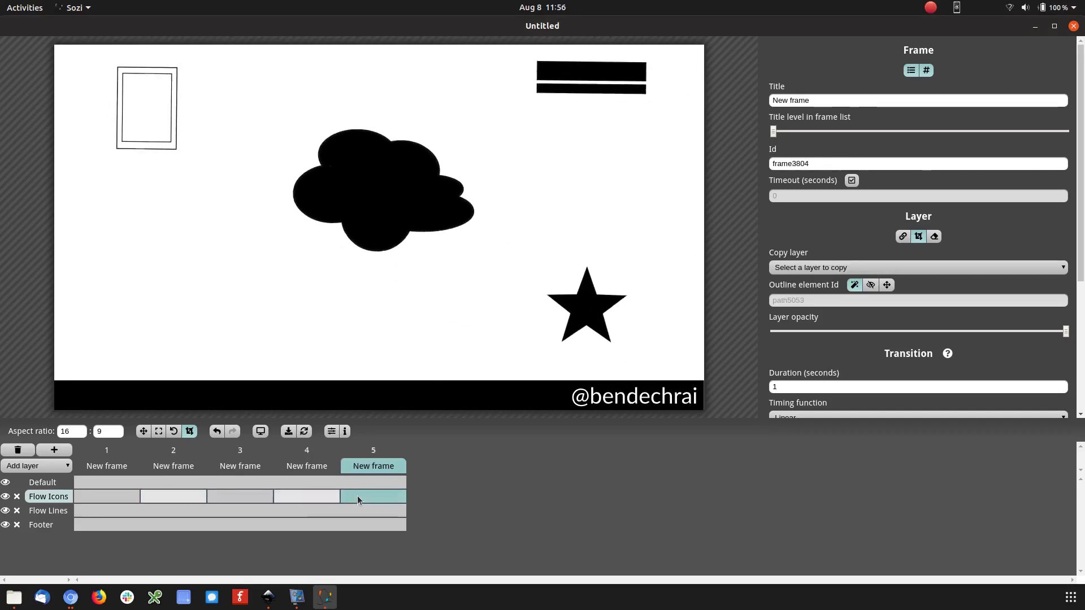
Shift the Flow Icons view in the fourth frame slightly left and down so both black bars sit inside the frame
left_click(306, 497)
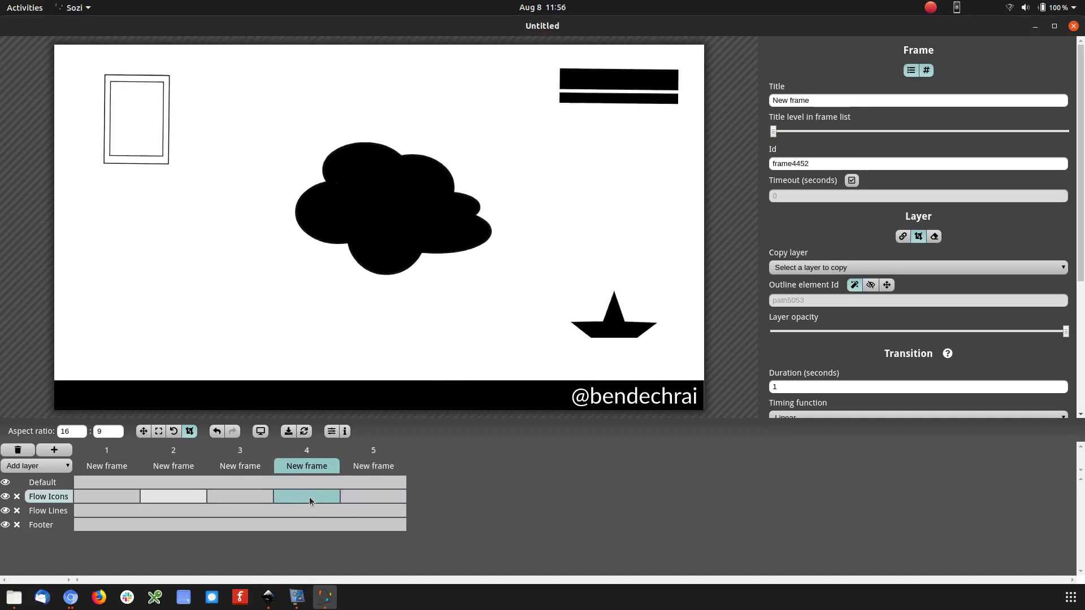
mouse_move(559, 189)
left_mouse_down()
mouse_move(541, 196)
mouse_move(555, 191)
left_mouse_up()
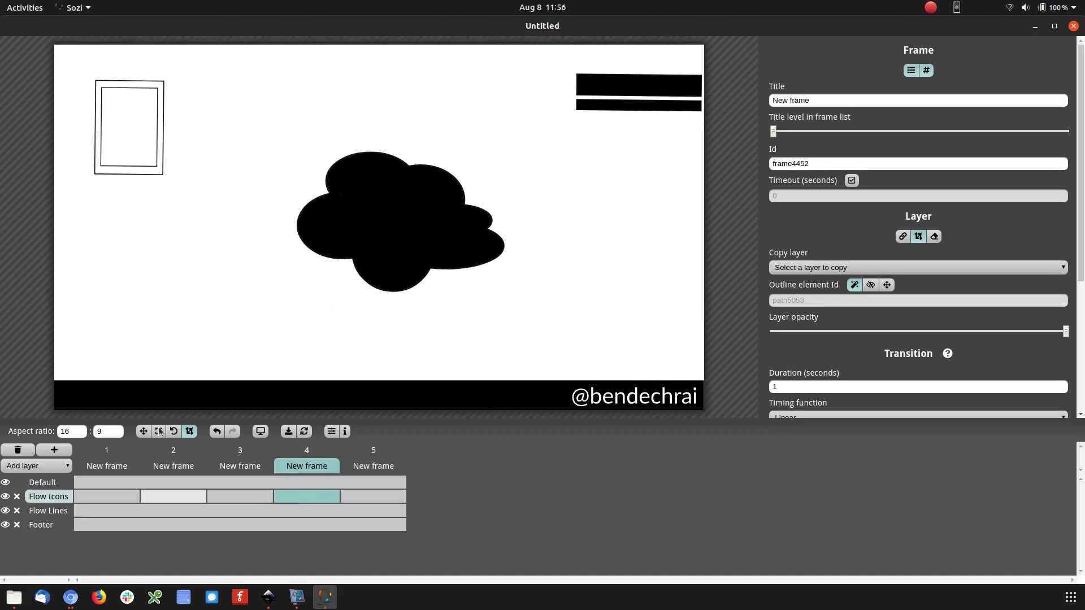
left_click_drag(386, 260, 366, 272)
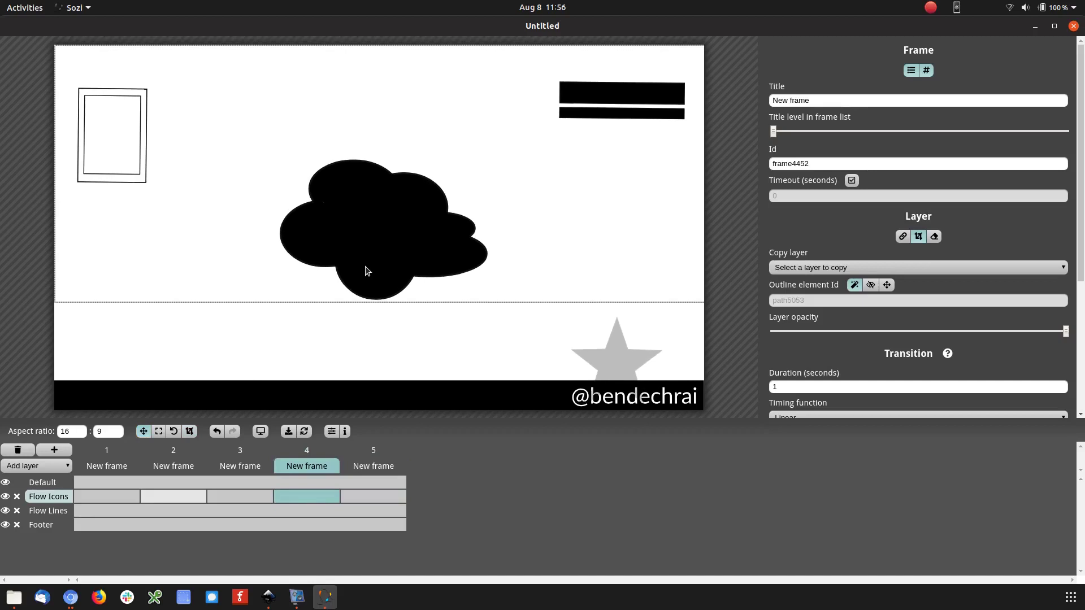
Replay the Flow Icons transitions from the third to the fifth frame and shift the fifth frame's icons slightly down
left_click(257, 494)
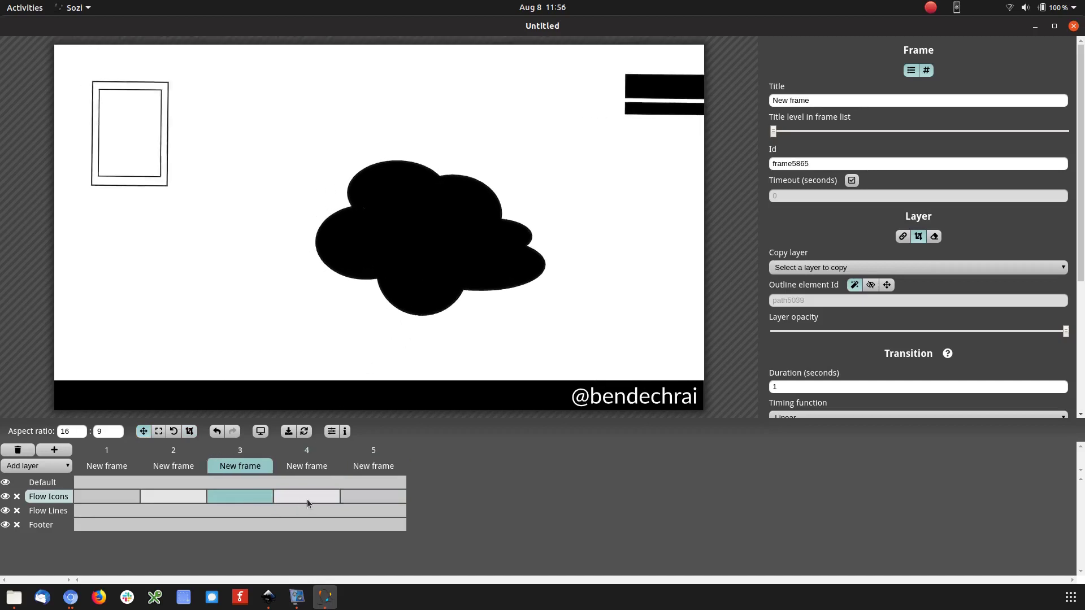
left_click(307, 500)
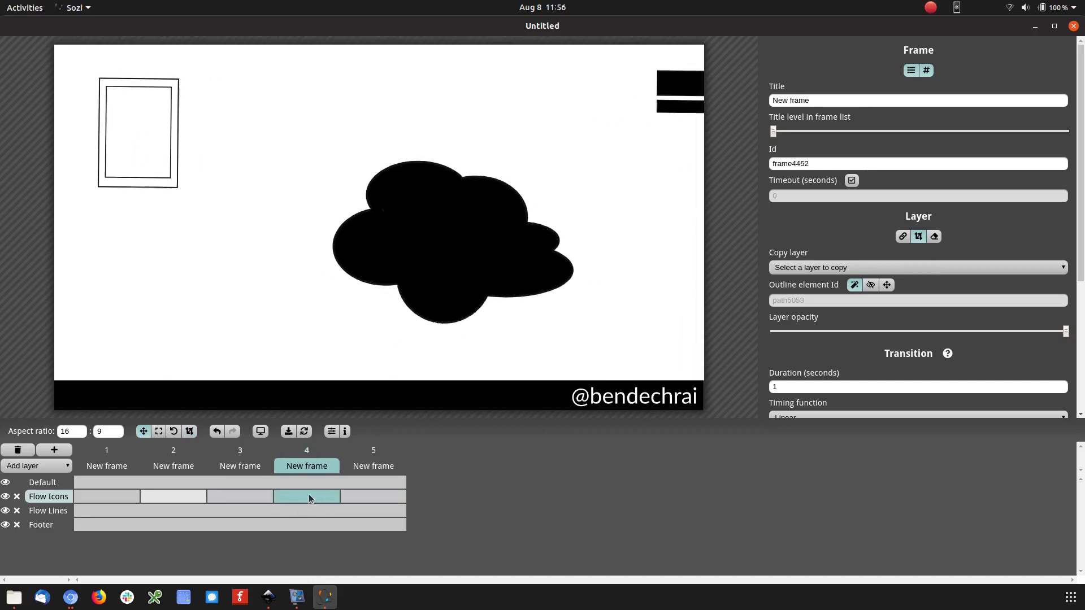
left_click(392, 496)
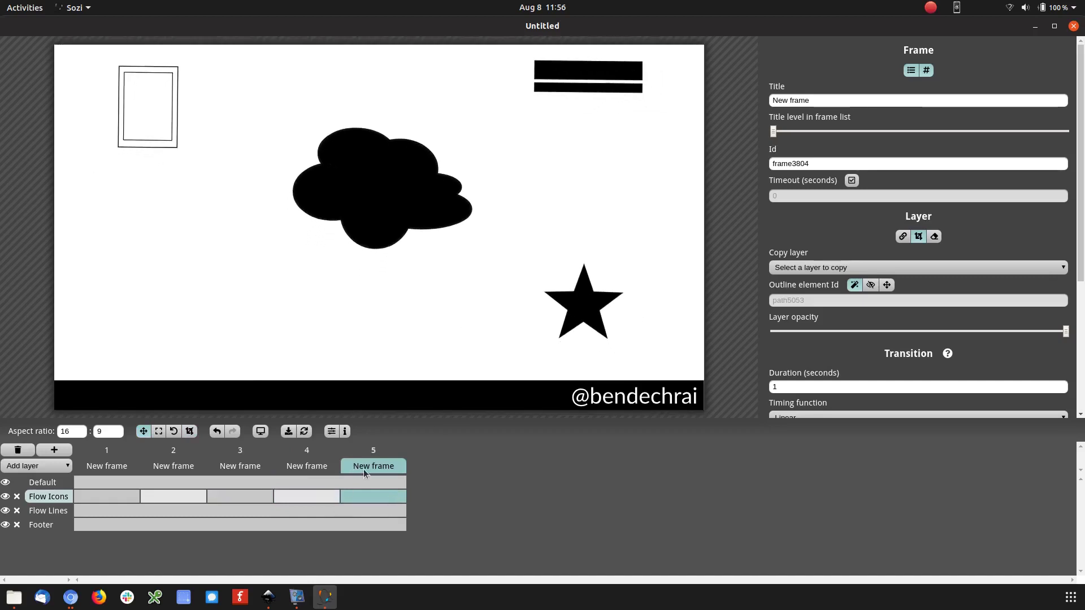
left_click_drag(363, 199, 365, 204)
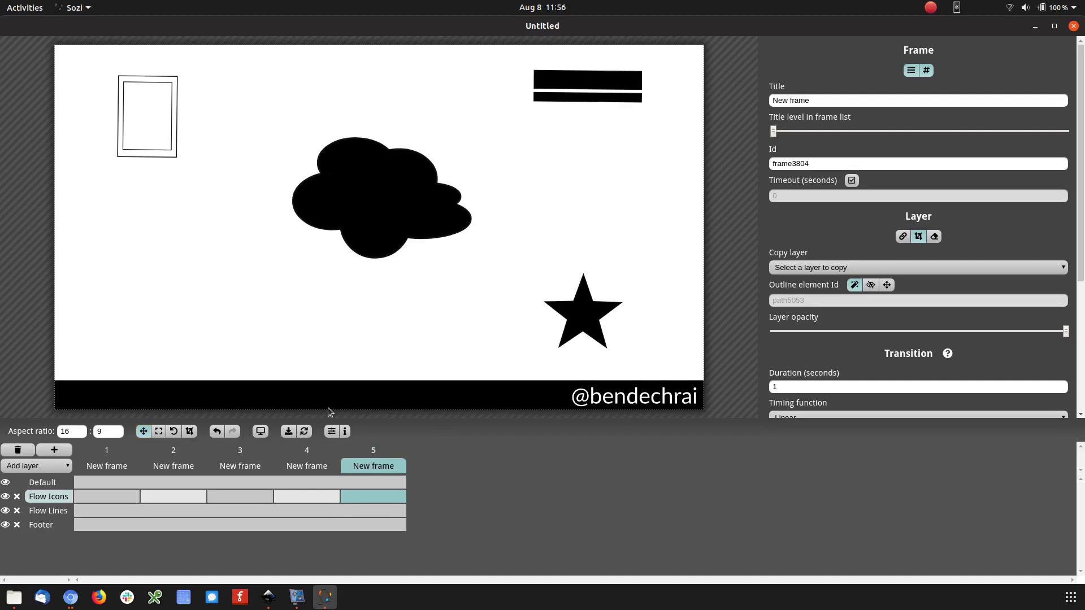
Add a sixth frame, select its Flow Lines layer and display the preferences
left_click(54, 451)
left_click(438, 511)
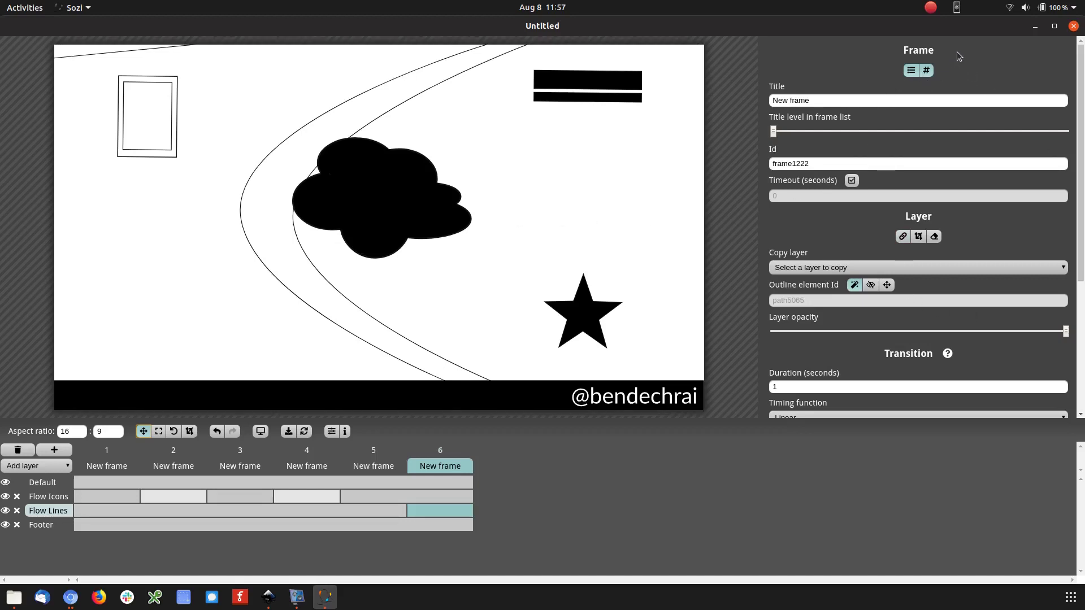
left_click_drag(1076, 149, 1083, 320)
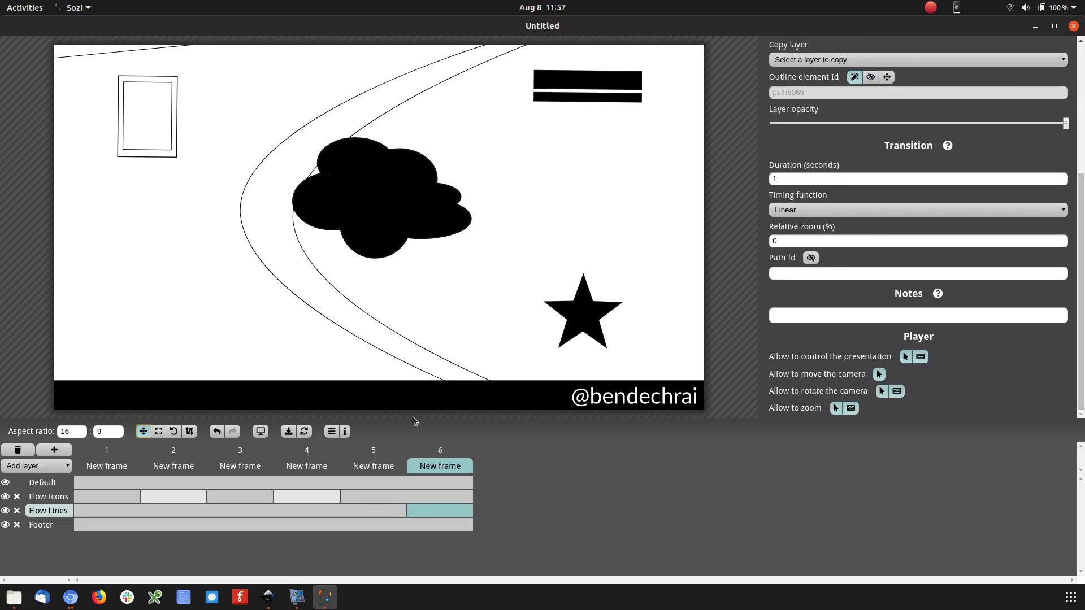
left_click(346, 432)
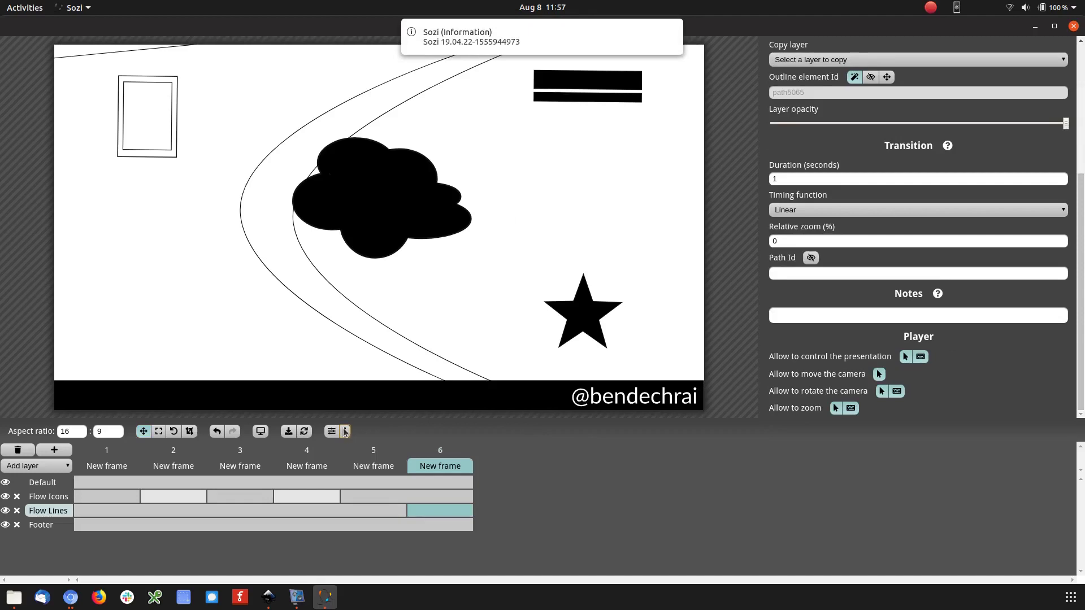
left_click(331, 433)
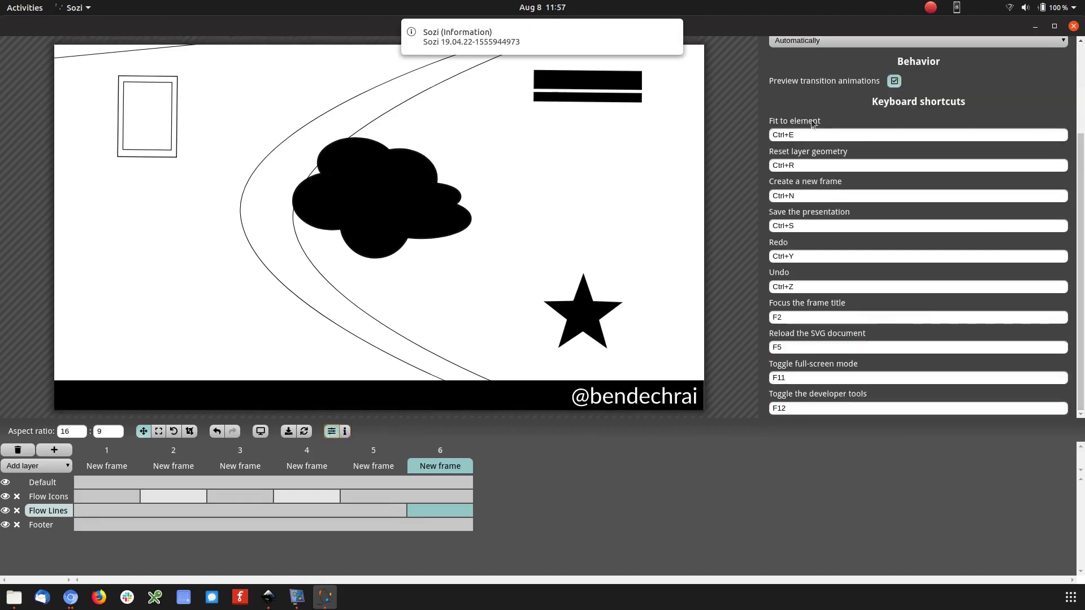
Shrink and reposition the Flow Lines in the sixth frame so they link the rectangle, black bars and star around the cloud
scroll(256, 235, "down", 3)
scroll(255, 235, "down", 2)
left_click_drag(249, 230, 408, 202)
scroll(408, 203, "up", 2)
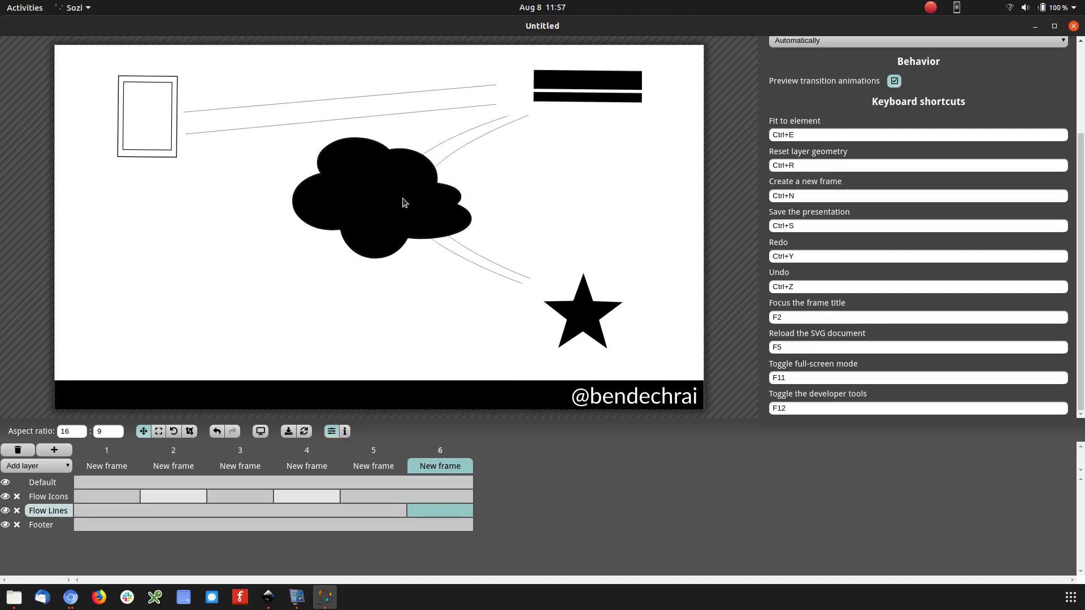
left_click_drag(463, 263, 485, 263)
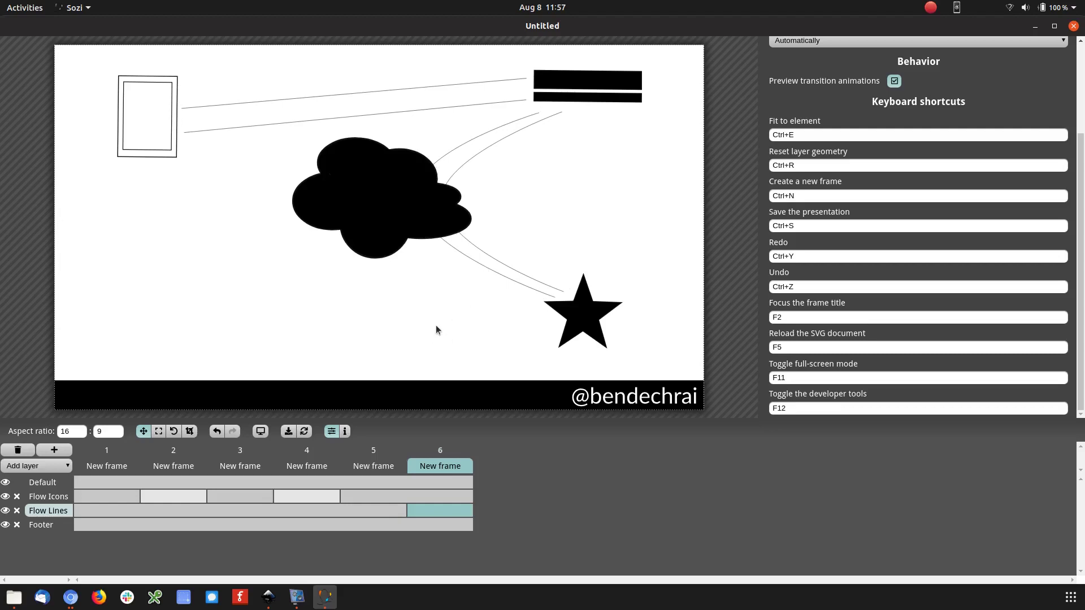
Replay the Flow Lines transition from the fifth to the sixth frame and look through the preferences
left_click(388, 513)
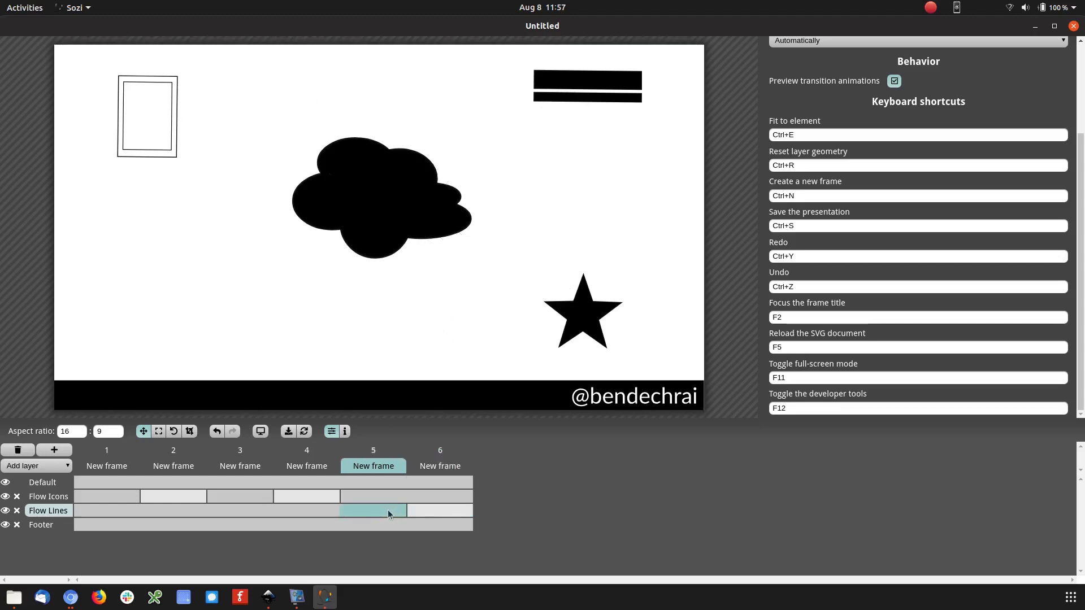
left_click(440, 517)
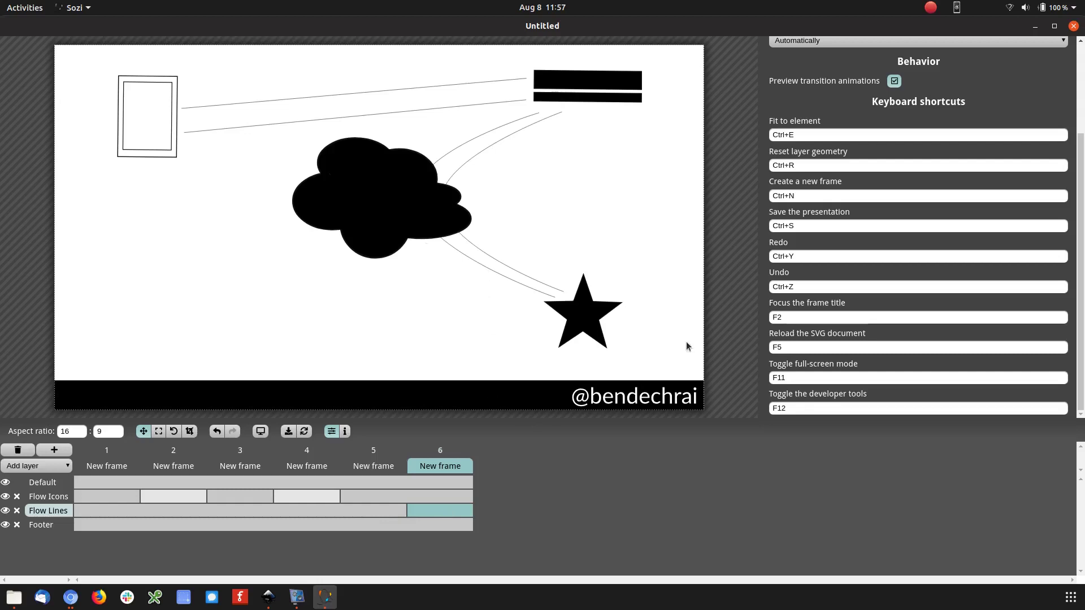
scroll(1079, 65, "up", 3)
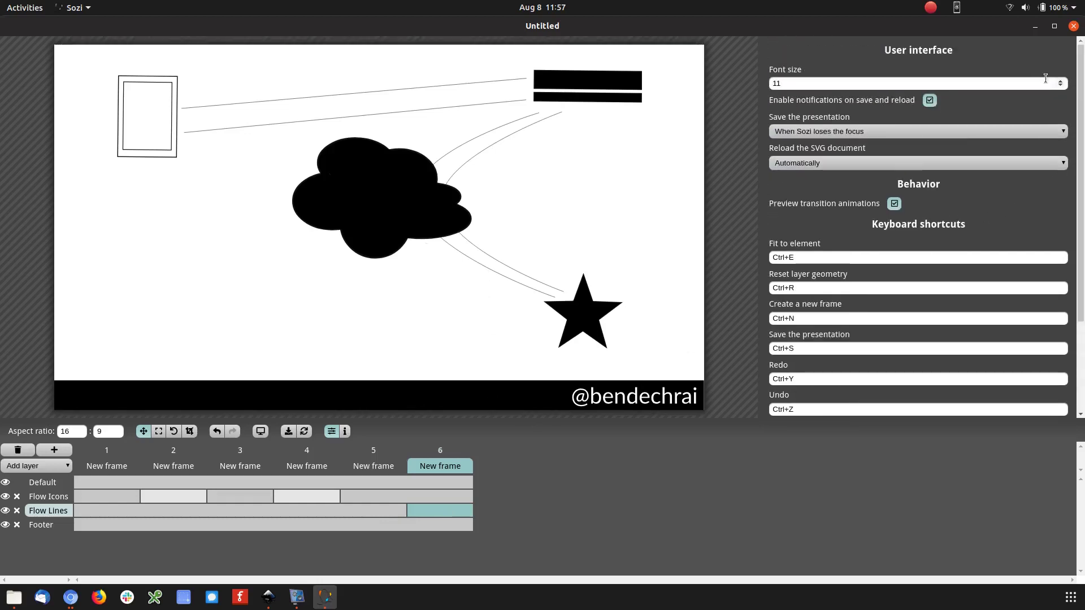
Set the timing function of the sixth frame's Flow Lines transition to Ease out and replay that transition
left_click(345, 431)
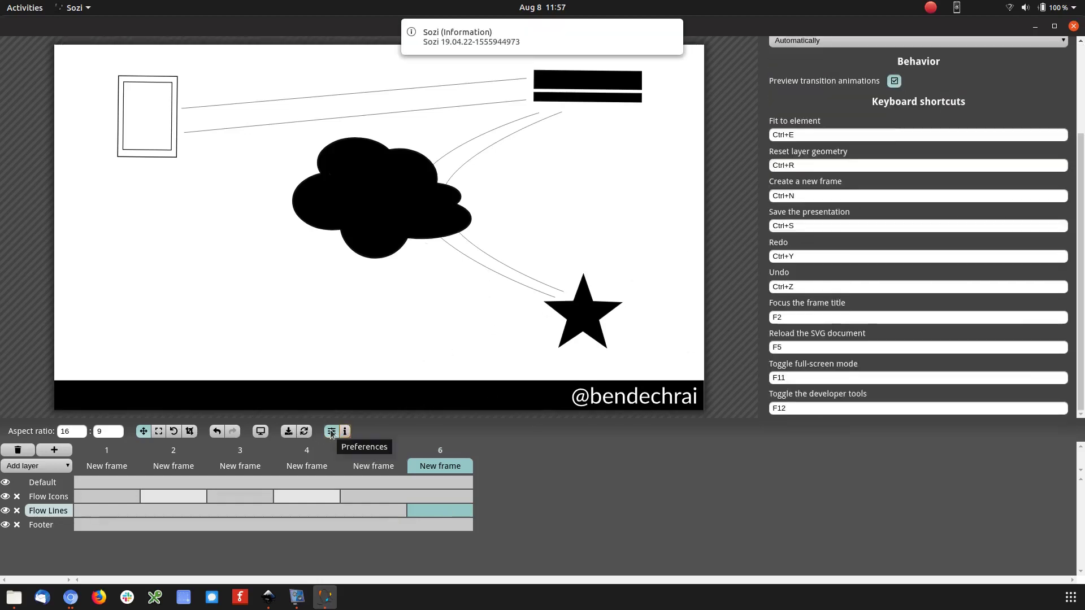
left_click(331, 431)
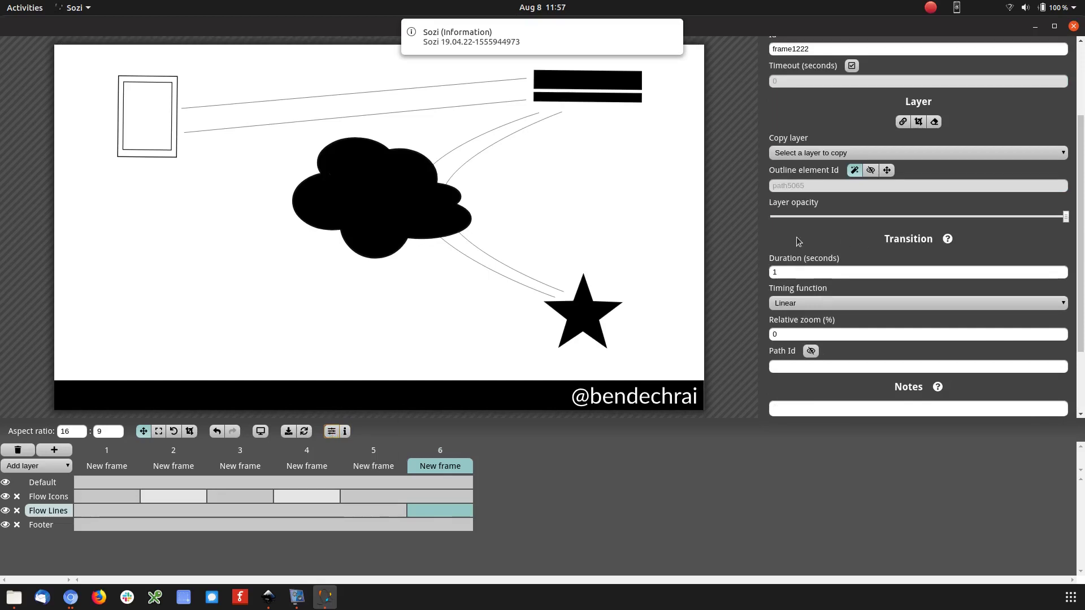
left_click(803, 304)
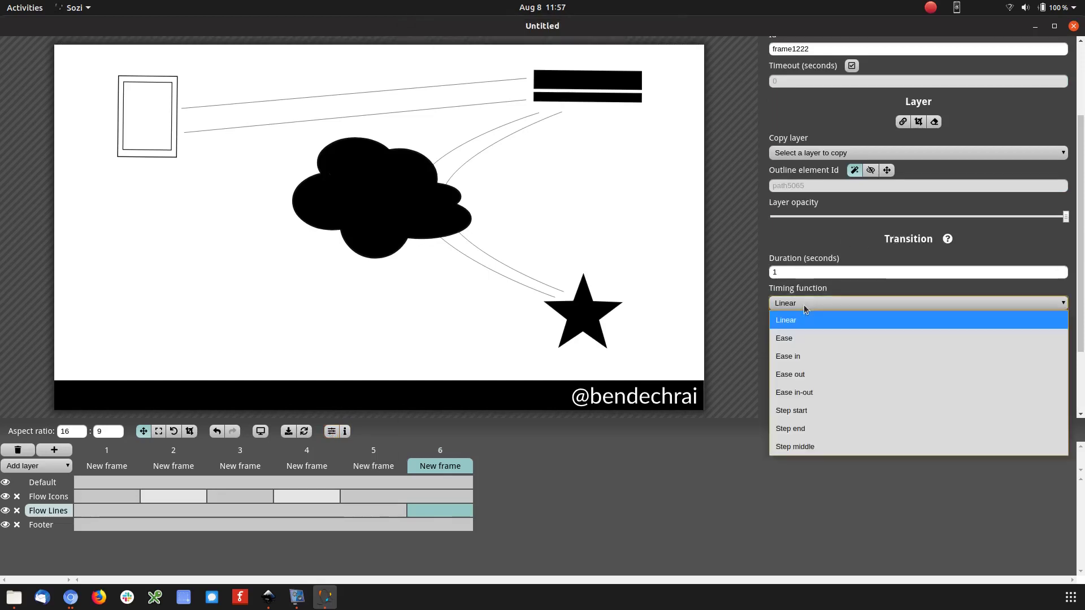
left_click(822, 379)
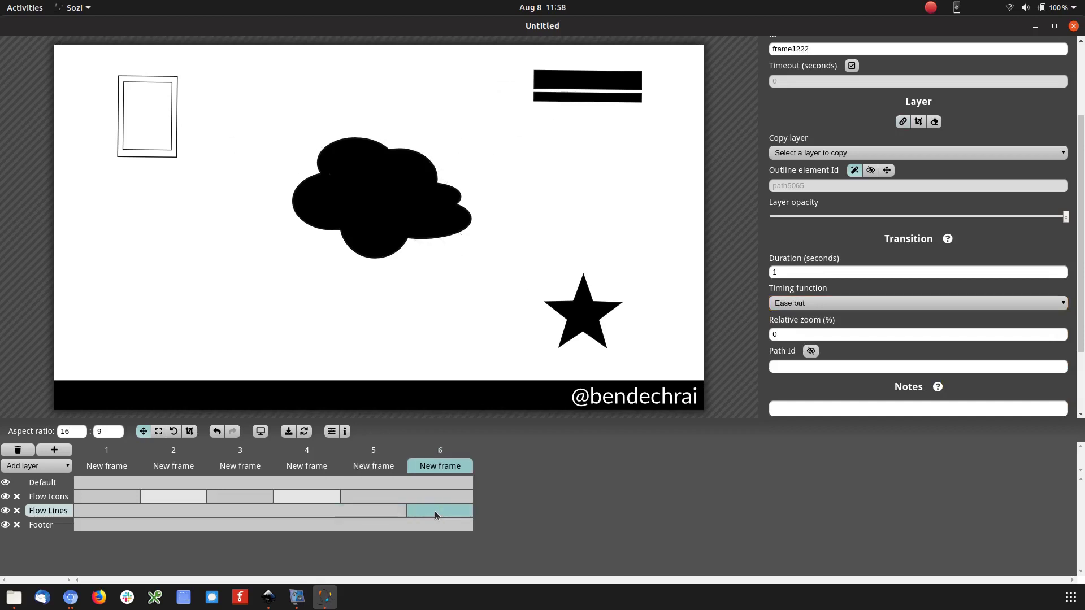
left_click(392, 511)
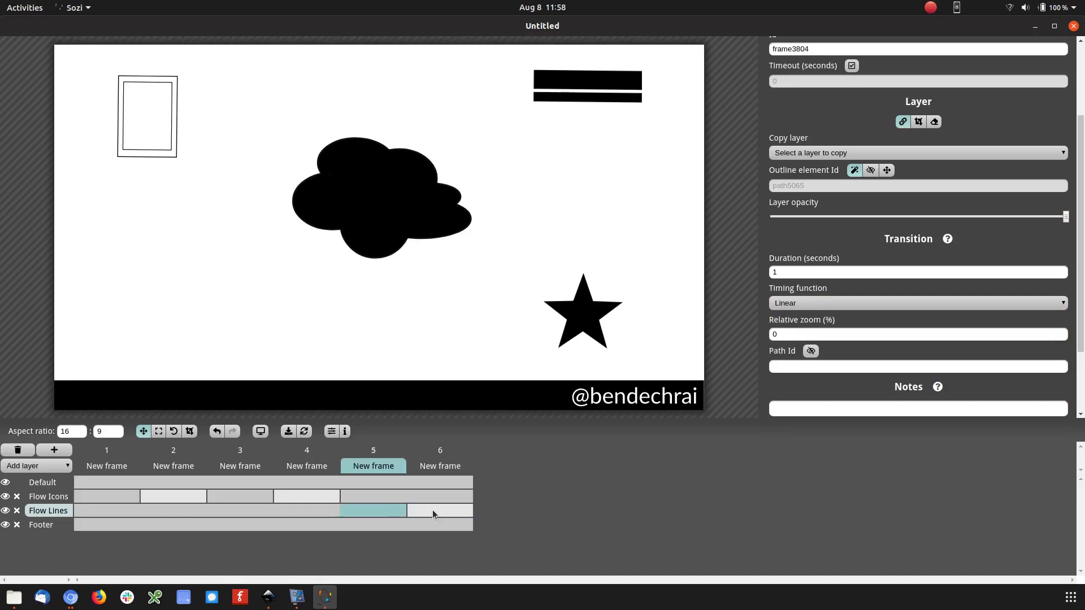
left_click(432, 509)
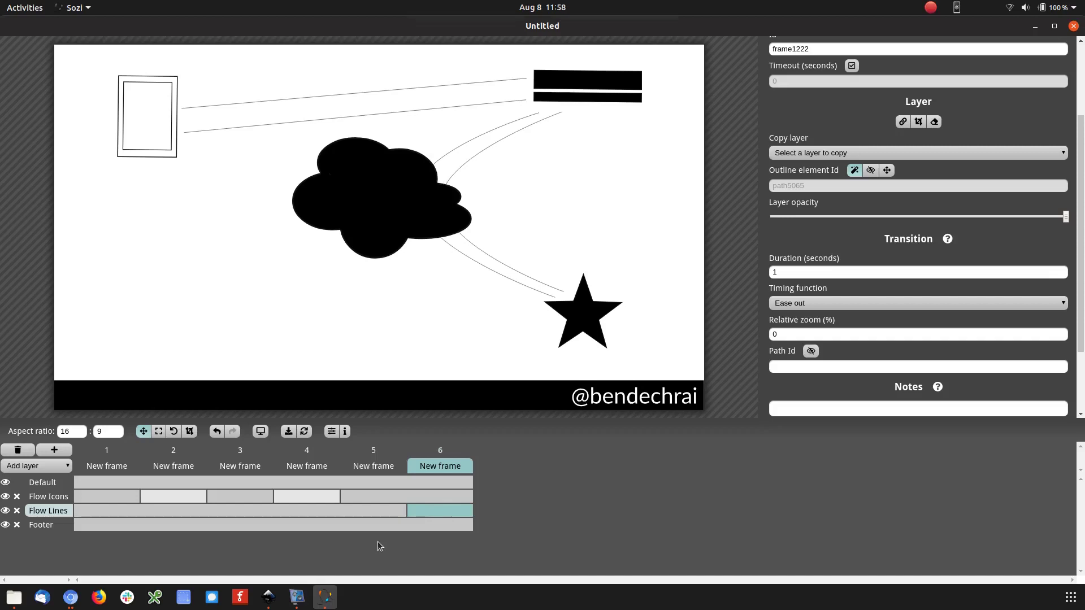
Save the presentation, switch to Files and open All The Flows.sozi.html in Chromium
key("ctrl+s")
key("alt+Tab")
key("alt+Tab")
key("alt+Tab")
key("alt+Tab")
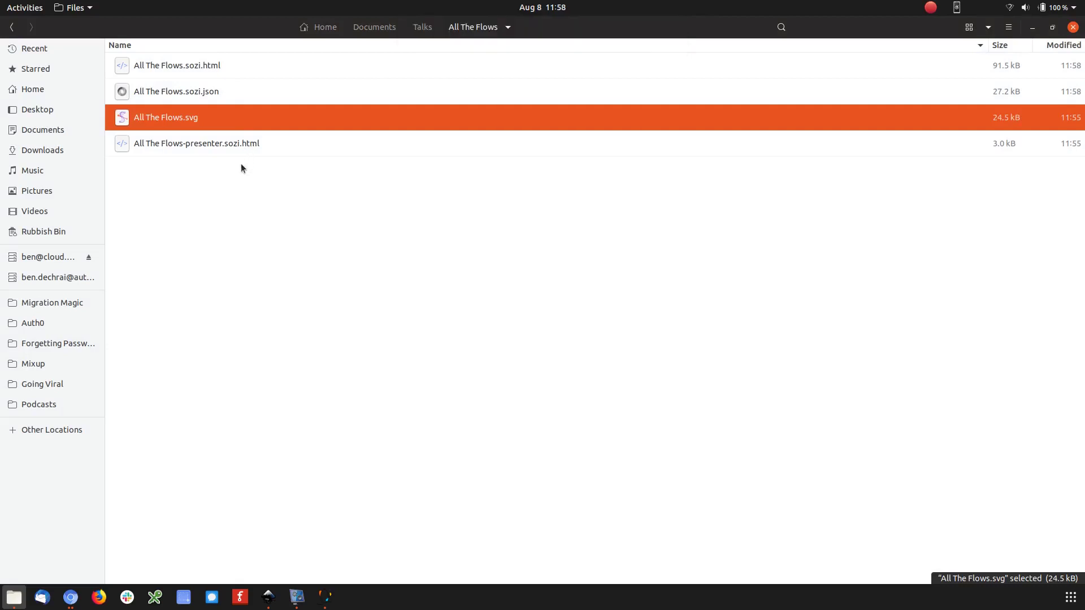
left_click(207, 66)
double_click(206, 67)
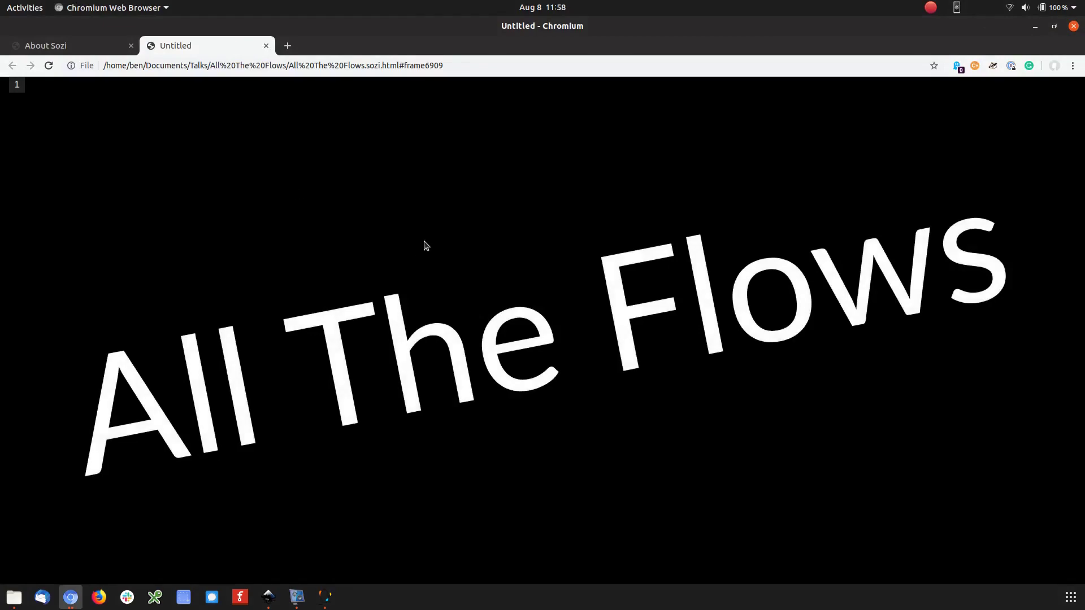
Show the presentation full screen and advance from the first frame through to the sixth
key("F11")
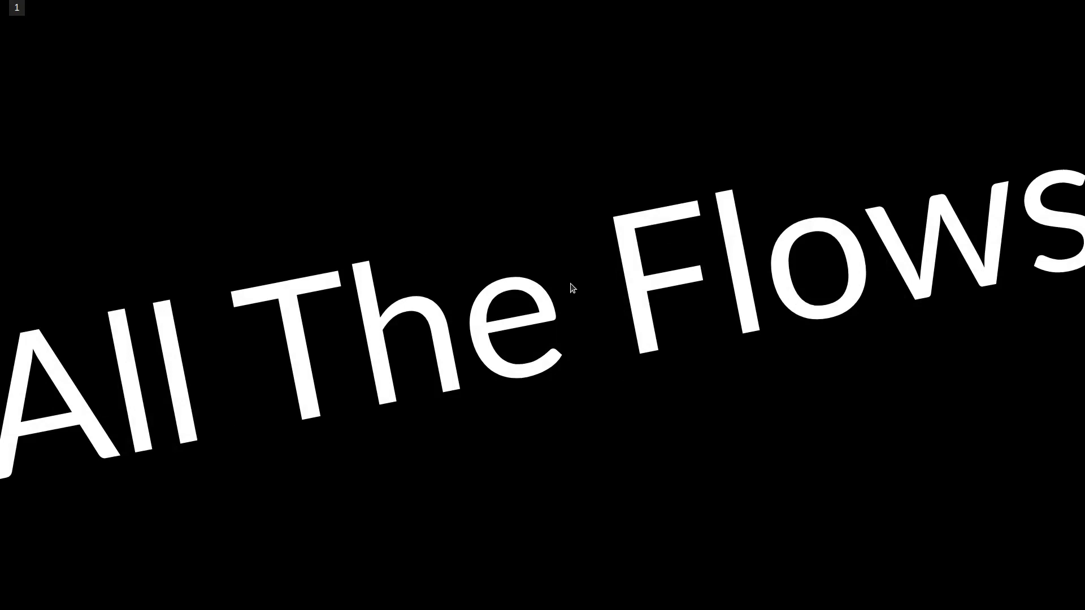
key("Right")
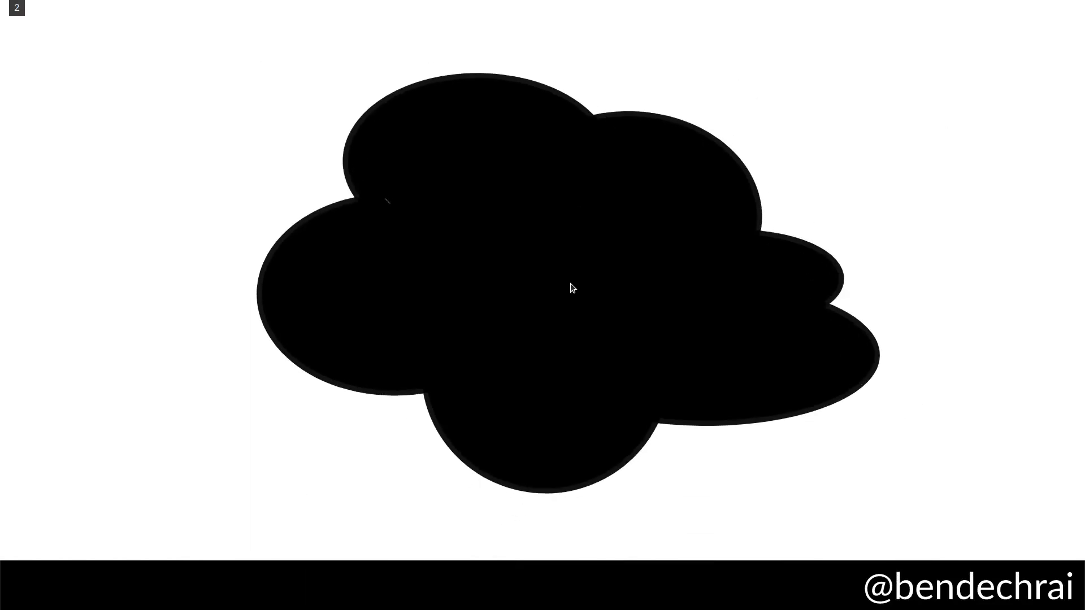
key("Right")
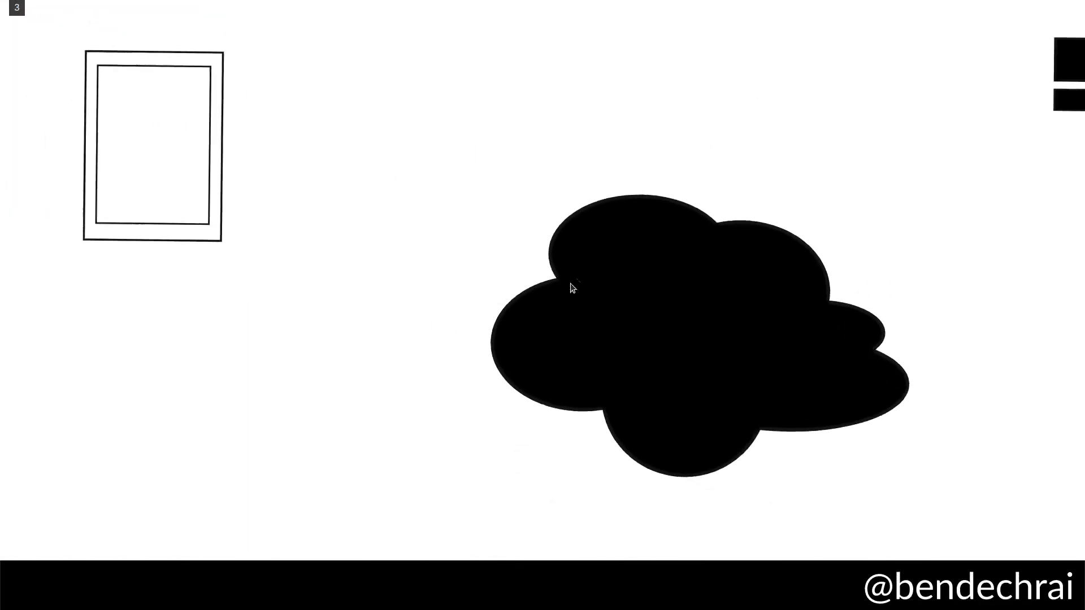
key("Right")
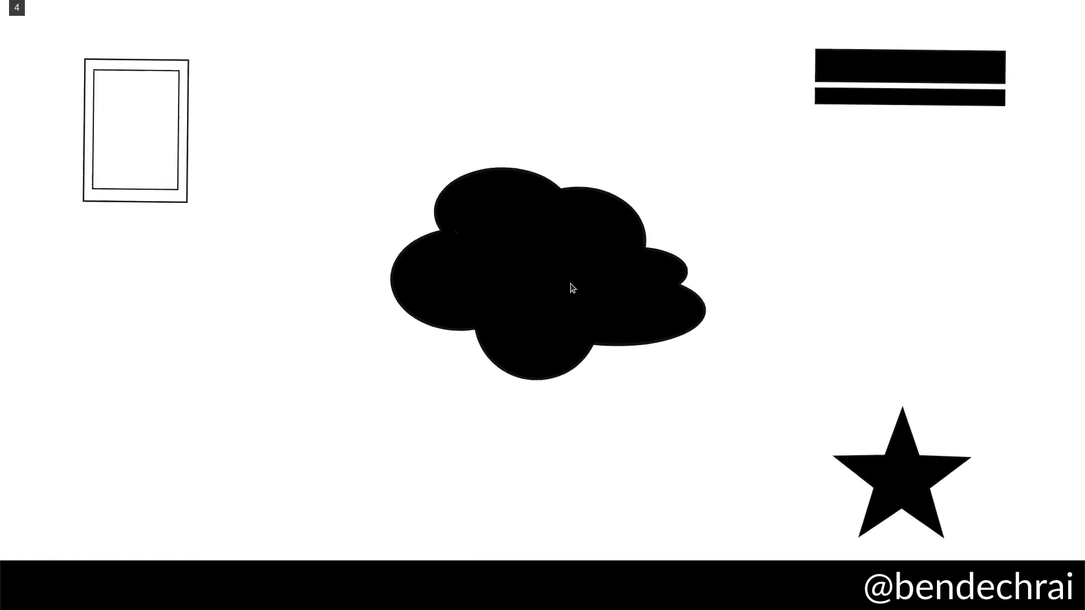
key("Right")
key("Right")
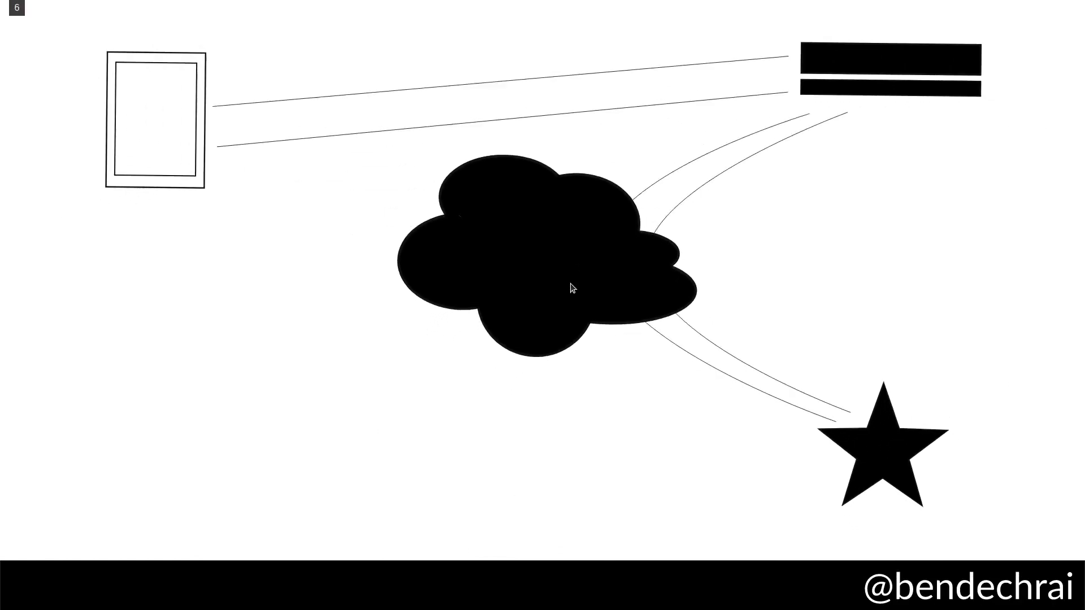